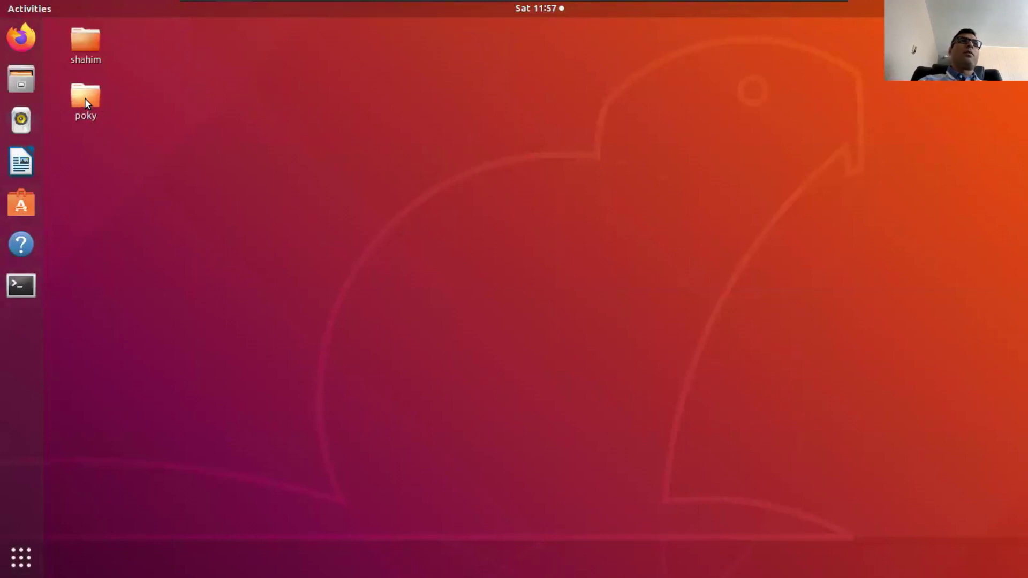
# - Open the poky/build/tmp/deploy/images/imx233-olinuxino-micro folder from the desktop
pyautogui.doubleClick(85, 100)
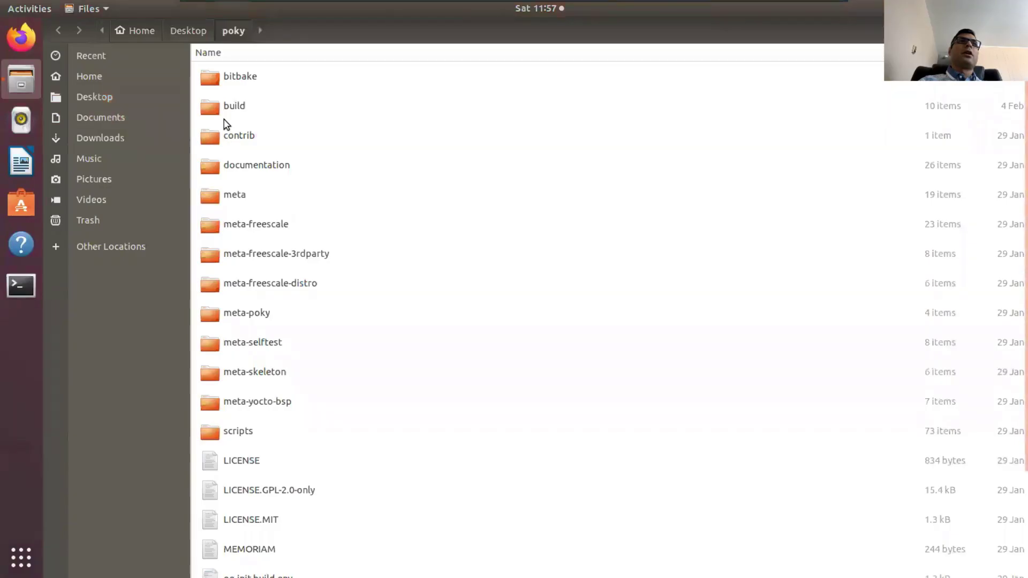
pyautogui.doubleClick(225, 110)
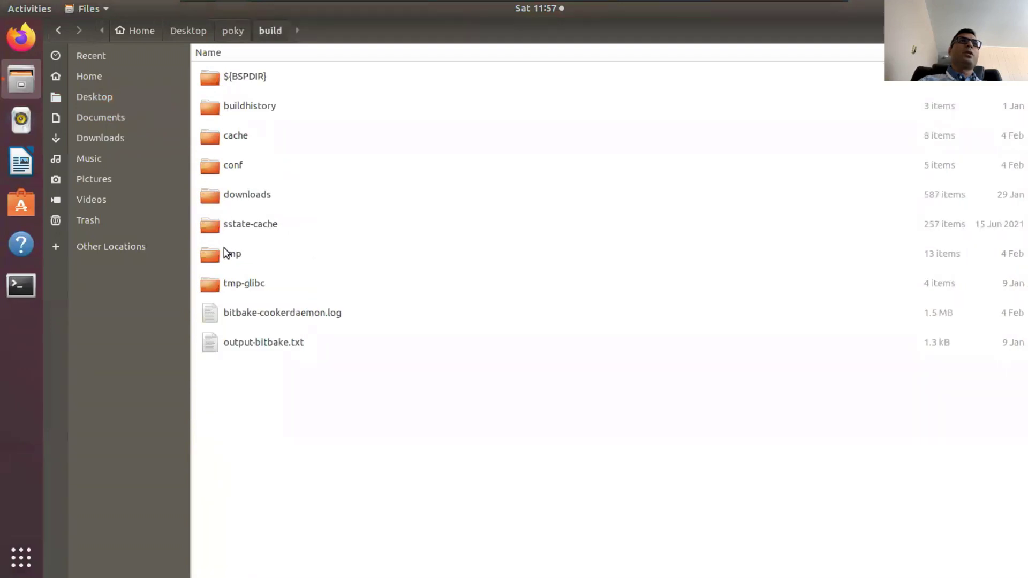
pyautogui.doubleClick(227, 254)
pyautogui.doubleClick(239, 133)
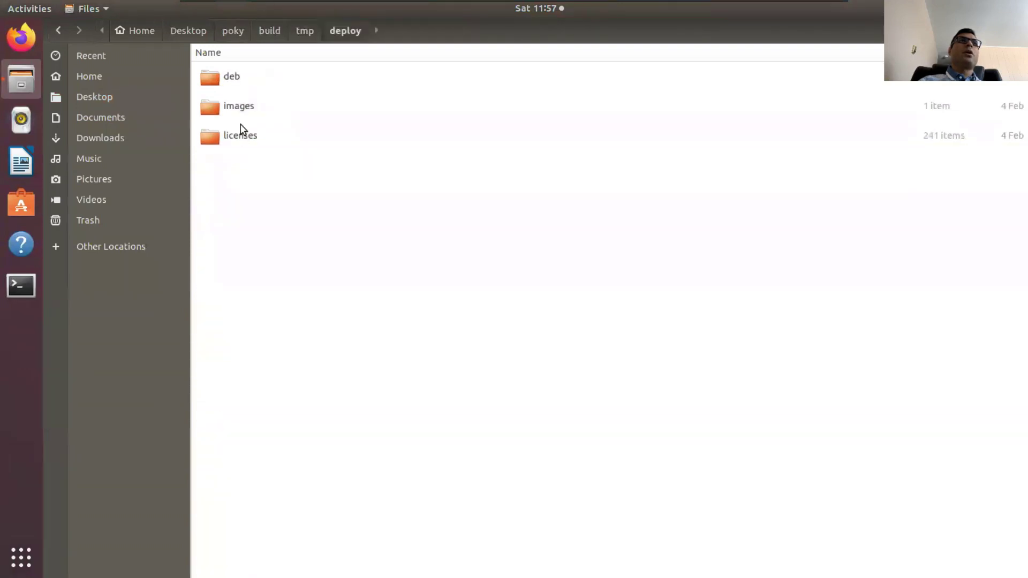
pyautogui.doubleClick(238, 109)
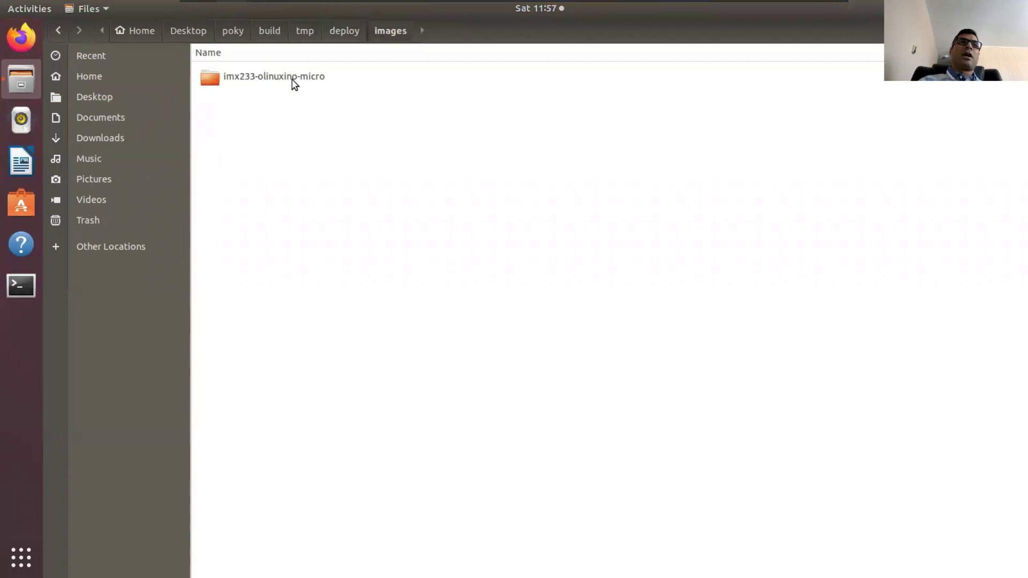
pyautogui.doubleClick(248, 76)
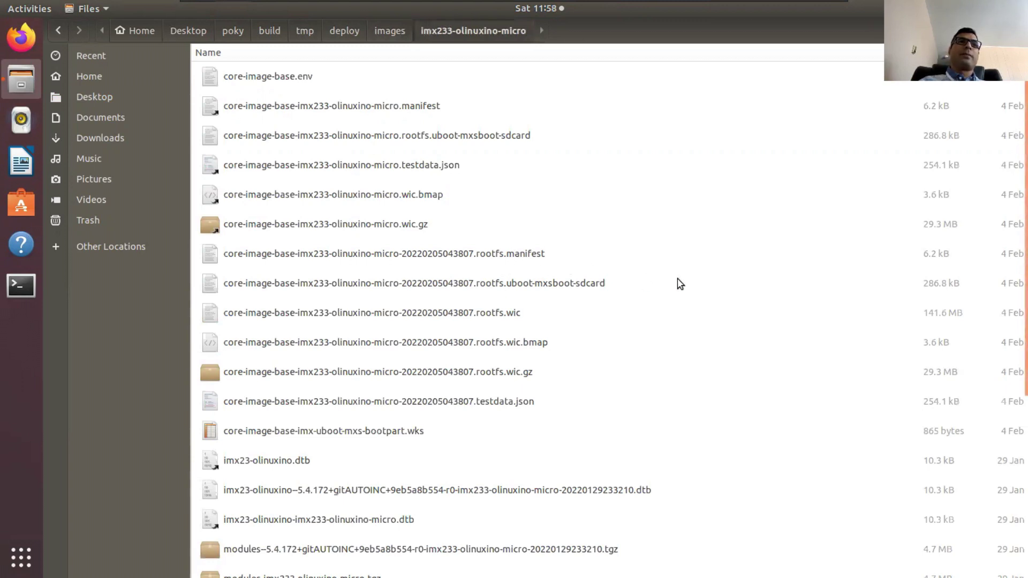
# - Look through the built image files and select u-boot.sb
pyautogui.click(699, 284)
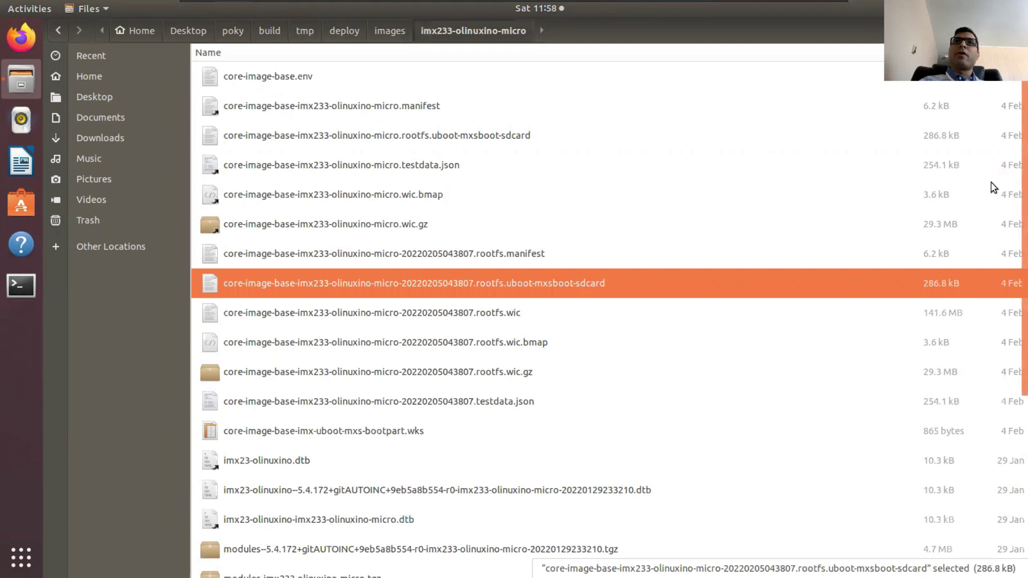
pyautogui.scroll(-2, 993, 257)
pyautogui.scroll(-5, 992, 257)
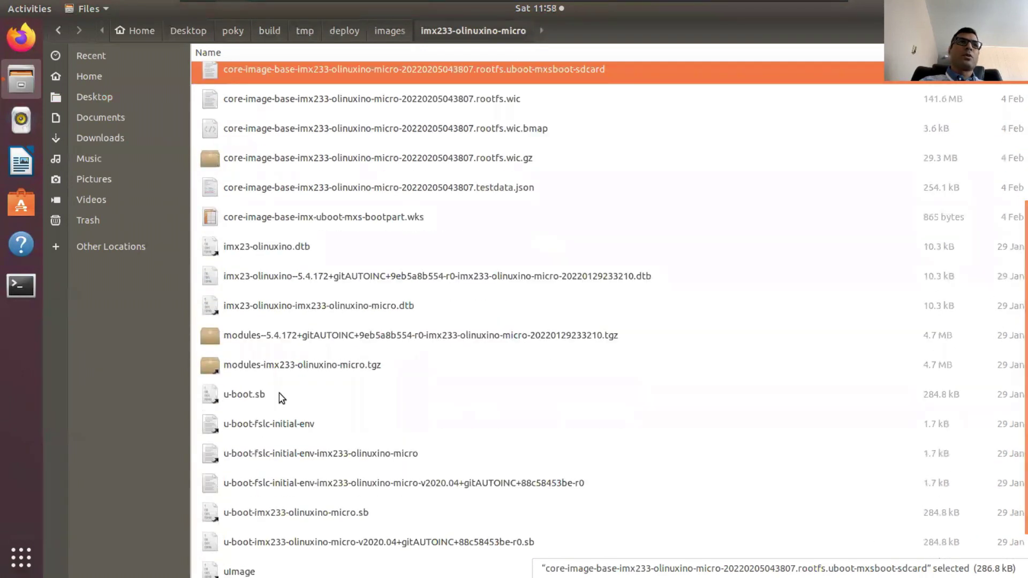
pyautogui.click(278, 397)
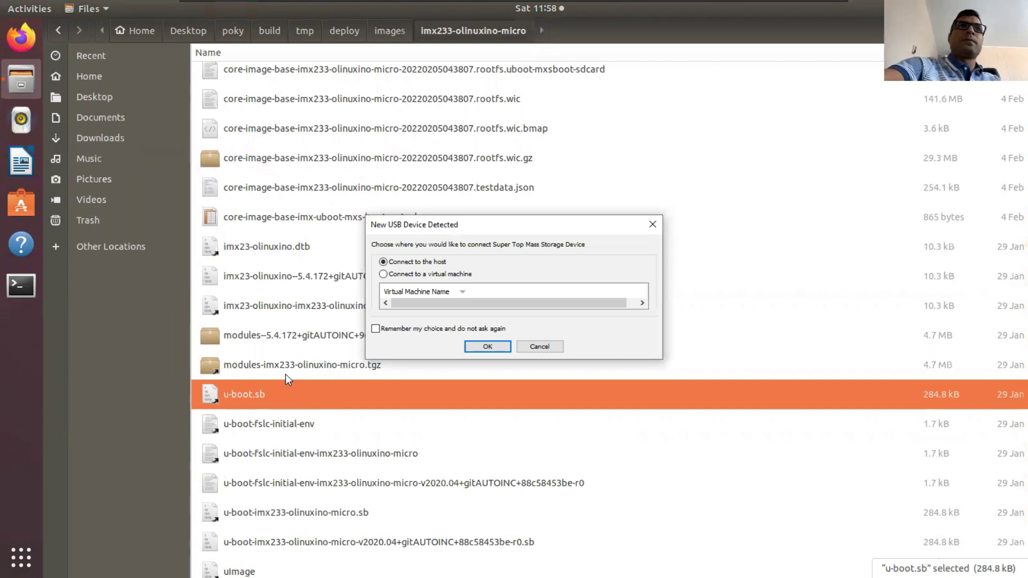
# - Connect the detected Super Top Mass Storage Device to the virtual machine and dismiss the removable devices hint
pyautogui.click(384, 274)
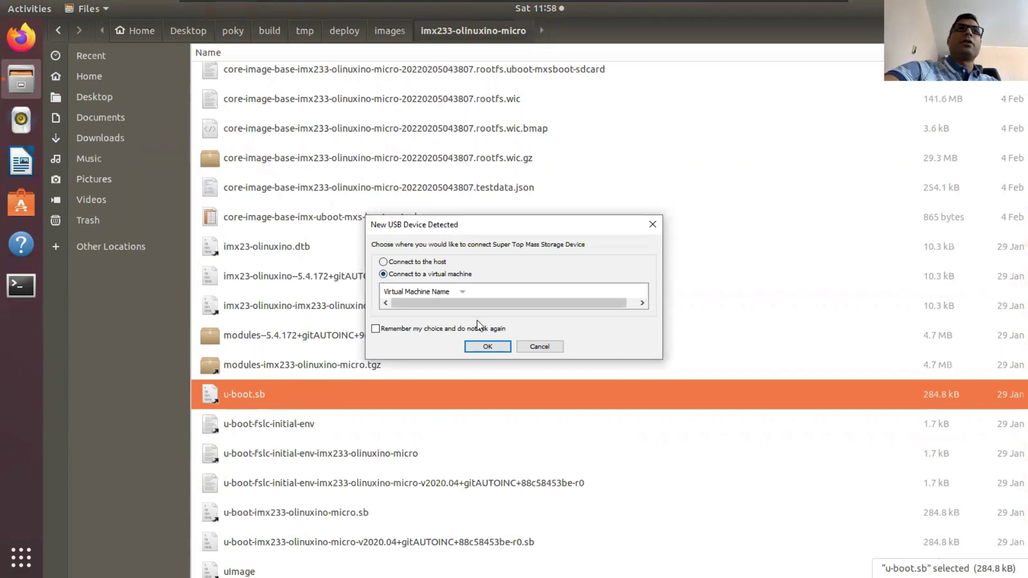
pyautogui.click(486, 347)
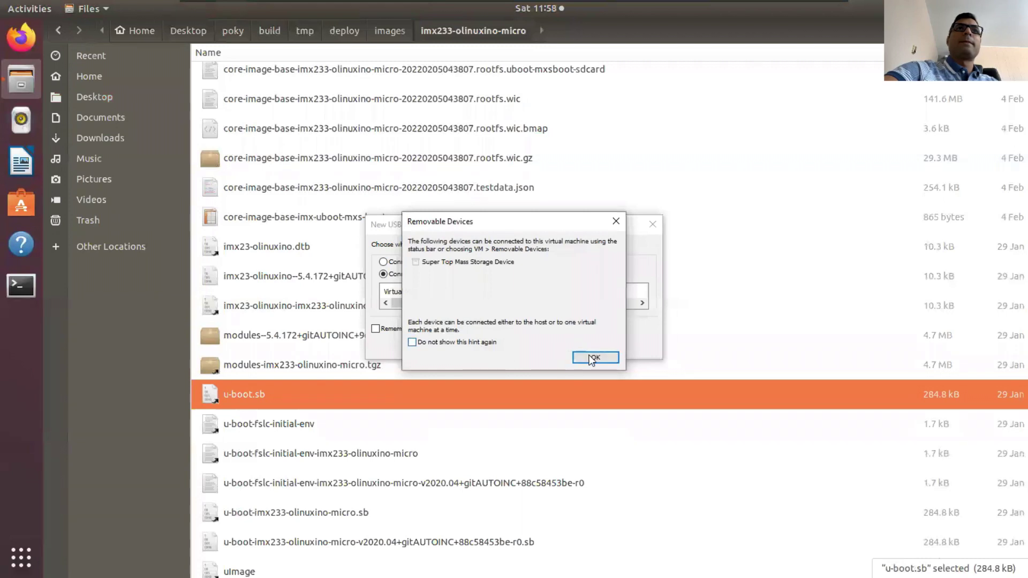
pyautogui.click(591, 357)
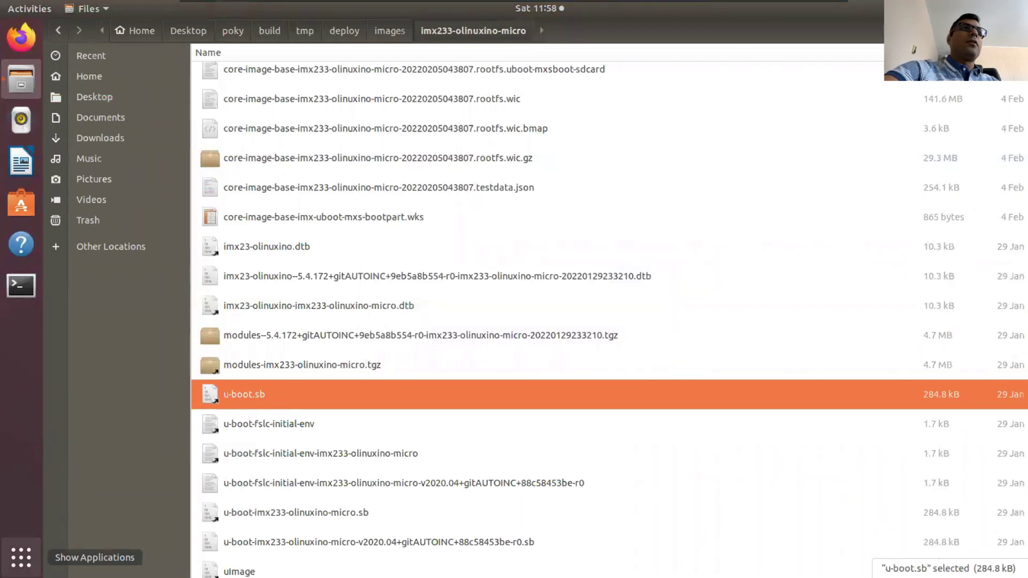
# - Open the Disks utility, examine the 16 GB mass storage drive's device path and volumes, and minimize the utility
pyautogui.click(22, 557)
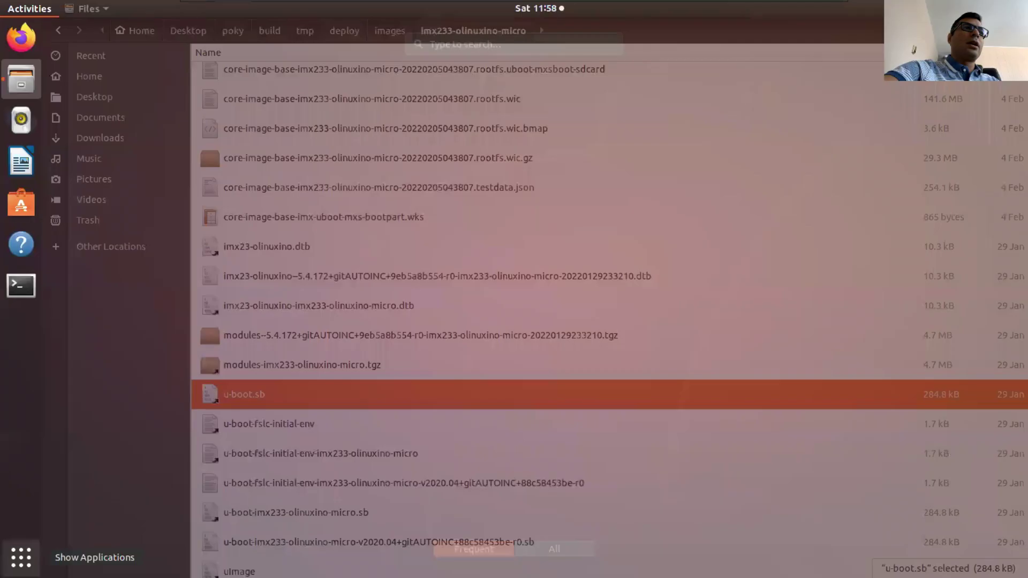
pyautogui.write('disk')
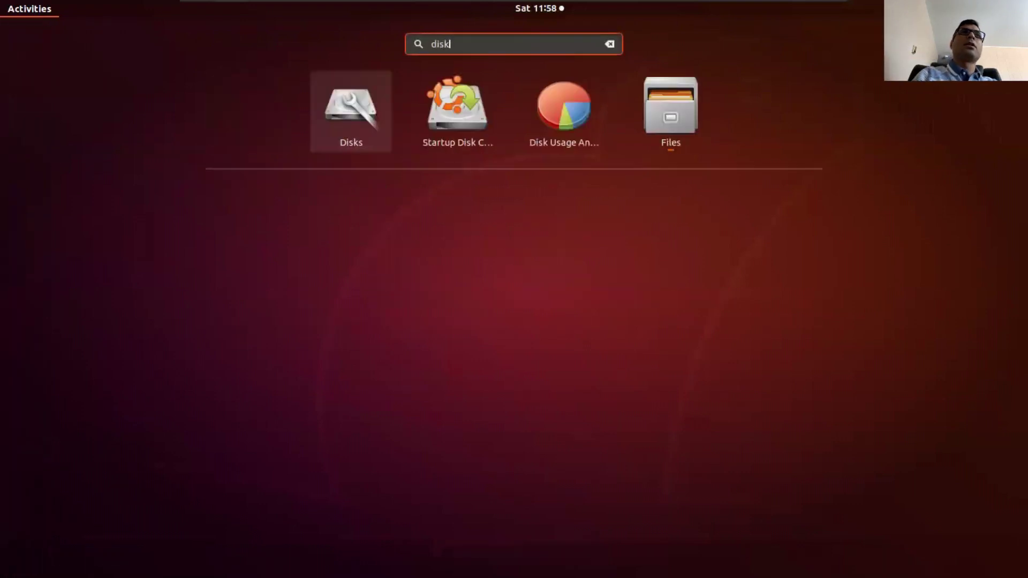
pyautogui.press('Escape')
pyautogui.press('Escape')
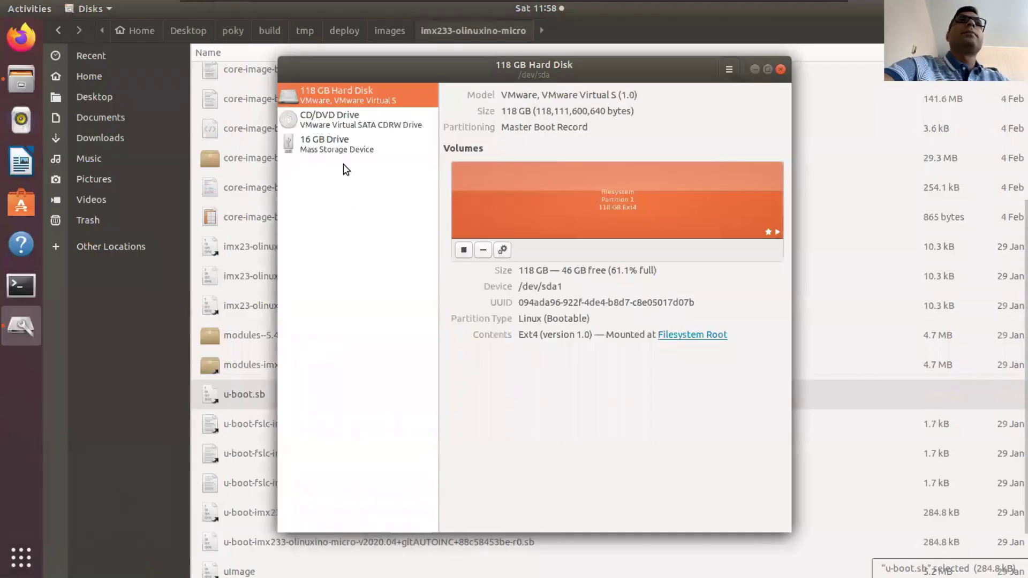
pyautogui.click(335, 139)
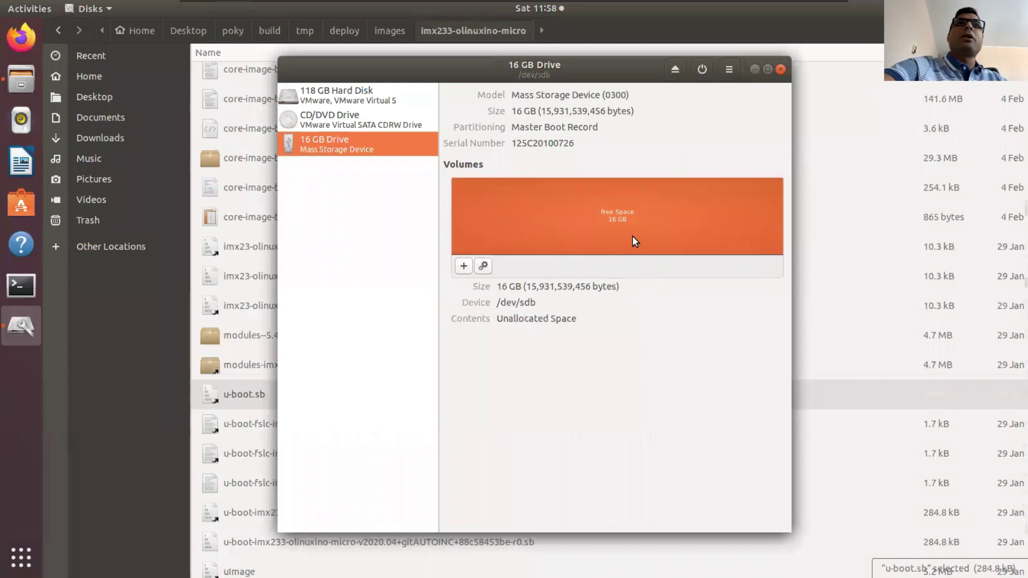
pyautogui.click(757, 72)
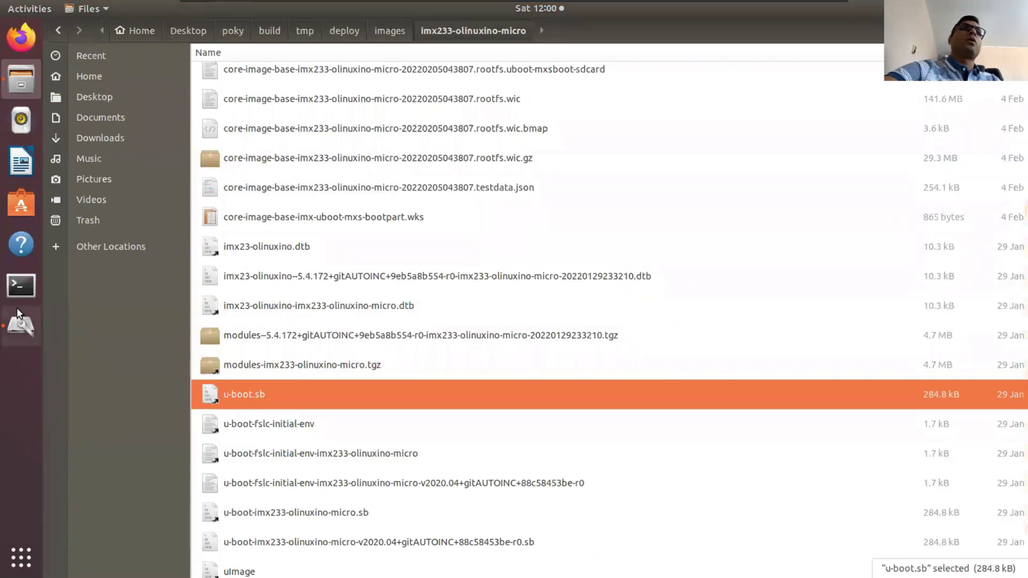
# - Run sudo fdisk /dev/sdb in a widened terminal window and enter the sudo password
pyautogui.click(18, 290)
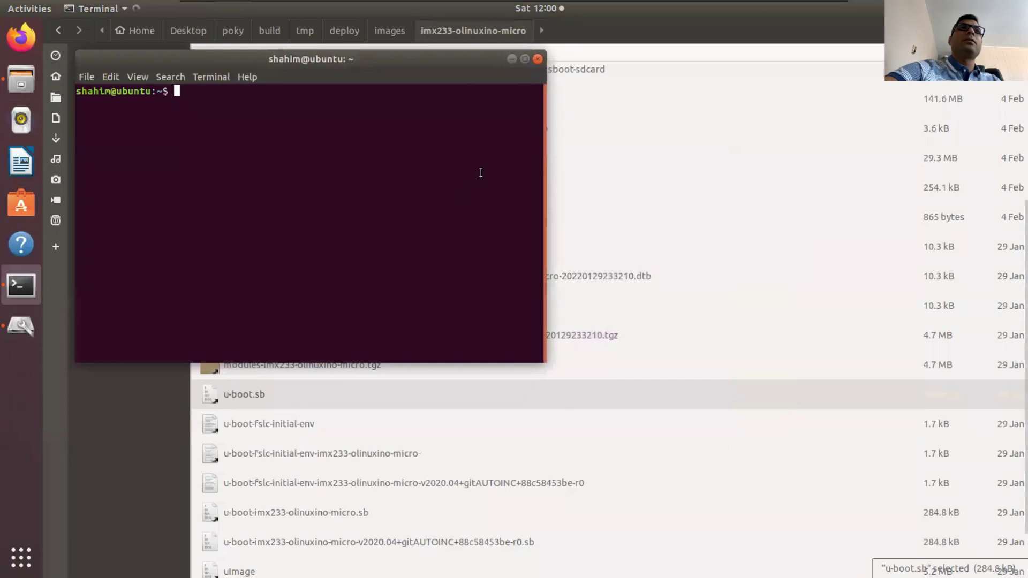
pyautogui.moveTo(543, 188); pyautogui.dragTo(814, 149)
pyautogui.write('sudo fdisk /dev/sdb')
pyautogui.press('Return')
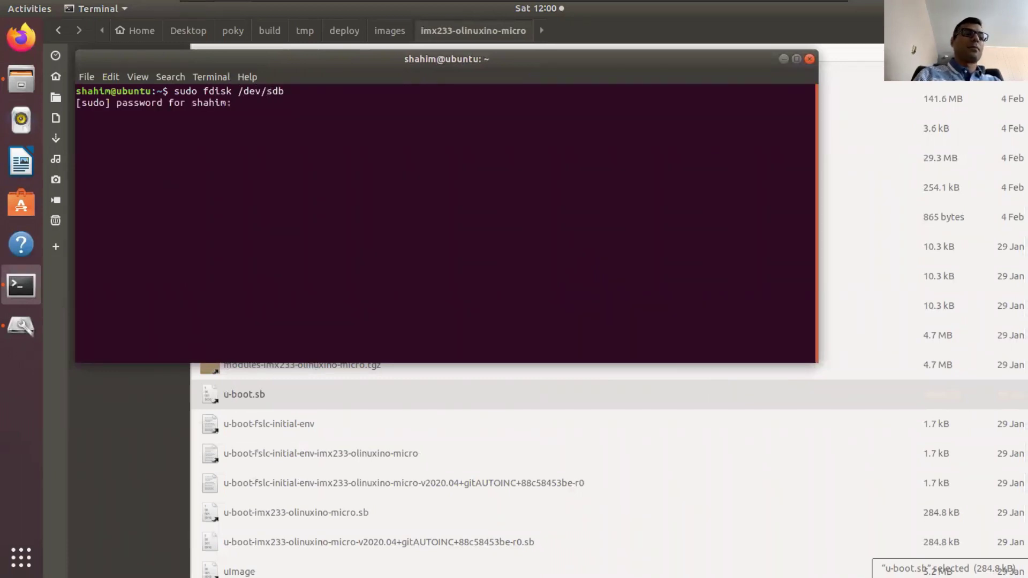
pyautogui.press('Return')
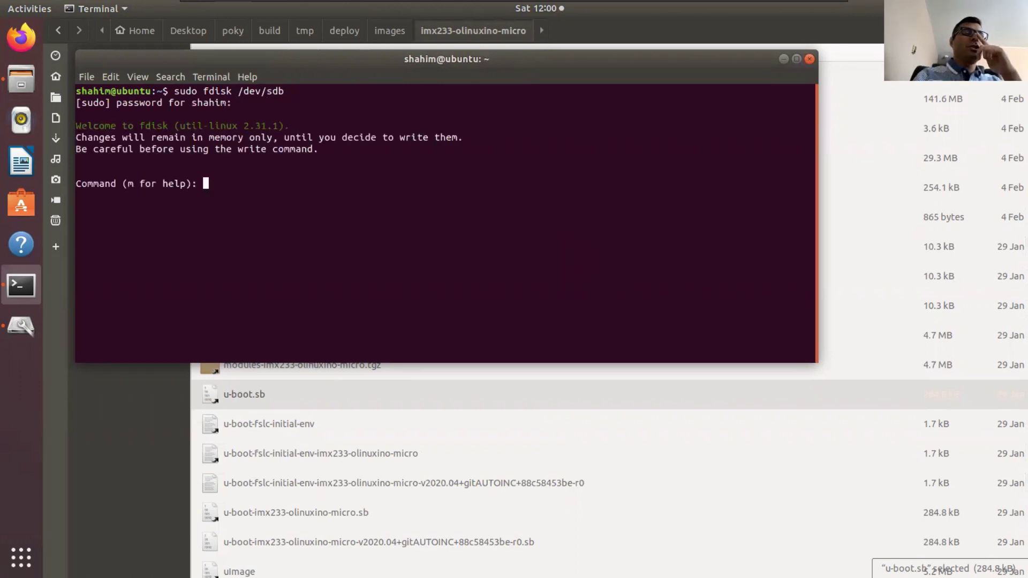
# - Begin a new primary partition with number 1 in fdisk, accepting the default first sector
pyautogui.write('n')
pyautogui.press('Return')
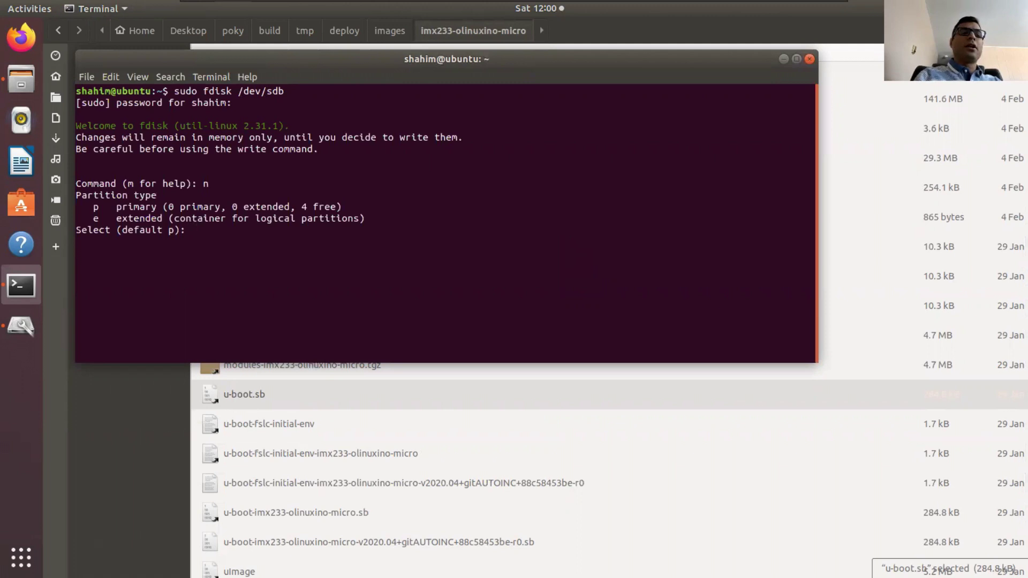
pyautogui.write('p')
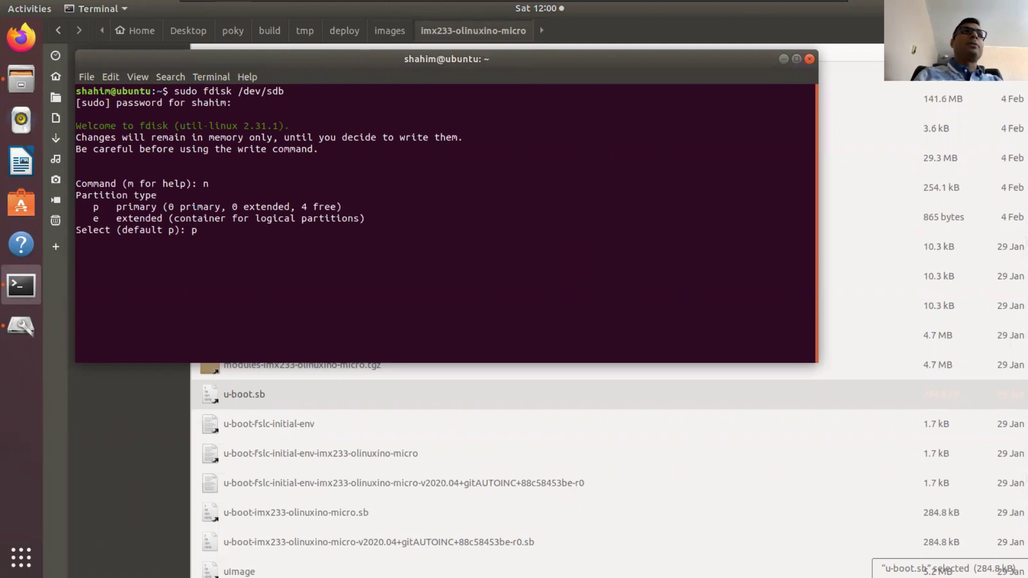
pyautogui.press('Return')
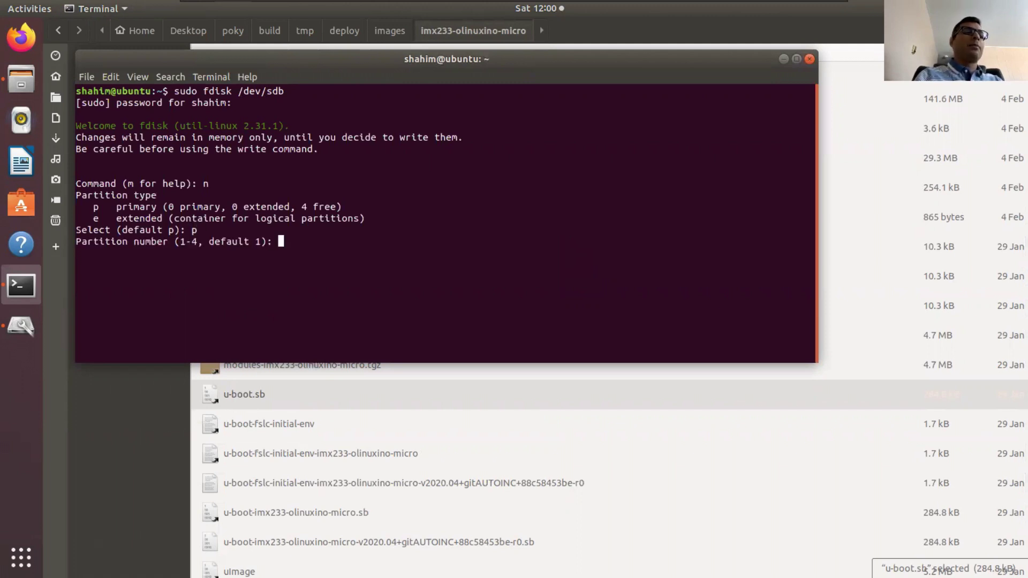
pyautogui.write('1')
pyautogui.press('Return')
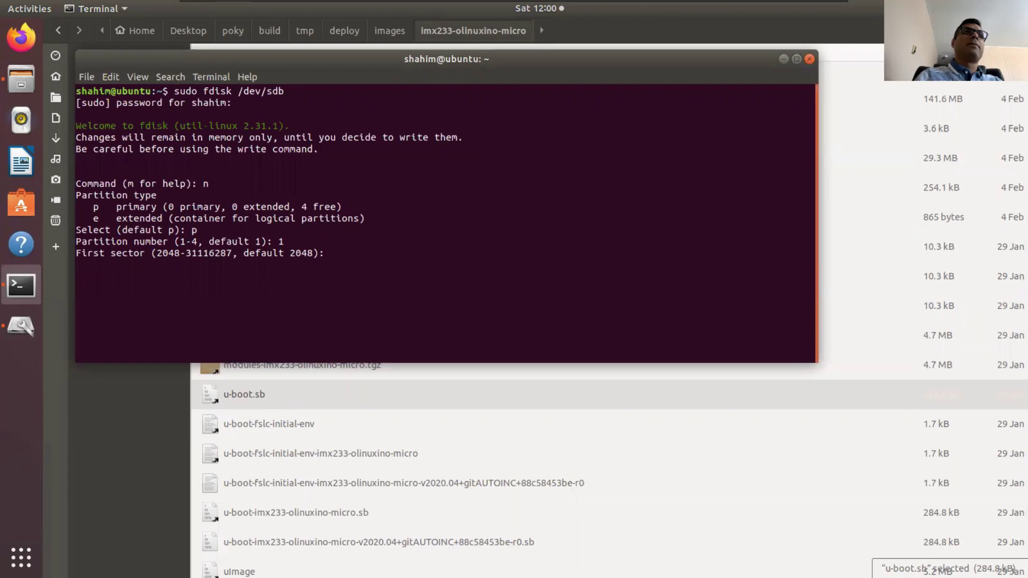
pyautogui.press('Return')
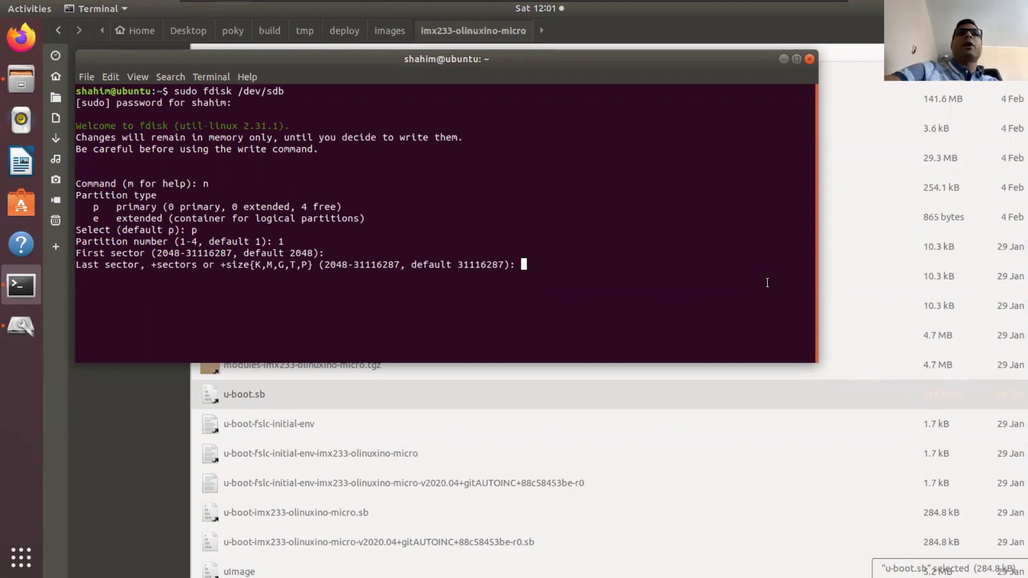
# - Check the size of u-boot.sb in the file manager and set the new partition's last sector to +500K in fdisk
pyautogui.click(558, 423)
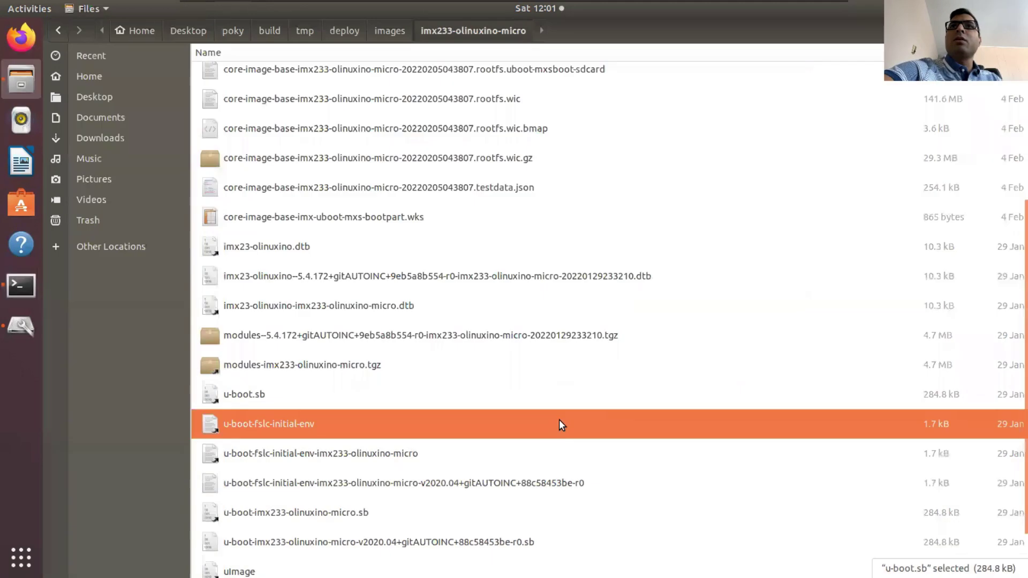
pyautogui.click(269, 397)
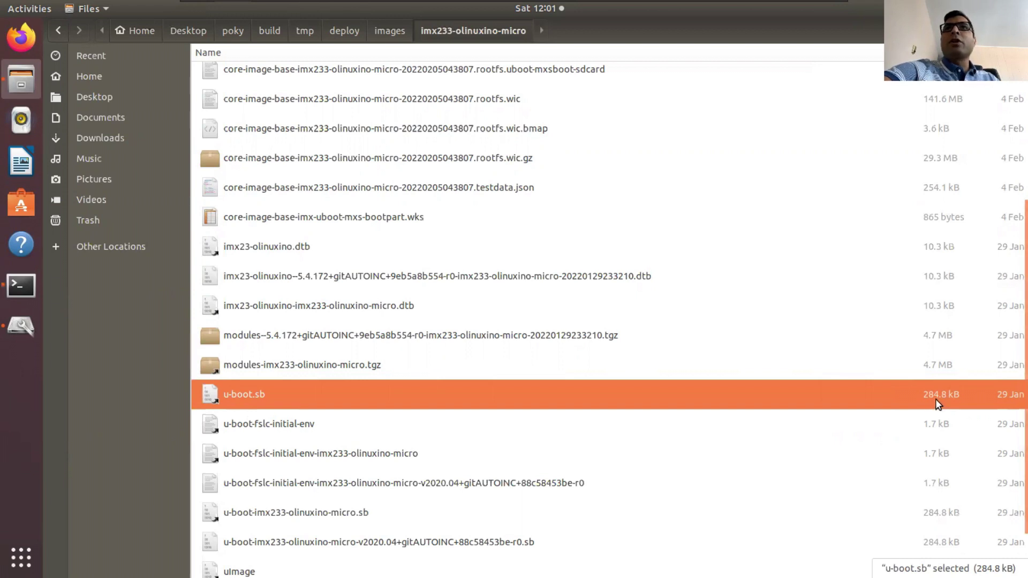
pyautogui.click(22, 286)
pyautogui.write('+500')
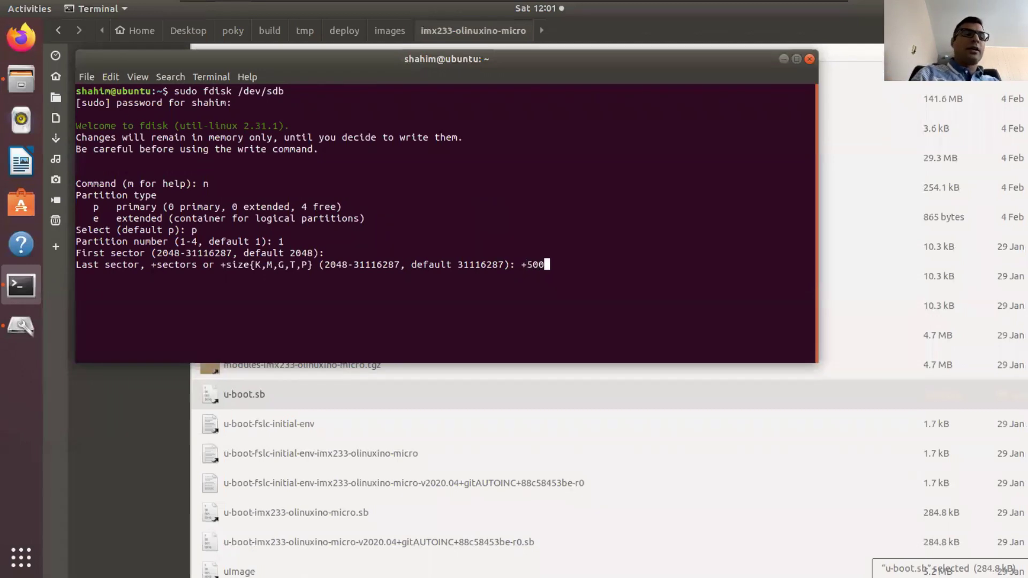
pyautogui.write('K')
pyautogui.press('Return')
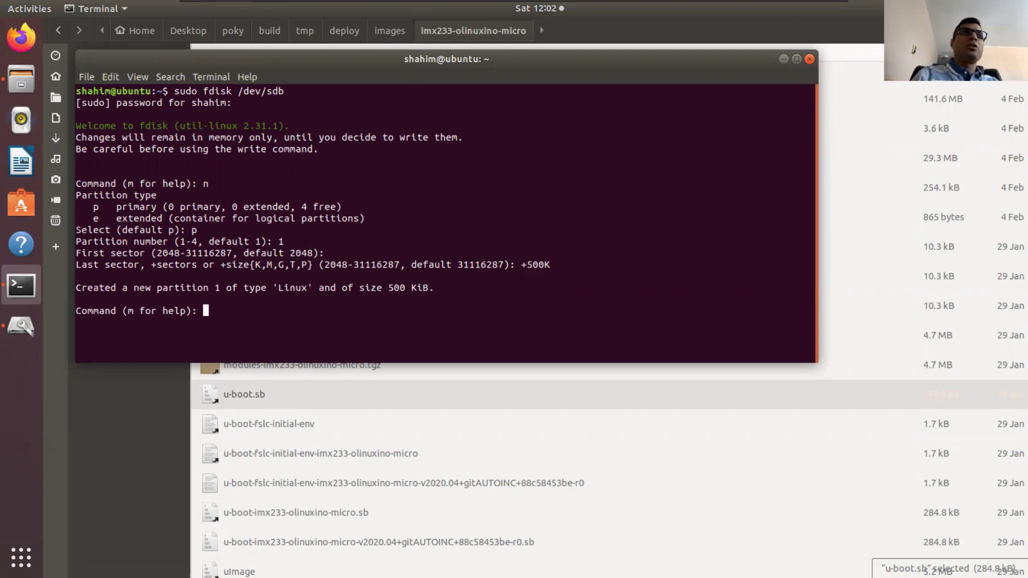
# - List the known partition types in a taller terminal window and set partition 1's type to hex code 53
pyautogui.write('l')
pyautogui.press('Return')
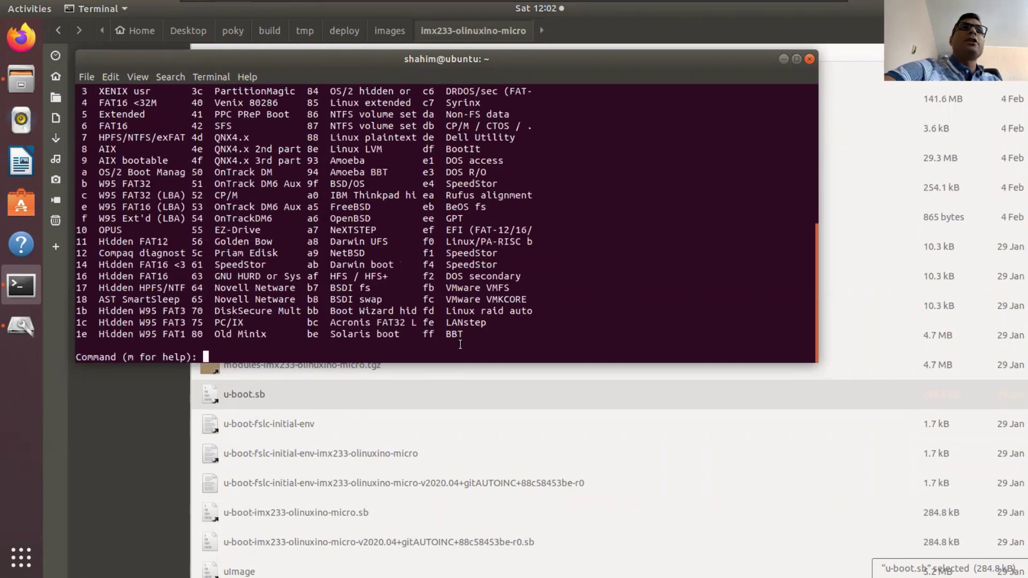
pyautogui.moveTo(466, 363); pyautogui.dragTo(477, 505)
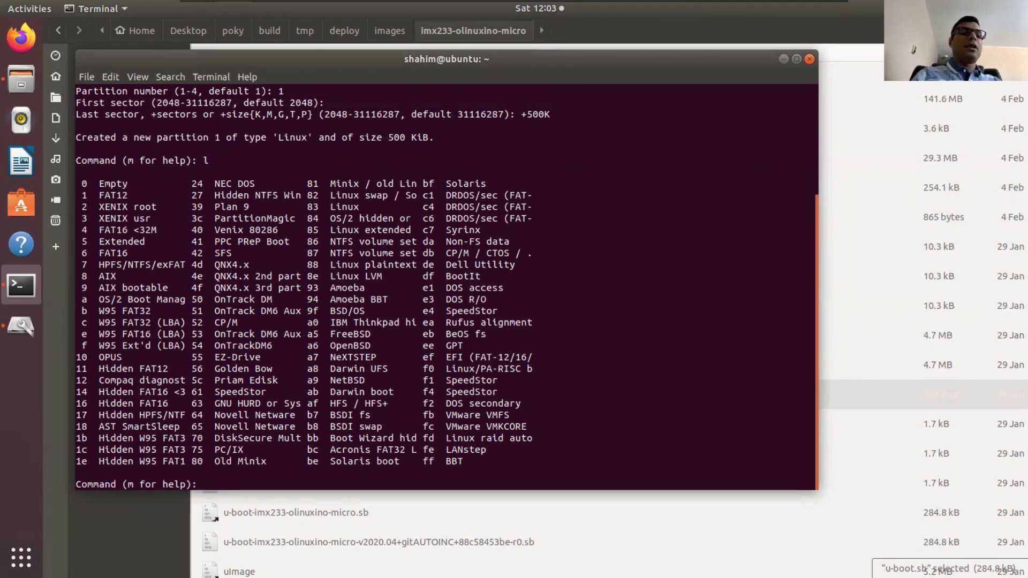
pyautogui.write('t')
pyautogui.press('Return')
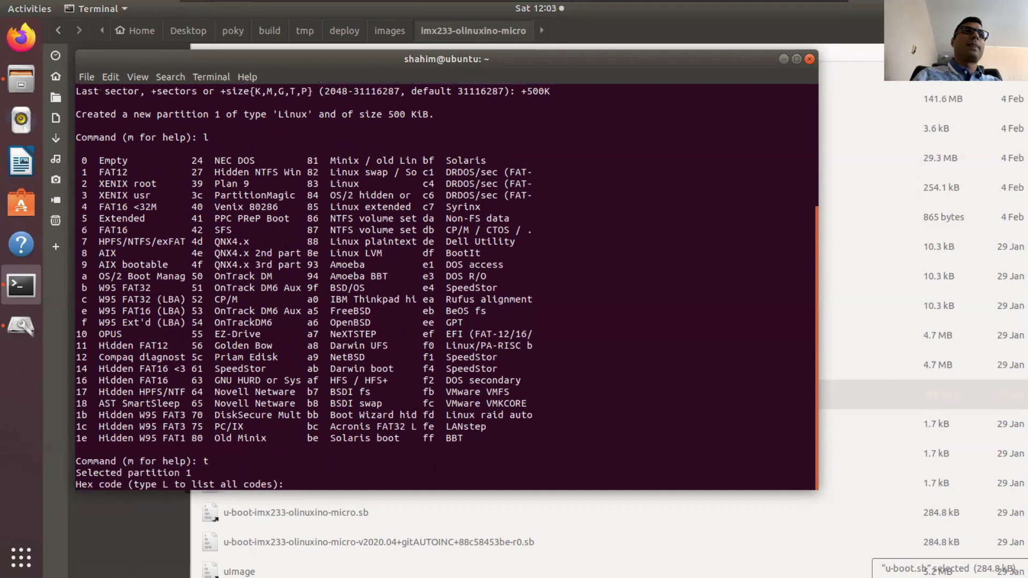
pyautogui.write('53')
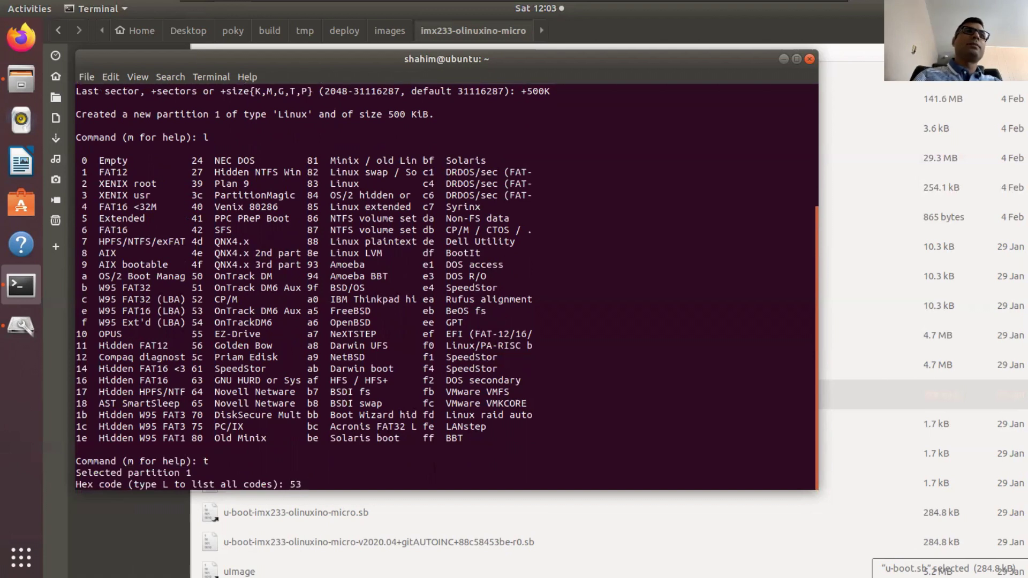
pyautogui.press('Return')
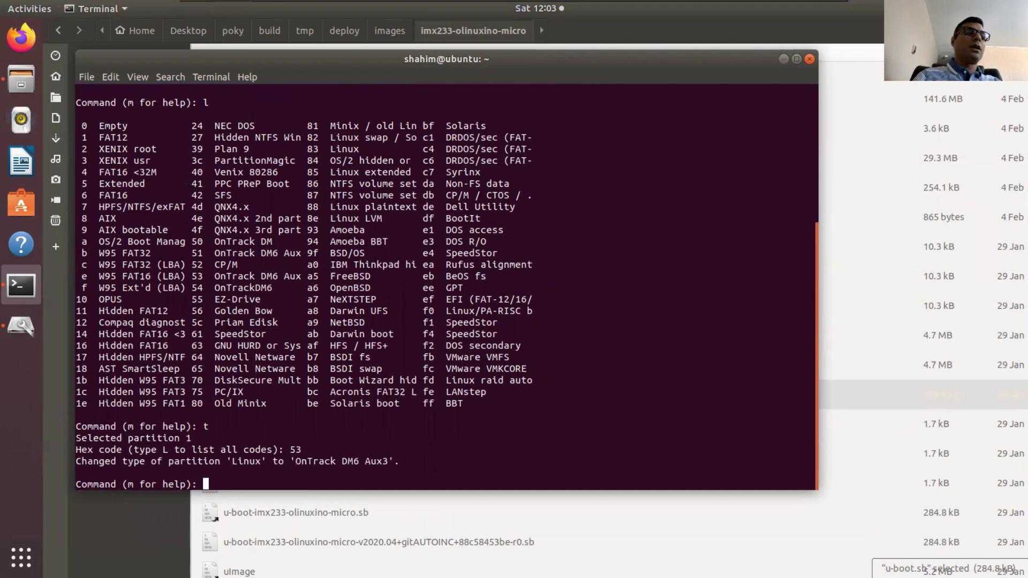
# - Print the partition table of /dev/sdb for review and write the changes to the disk
pyautogui.write('p')
pyautogui.press('Return')
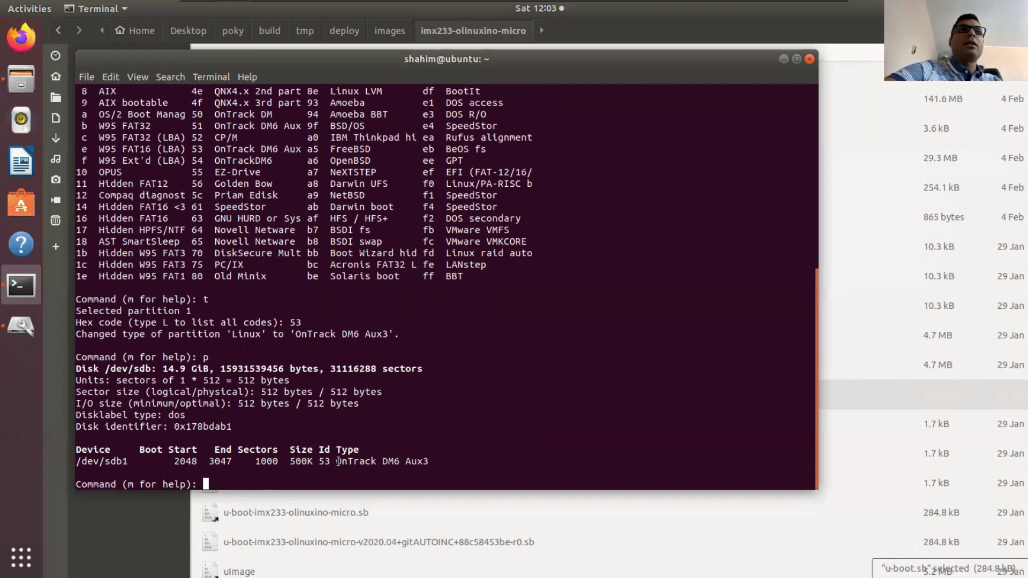
pyautogui.write('w')
pyautogui.press('Return')
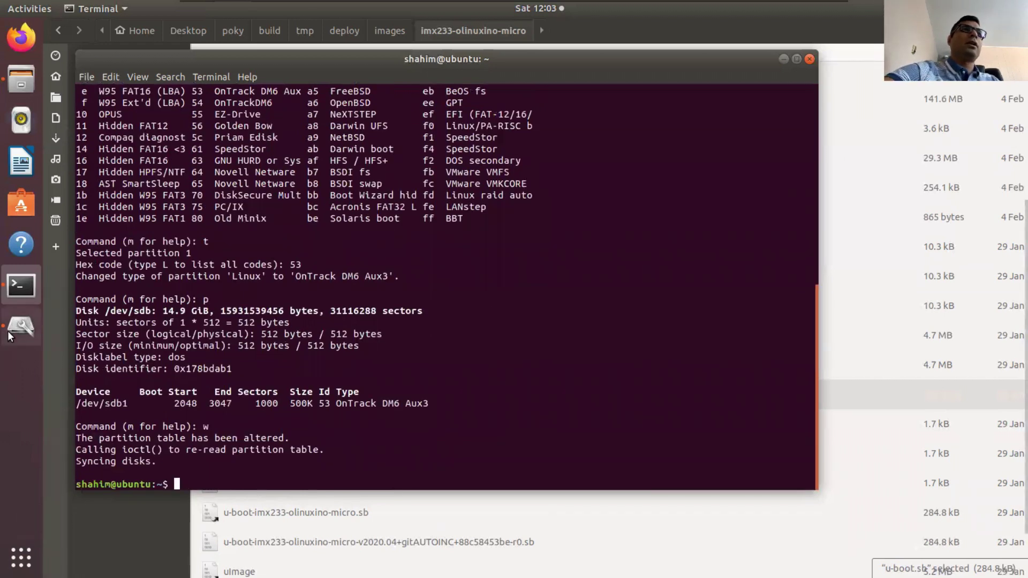
# - Check the SD card in Disks and open a widened terminal in the imx233-olinuxino-micro image folder
pyautogui.click(24, 324)
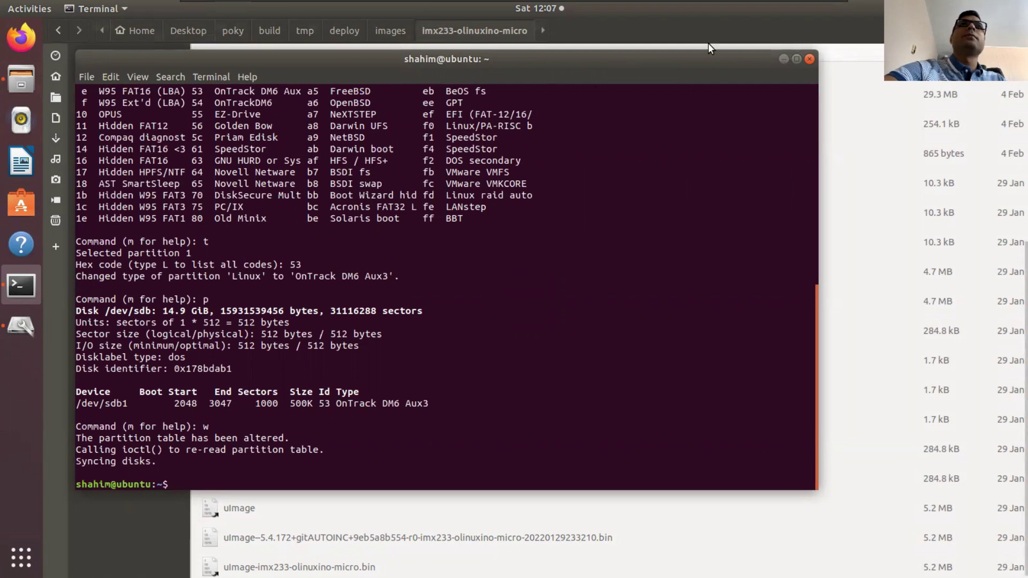
pyautogui.click(782, 59)
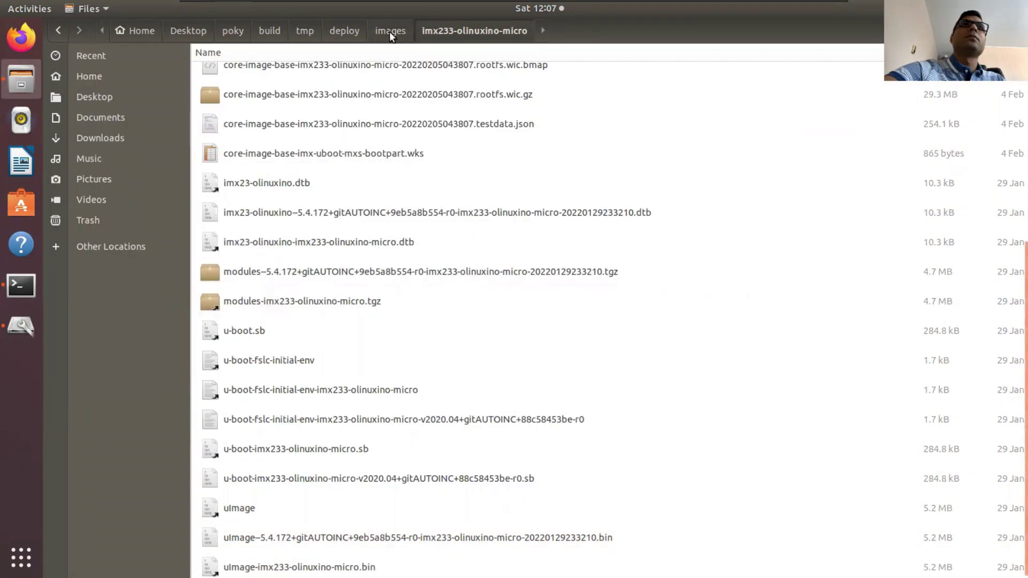
pyautogui.click(390, 31)
pyautogui.rightClick(242, 69)
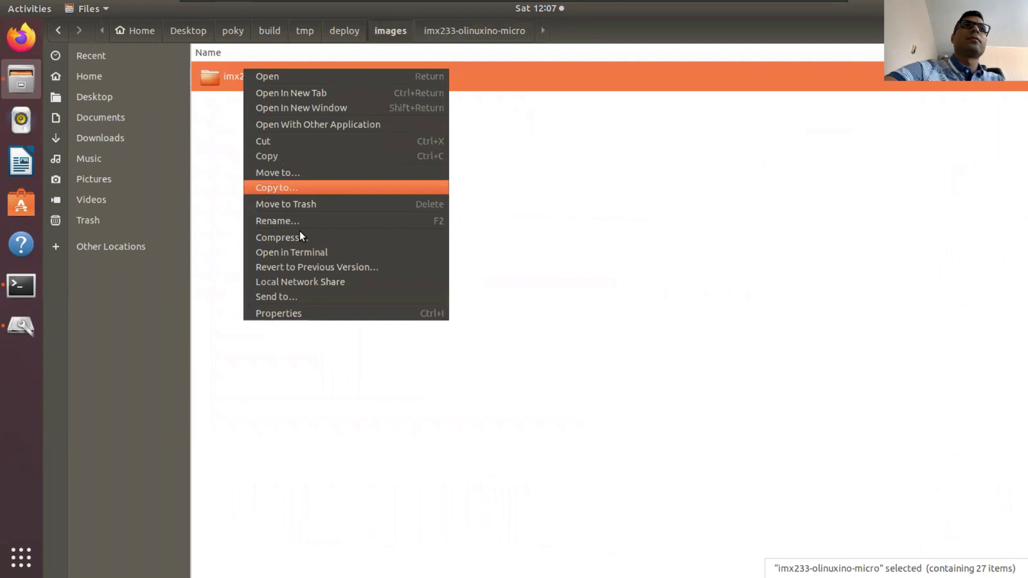
pyautogui.click(308, 254)
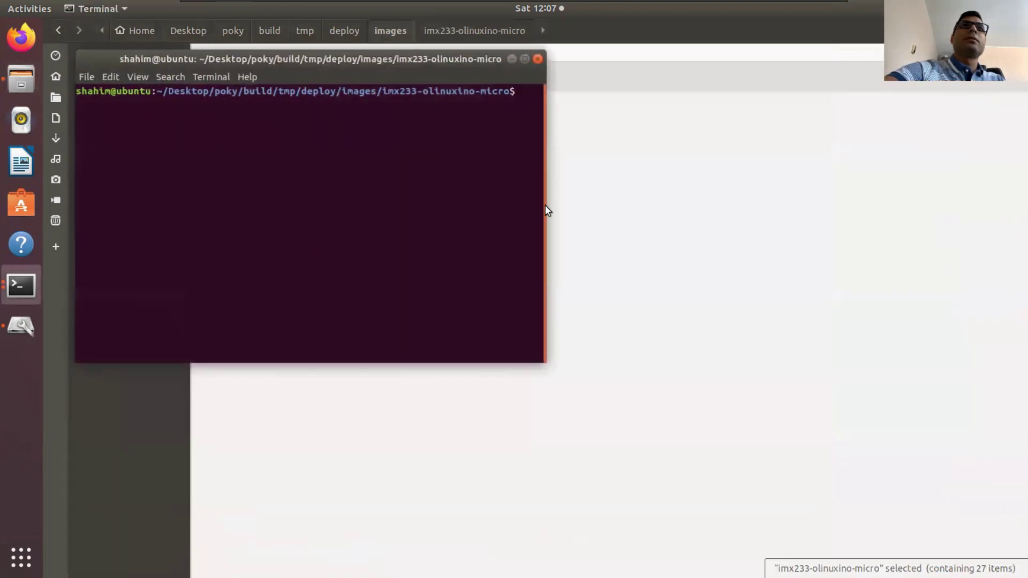
pyautogui.moveTo(545, 209); pyautogui.dragTo(922, 217)
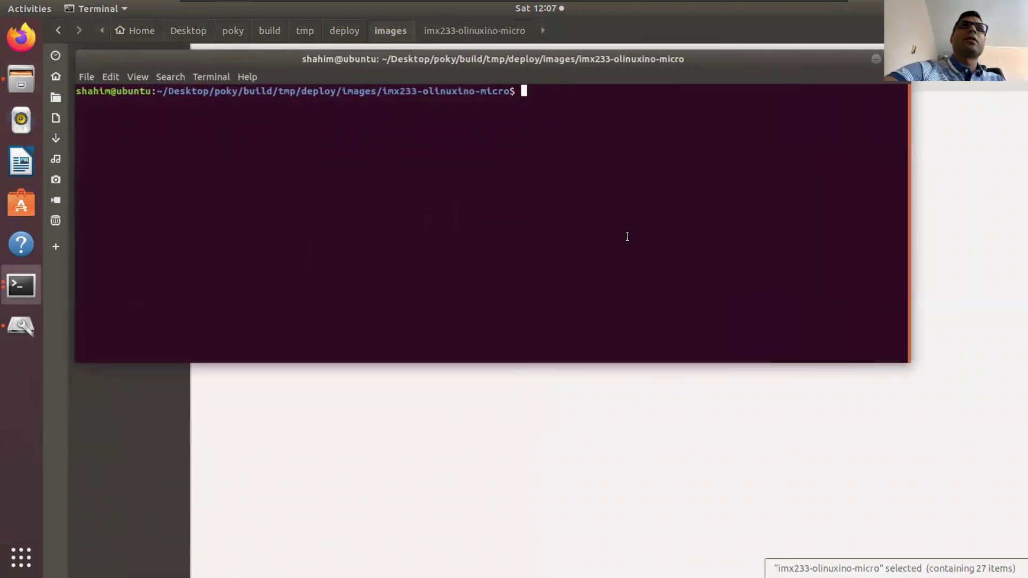
# - Write ./u-boot.sb to /dev/sdb1 using sudo dd with bs=512 and seek=4, authenticating with the account password
pyautogui.write('sudo dd i')
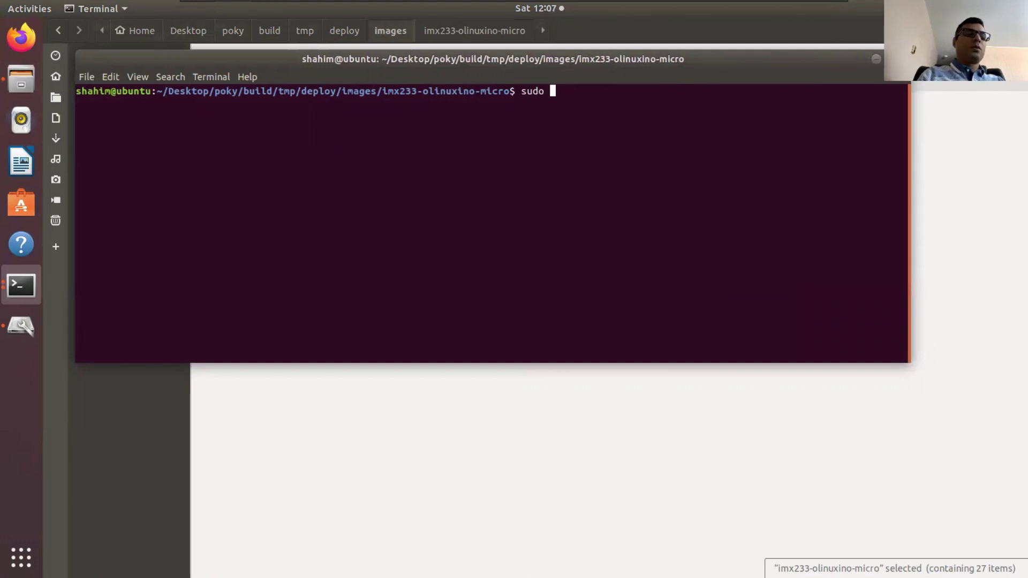
pyautogui.write('f')
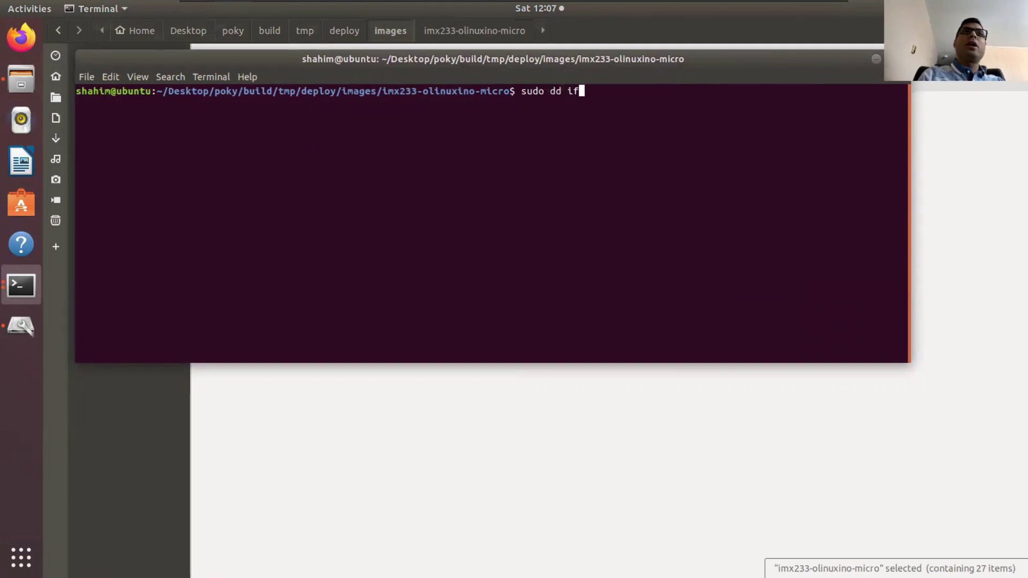
pyautogui.write('=./u')
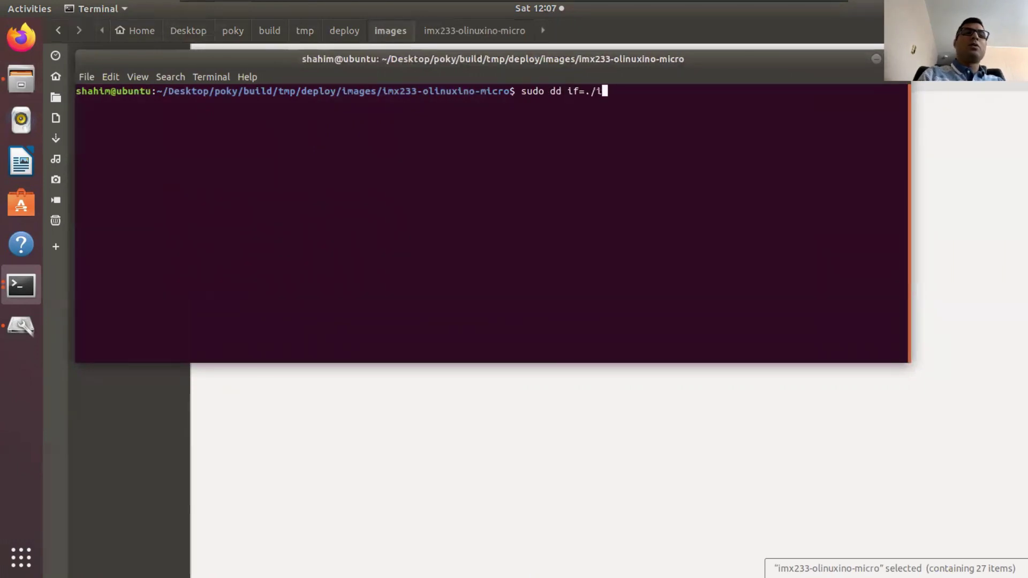
pyautogui.write('-boot.sb of')
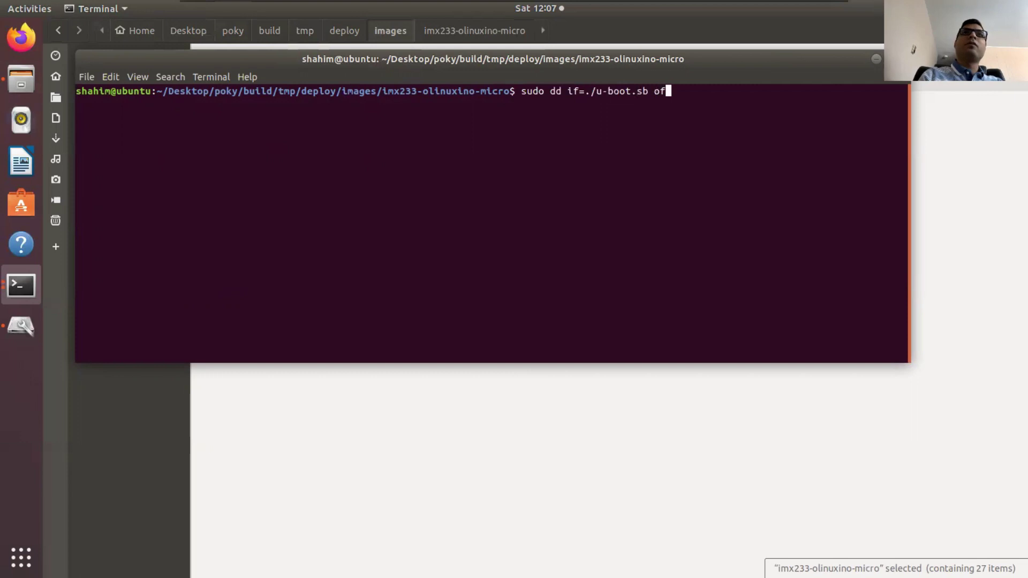
pyautogui.write('=/dev/sdb1 bs=5')
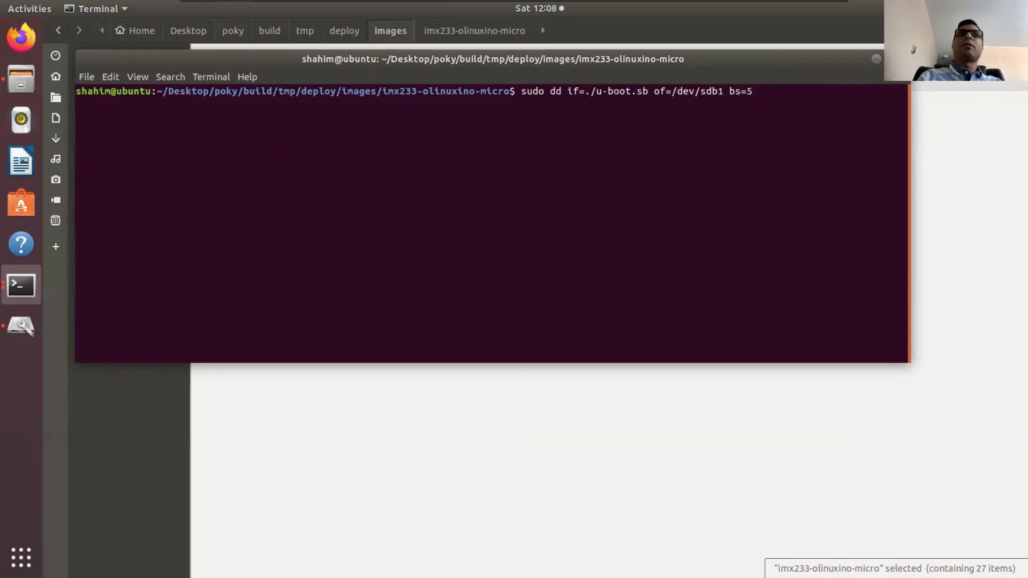
pyautogui.write('12 seek=4')
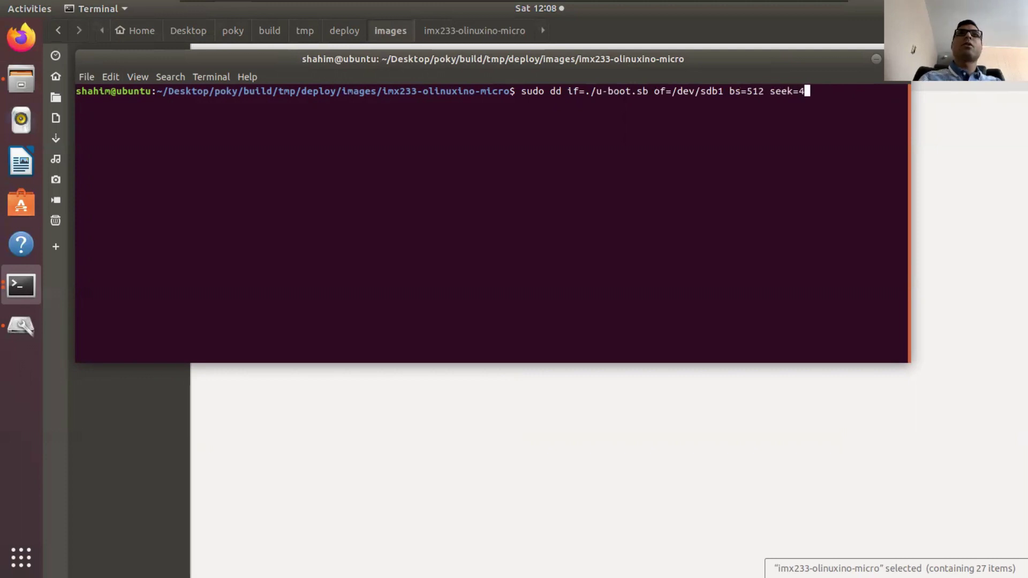
pyautogui.press('Return')
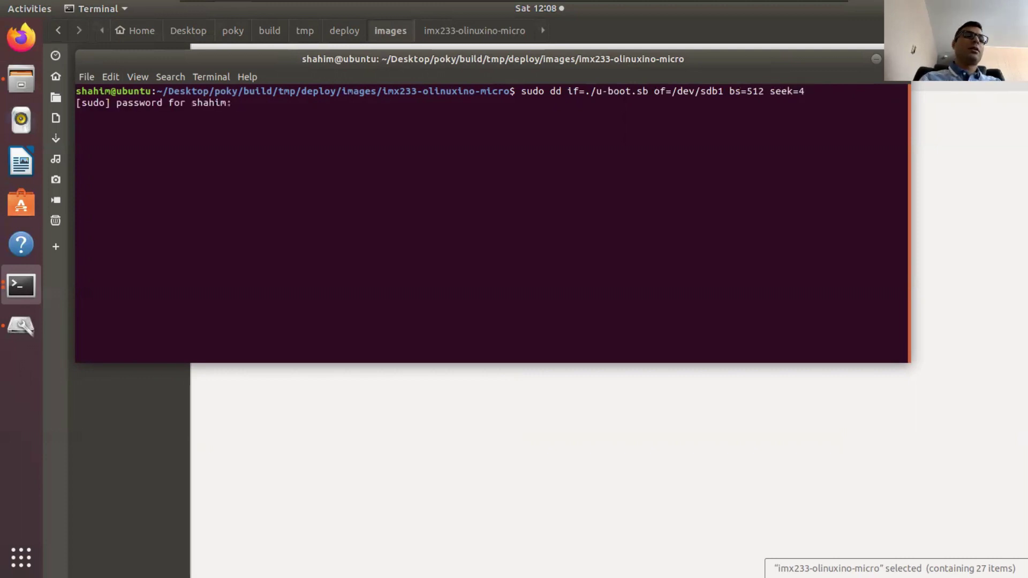
pyautogui.press('Return')
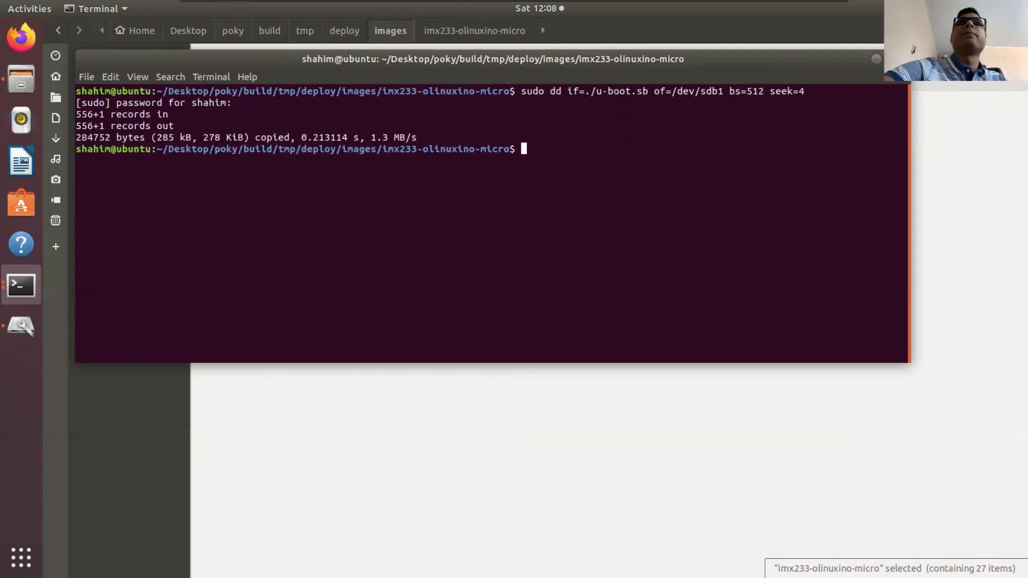
# - Review the 16 GB drive's partition layout in Disks and return from the virtual machine to the Windows desktop
pyautogui.click(876, 59)
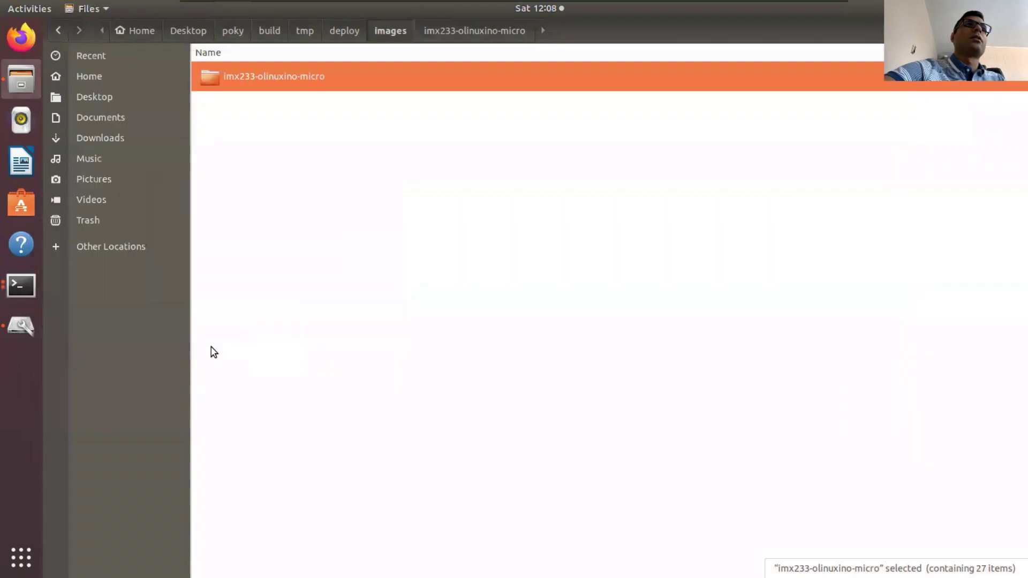
pyautogui.click(13, 325)
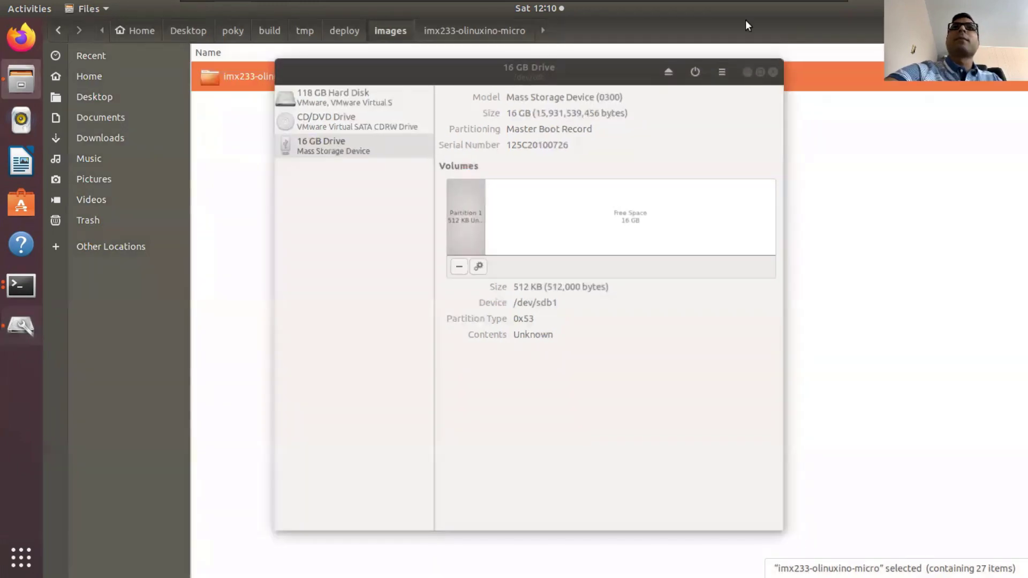
pyautogui.click(745, 20)
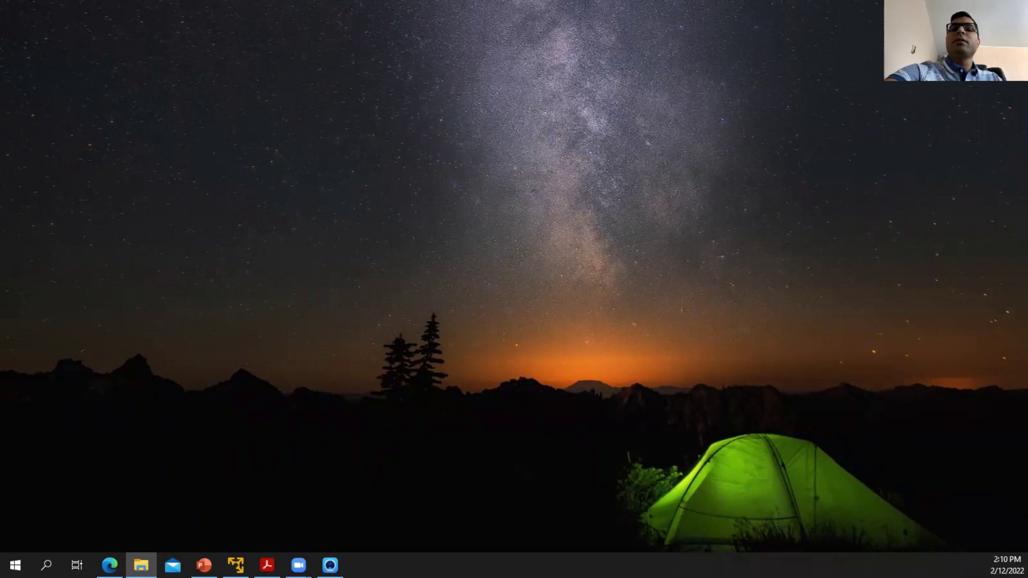
# - Open a PuTTY serial session on COM3 at a speed of 115200
pyautogui.click(533, 225)
pyautogui.click(523, 197)
pyautogui.write('3')
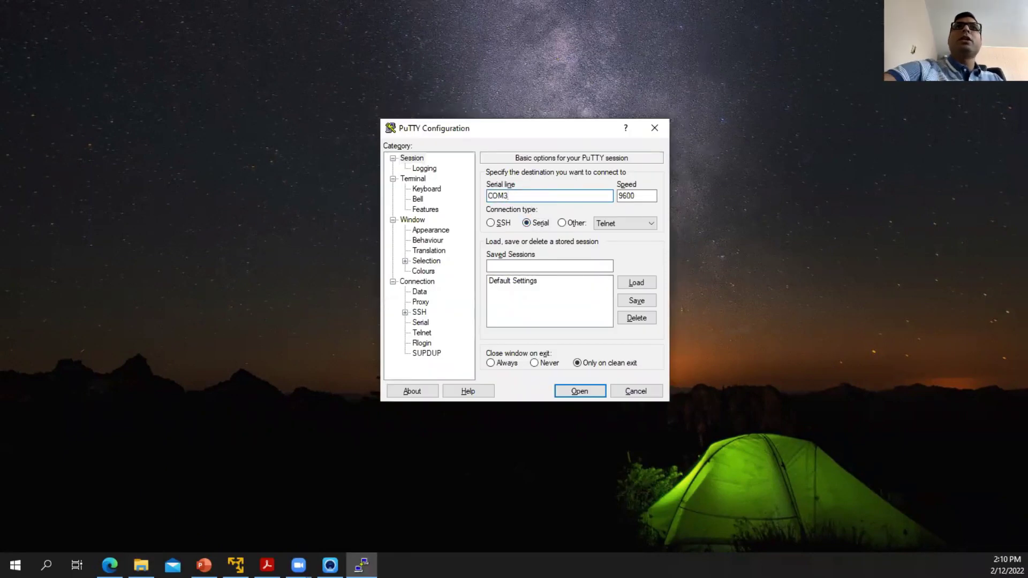
pyautogui.doubleClick(633, 196)
pyautogui.write('11')
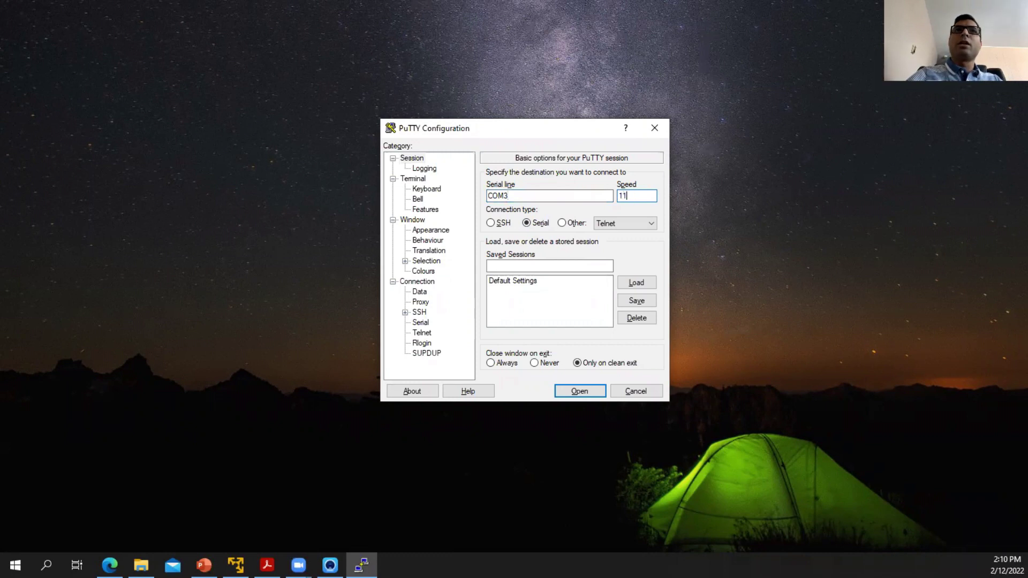
pyautogui.write('5200')
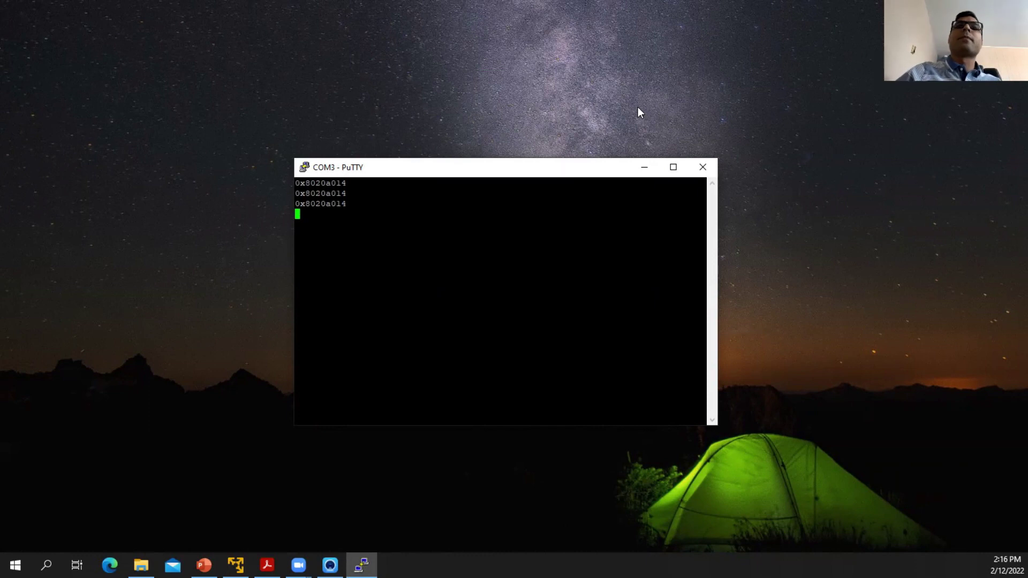
# - Switch to PowerPoint and examine the boot sequence diagram on slide 3, starting from the ROM Bootable block
pyautogui.click(204, 564)
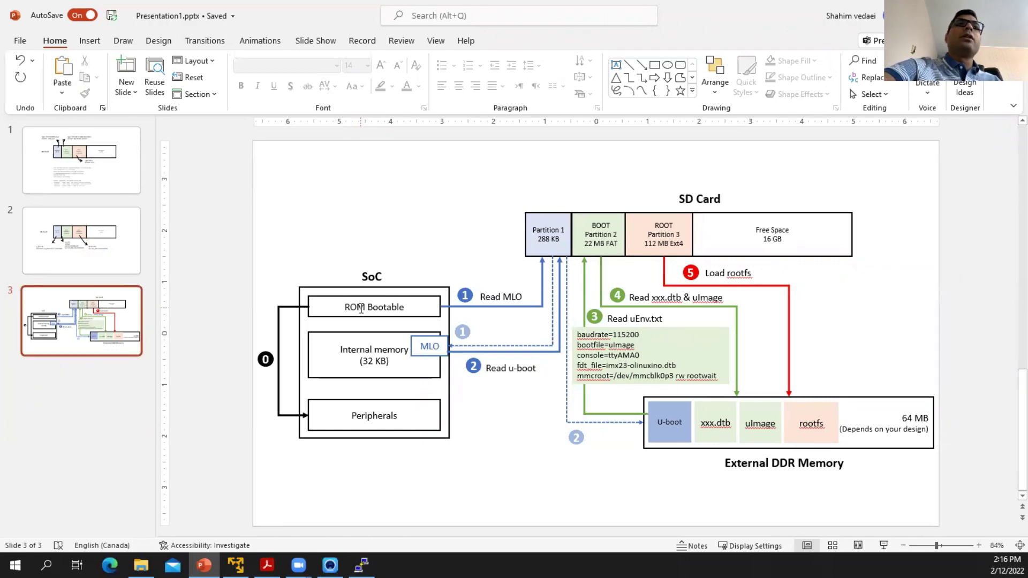
pyautogui.click(361, 308)
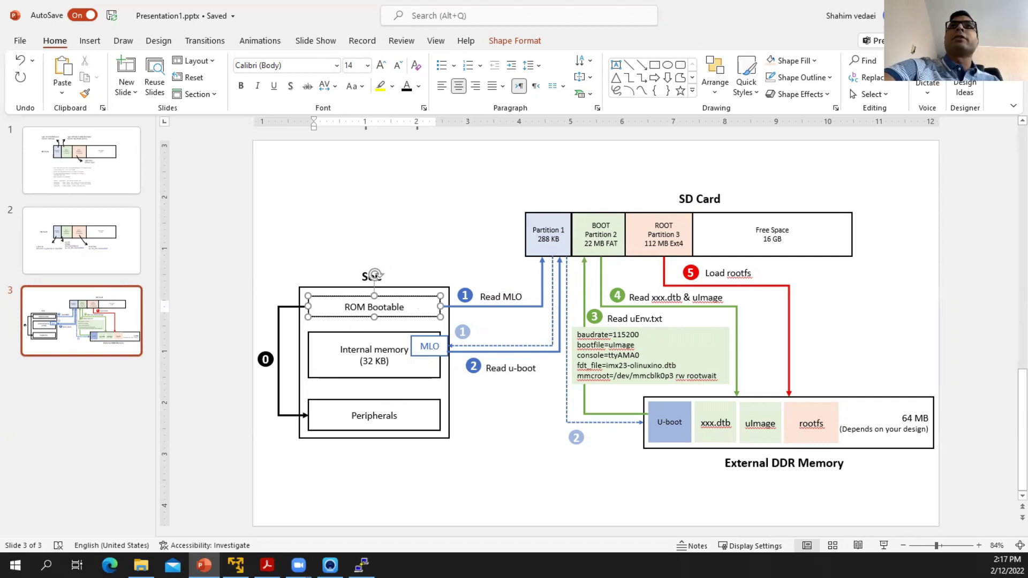
pyautogui.click(966, 8)
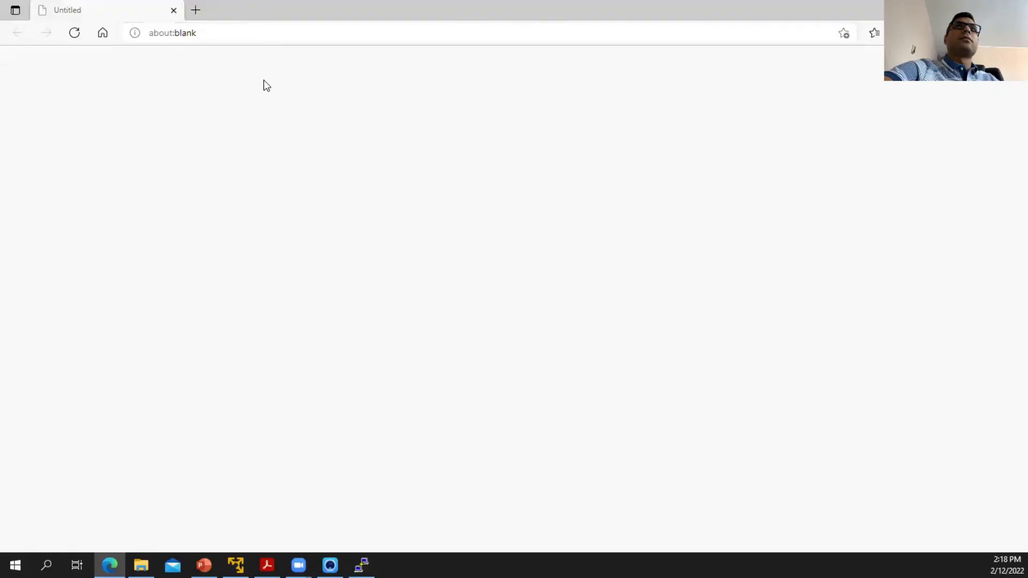
# - Search the web in Edge for "imx rom error codes"
pyautogui.click(217, 30)
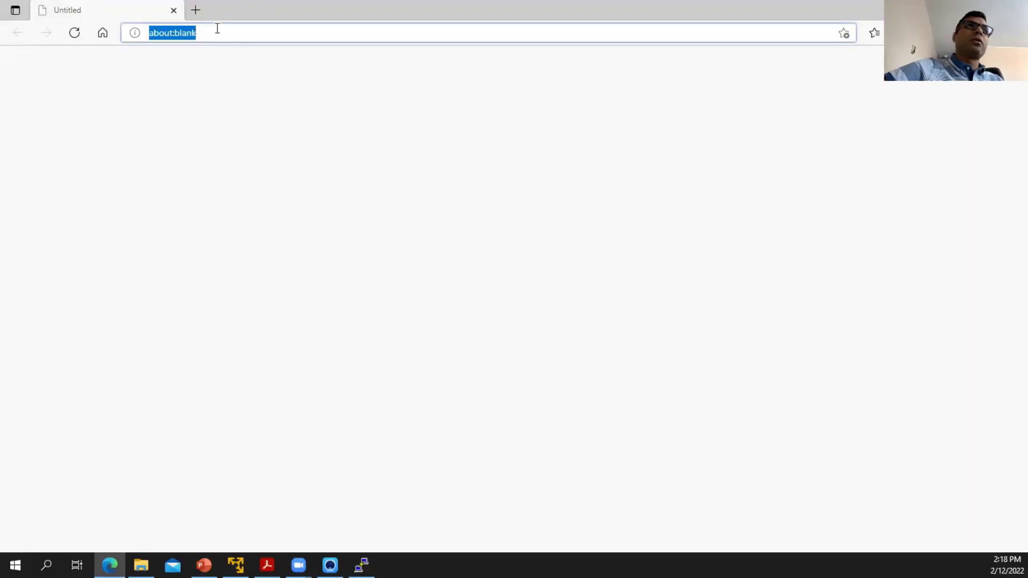
pyautogui.write('imx ro')
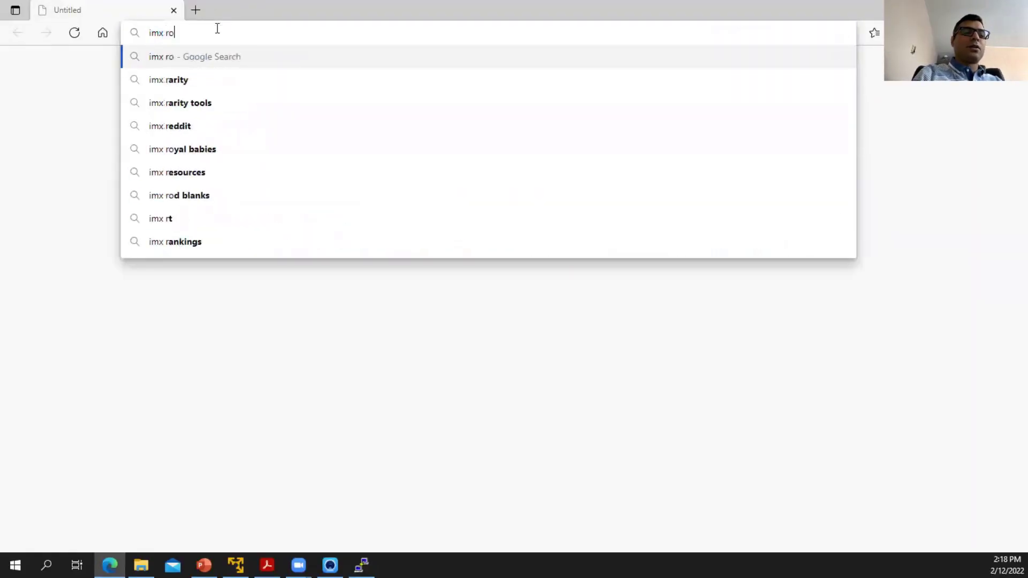
pyautogui.write('m er')
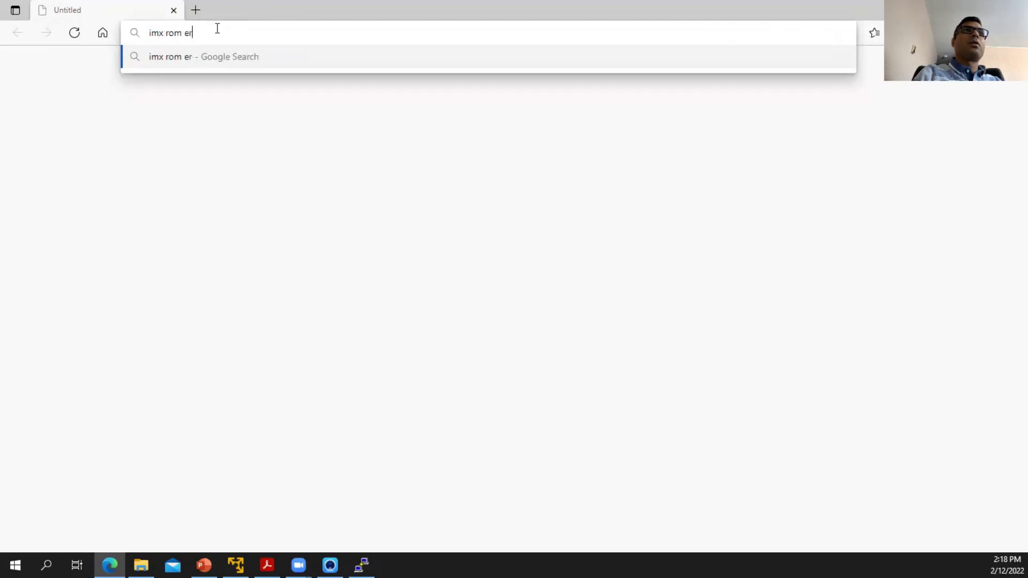
pyautogui.write('ror codes')
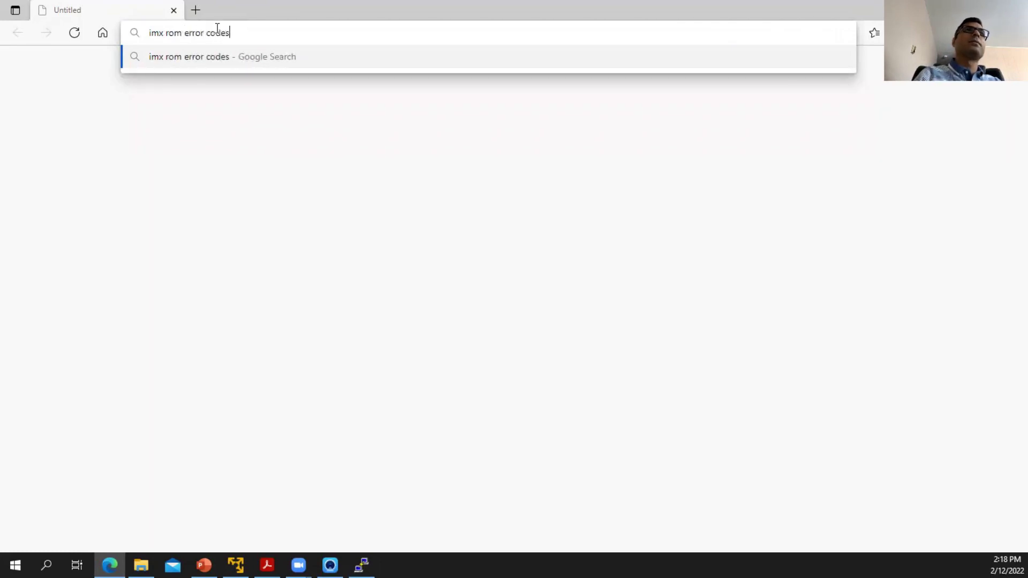
pyautogui.press('Return')
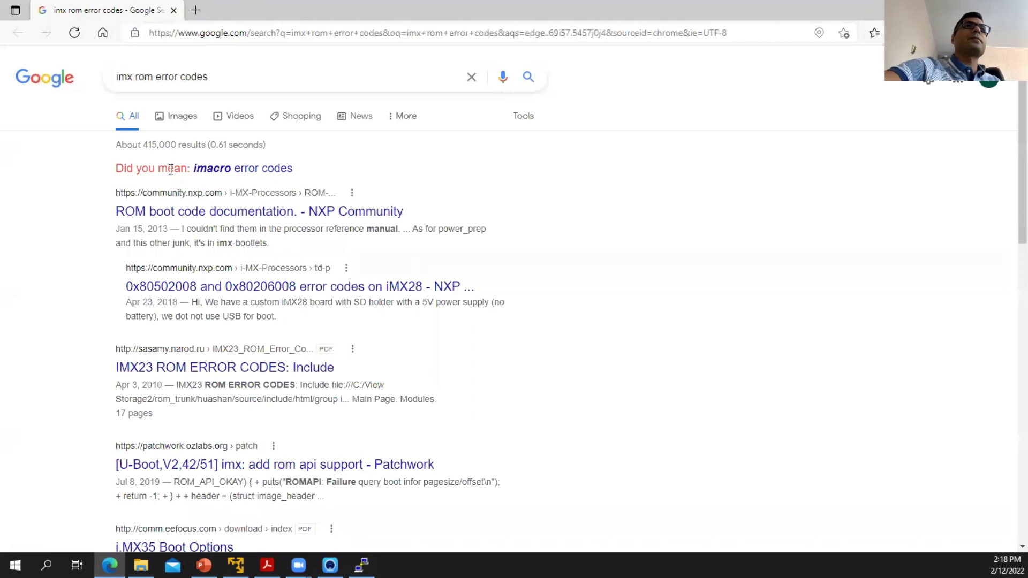
# - Look through the search results and open the "IMX23 ROM ERROR CODES: Include" PDF
pyautogui.scroll(-5, 82, 406)
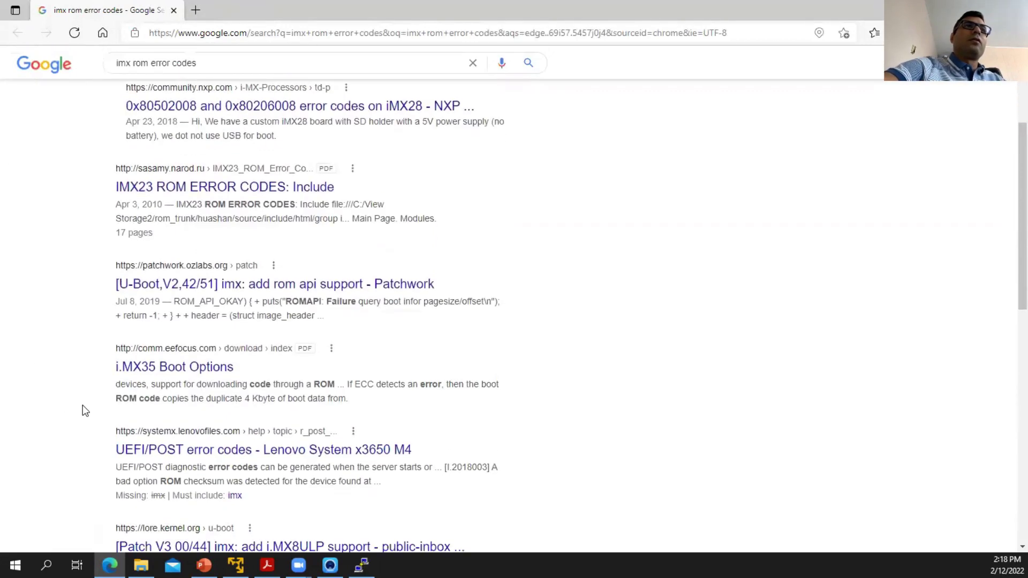
pyautogui.scroll(-5, 82, 406)
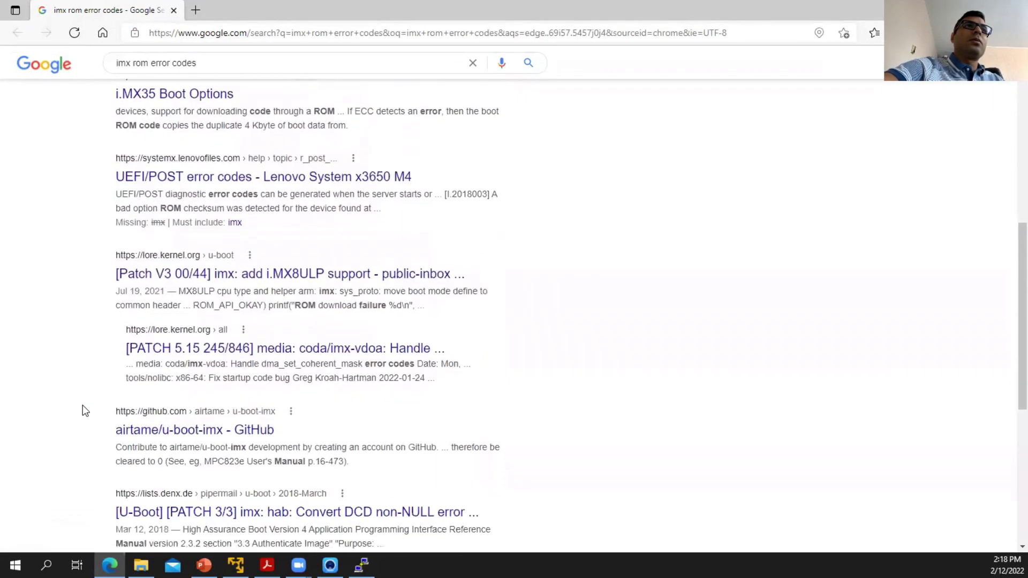
pyautogui.scroll(-3, 82, 410)
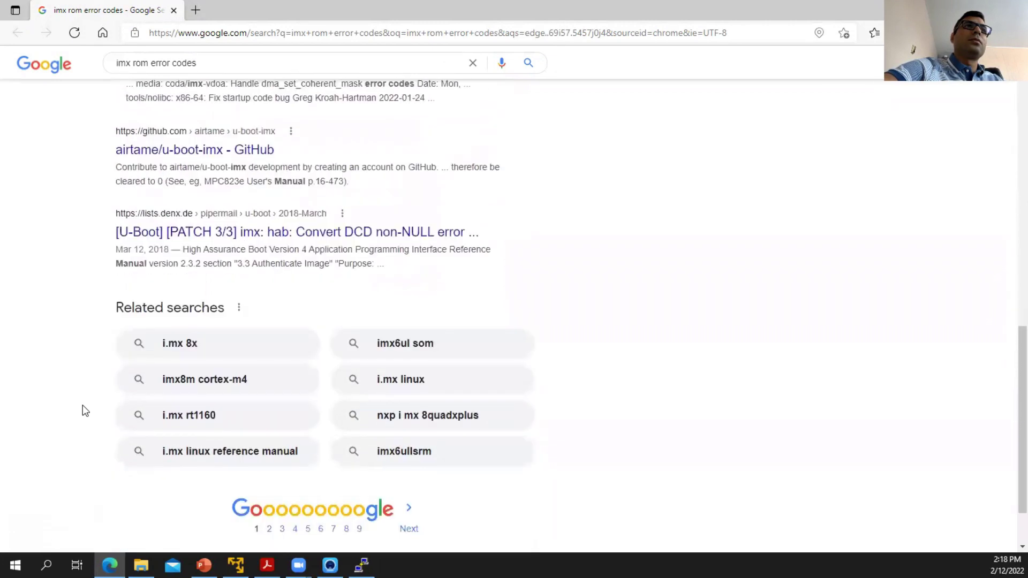
pyautogui.scroll(10, 82, 410)
pyautogui.scroll(3, 82, 410)
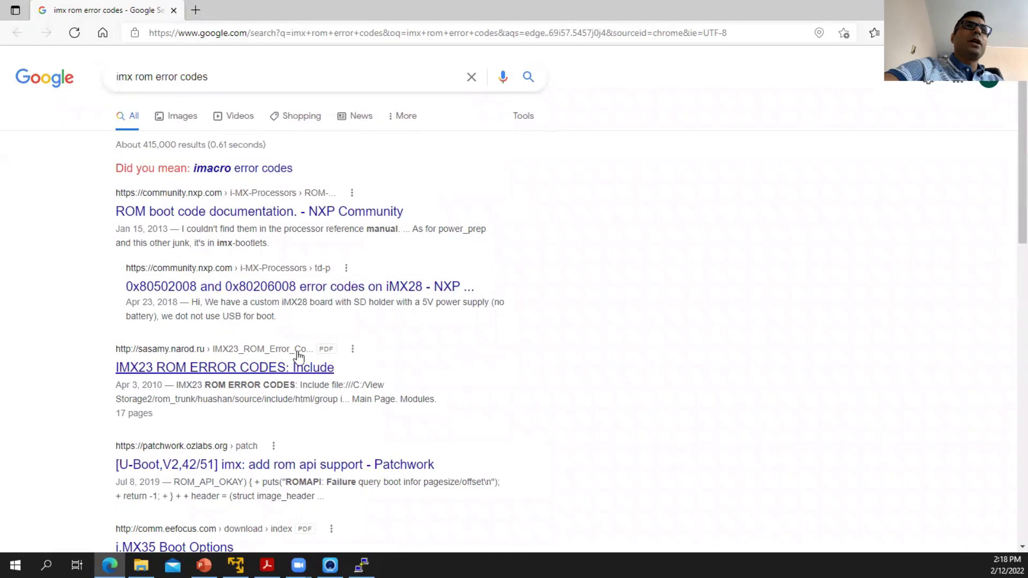
pyautogui.click(172, 367)
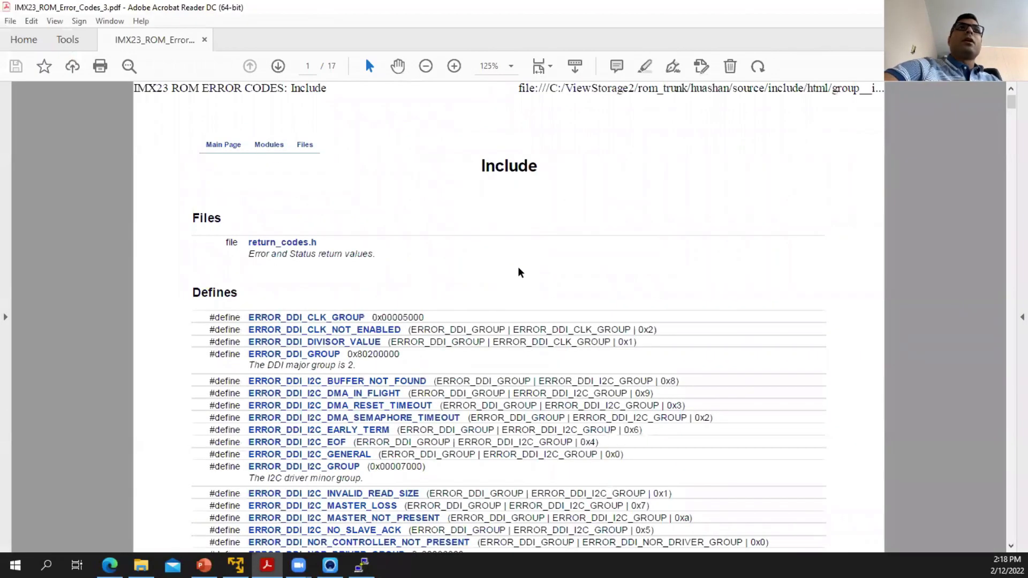
# - Find the error code 0x8020a014 in the IMX23 ROM error codes PDF
pyautogui.scroll(-1, 518, 273)
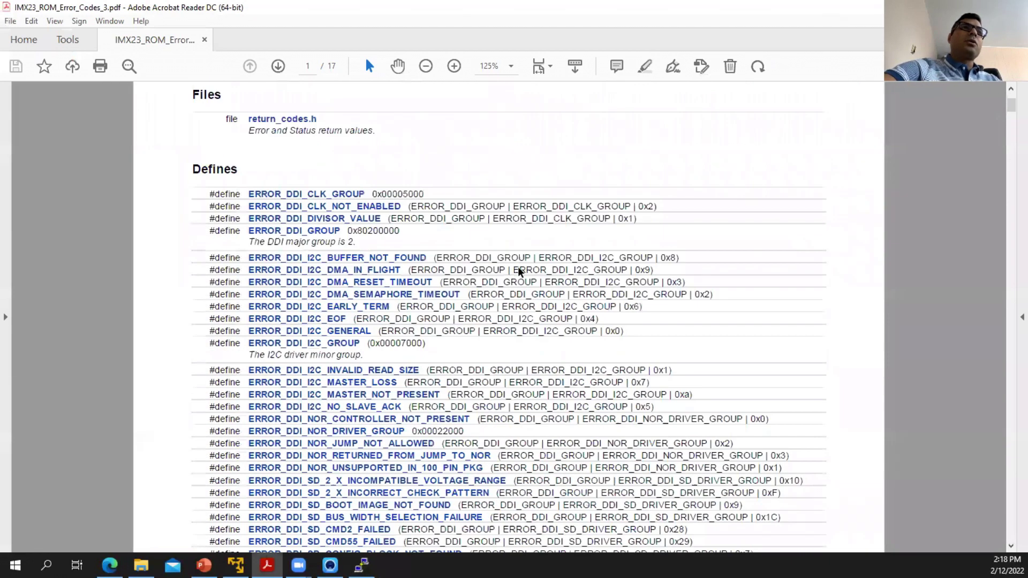
pyautogui.scroll(1, 518, 273)
pyautogui.hotkey('ctrl', 'f')
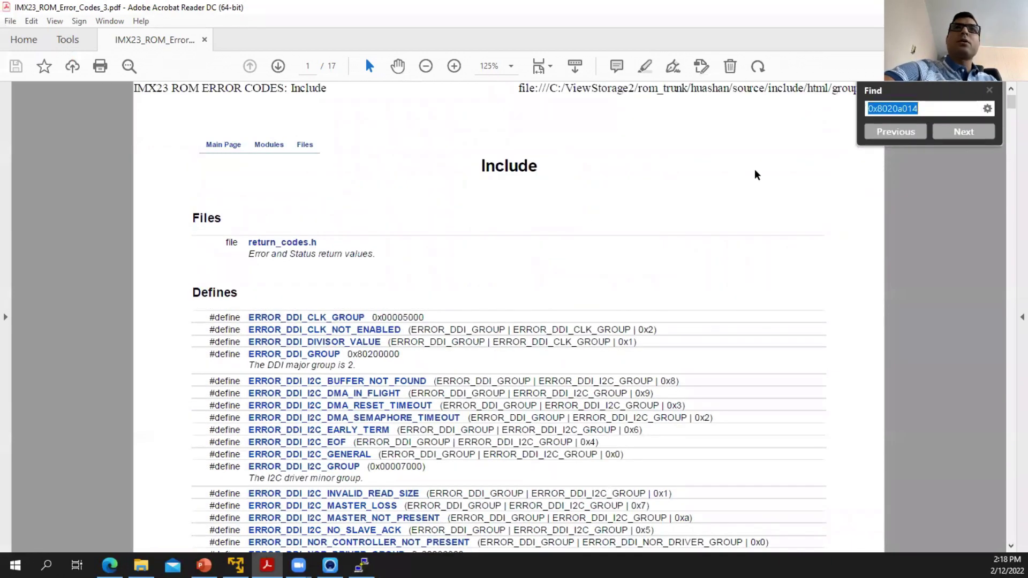
pyautogui.click(949, 132)
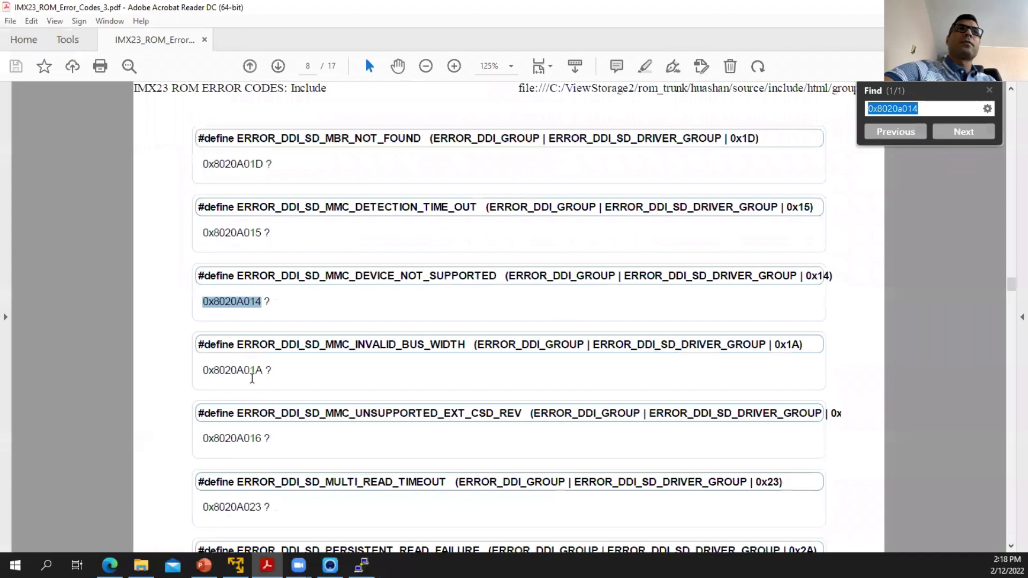
# - Examine the definition of error 0x8020A014 in the PDF and compare it with the code in the PuTTY serial console
pyautogui.moveTo(240, 275); pyautogui.dragTo(497, 277)
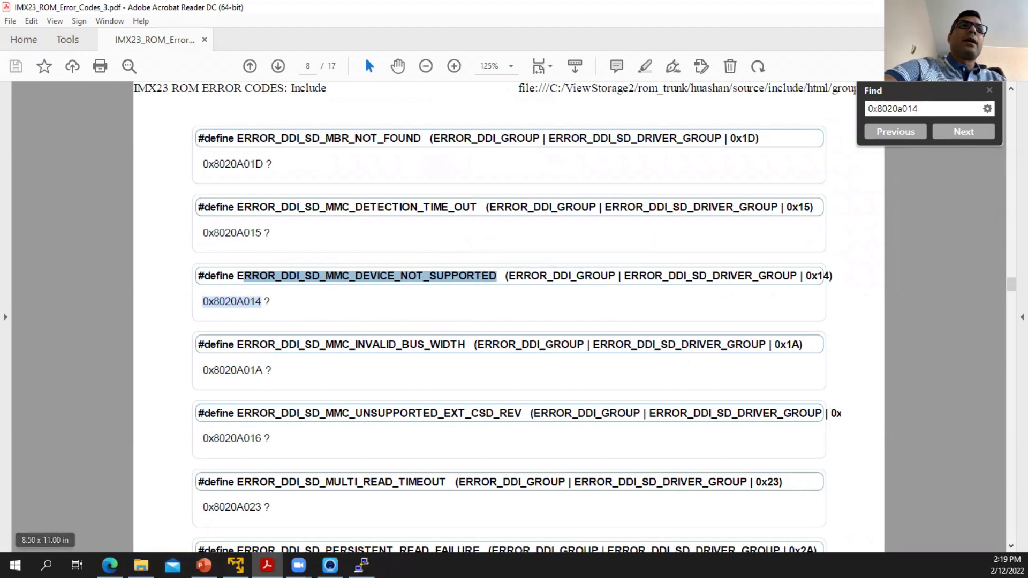
pyautogui.click(362, 565)
pyautogui.moveTo(403, 347); pyautogui.dragTo(352, 348)
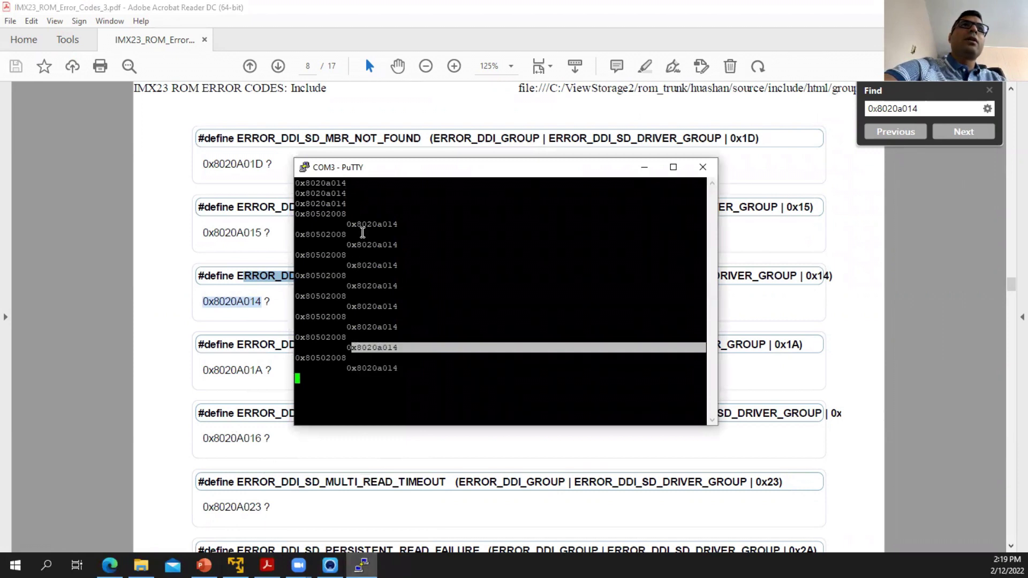
# - Copy the error code 0x80502008 from the serial console, look up its occurrences in the ROM error codes PDF and close the PDF
pyautogui.moveTo(345, 255); pyautogui.dragTo(303, 256)
pyautogui.hotkey('ctrl', 'c')
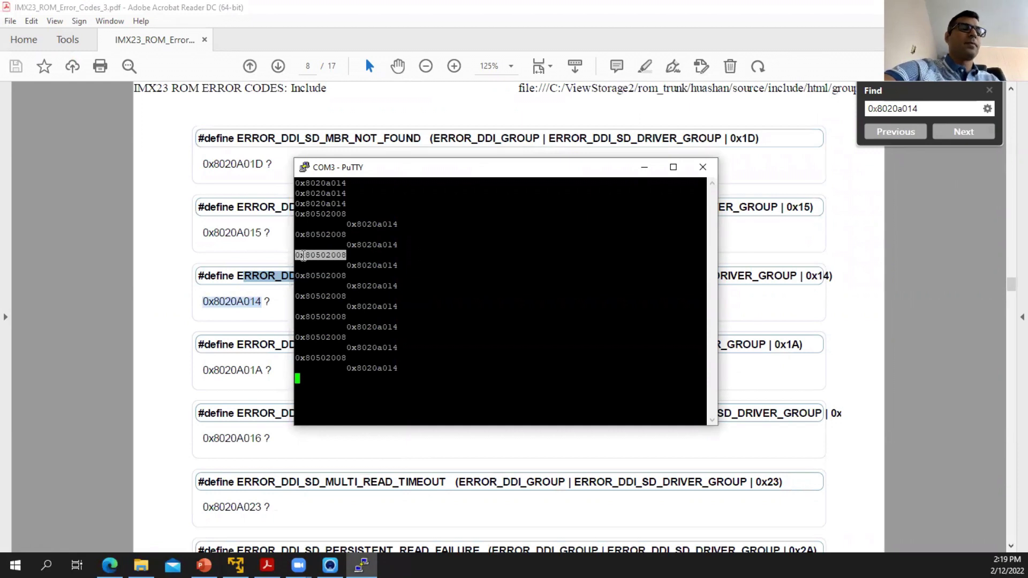
pyautogui.click(157, 231)
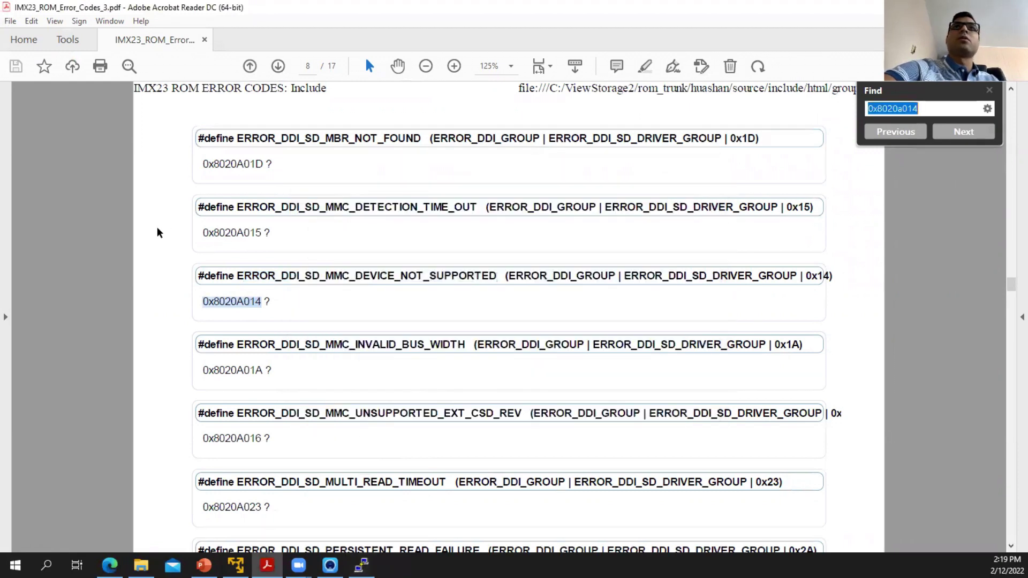
pyautogui.hotkey('ctrl', 'v')
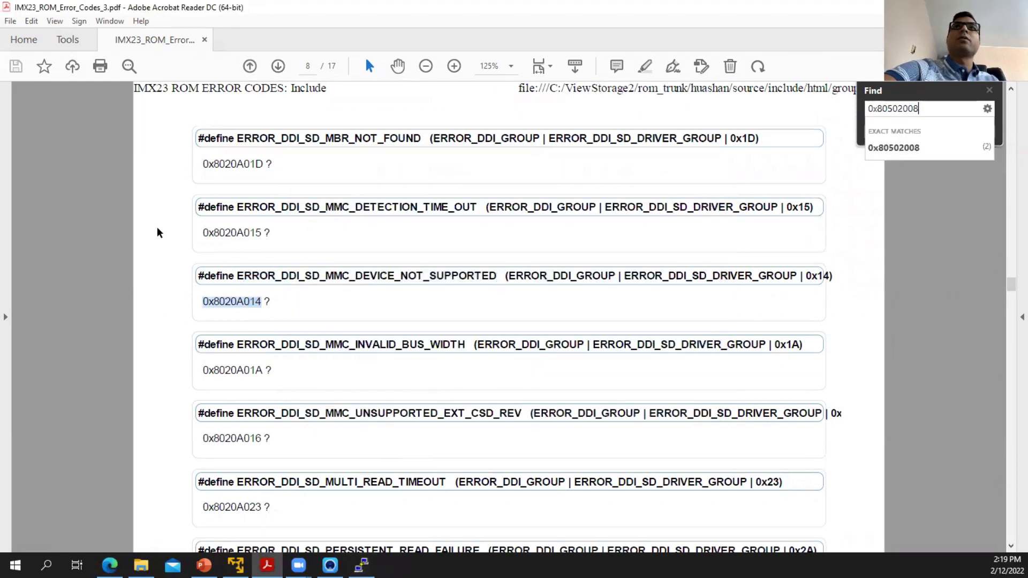
pyautogui.click(893, 149)
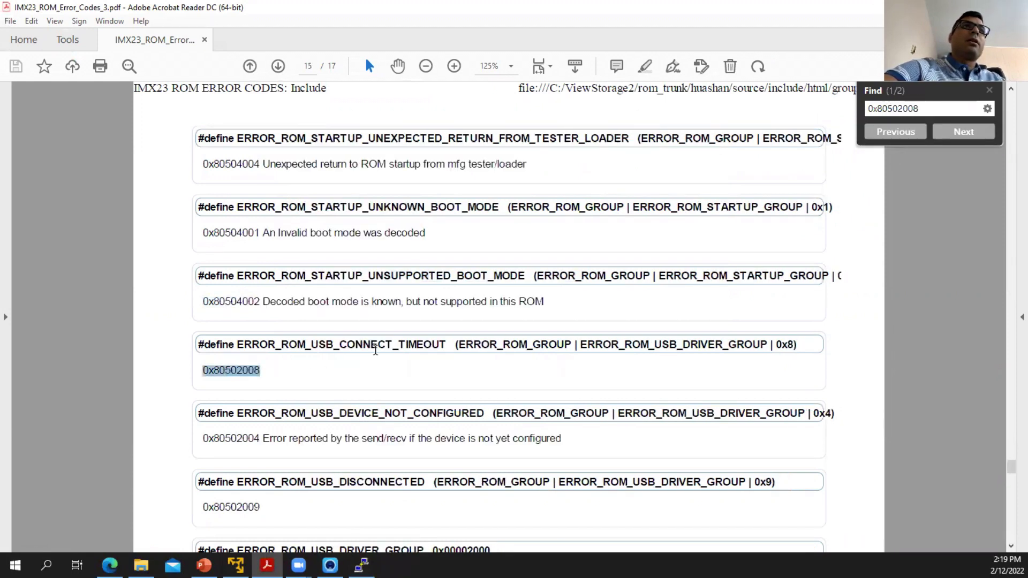
pyautogui.click(960, 132)
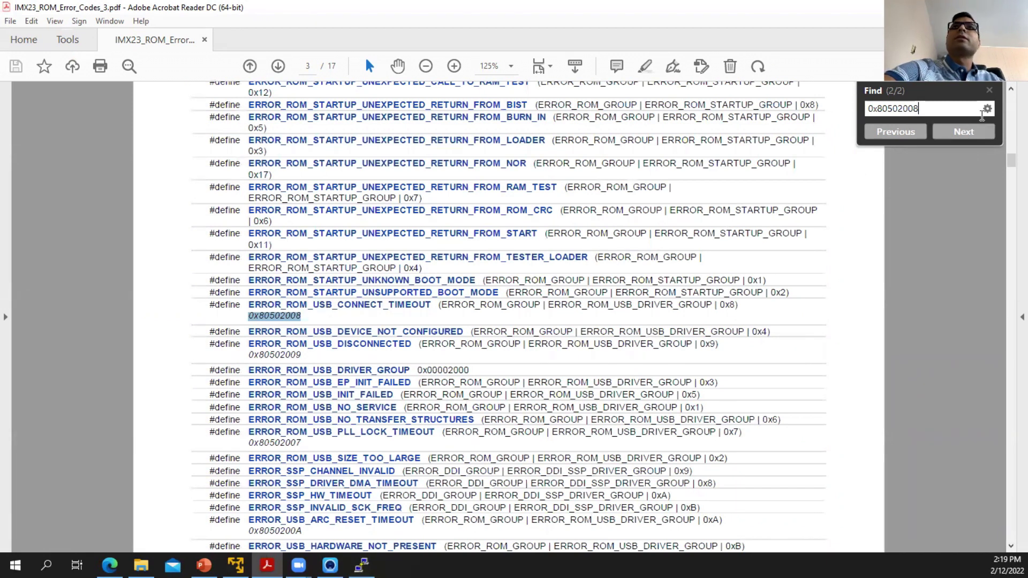
pyautogui.click(978, 134)
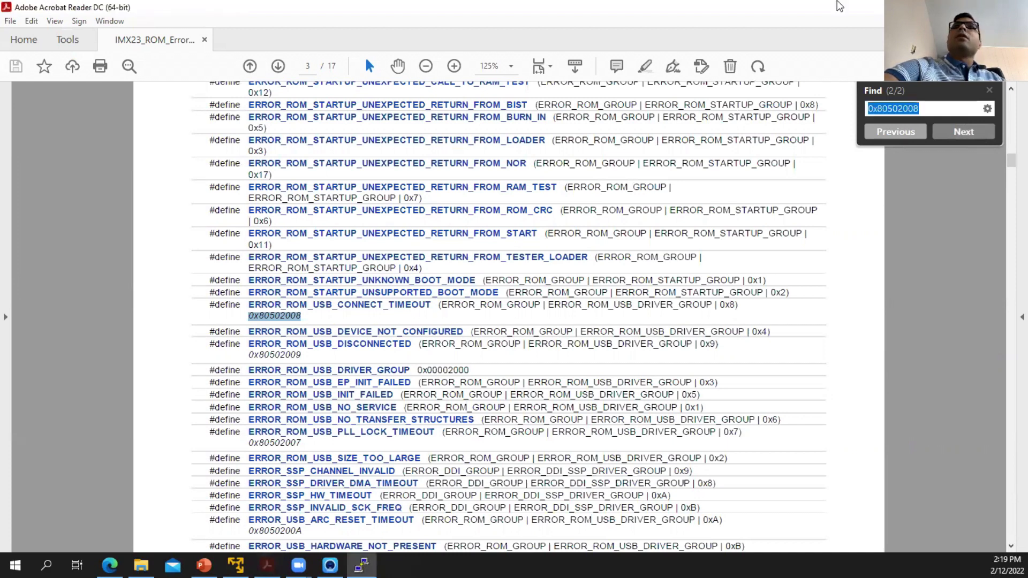
pyautogui.click(1014, 7)
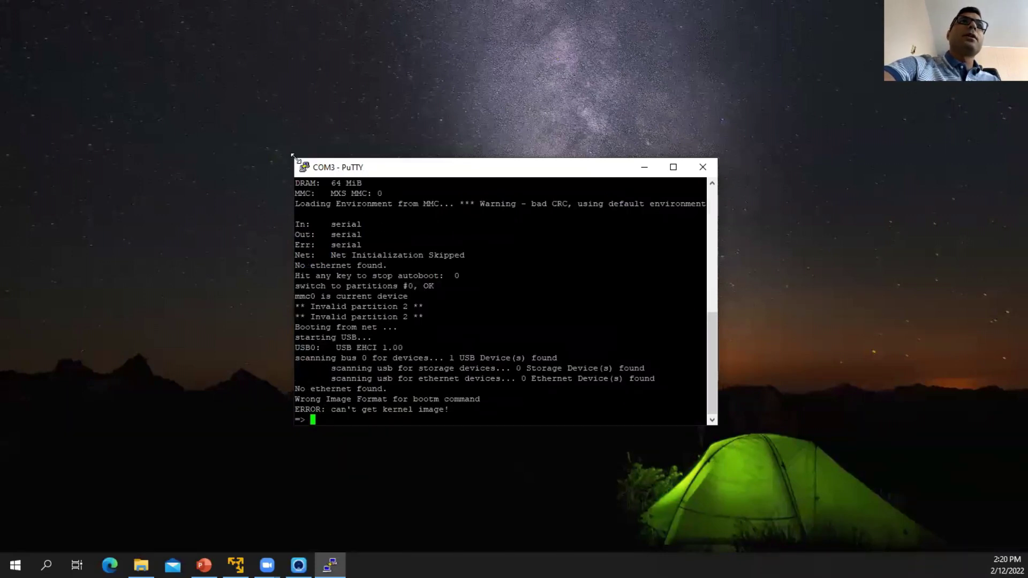
# - Enlarge the PuTTY window and examine the U-Boot boot log, from the boot device and DRAM lines to the current MMC device
pyautogui.moveTo(292, 155); pyautogui.dragTo(136, 51)
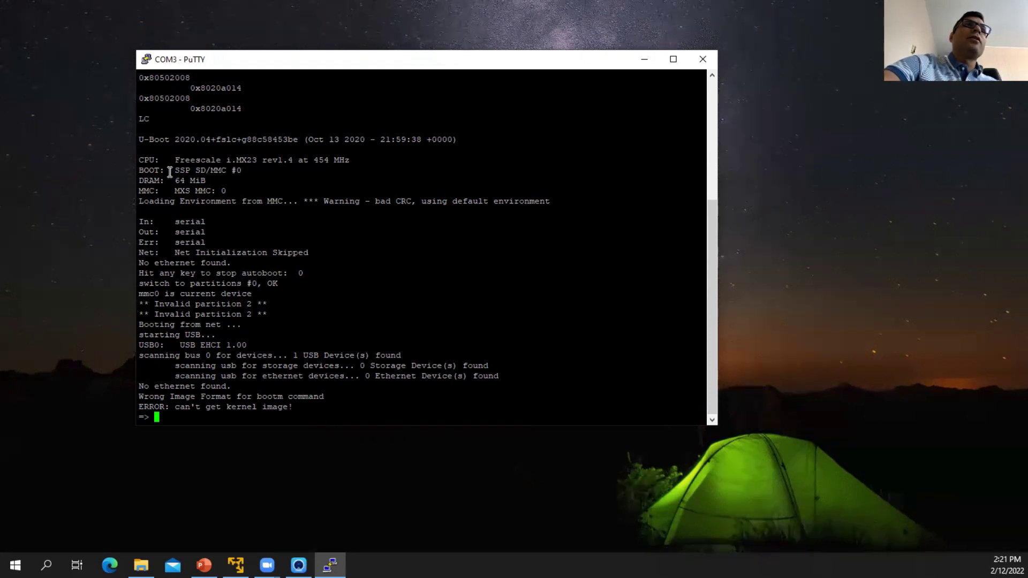
pyautogui.moveTo(150, 170); pyautogui.dragTo(239, 170)
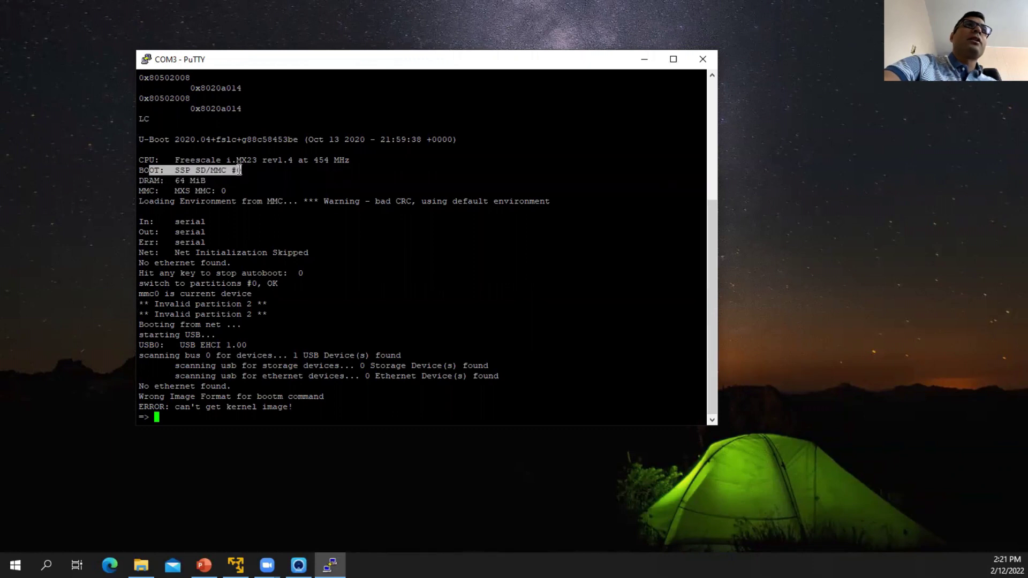
pyautogui.moveTo(240, 170); pyautogui.dragTo(242, 171)
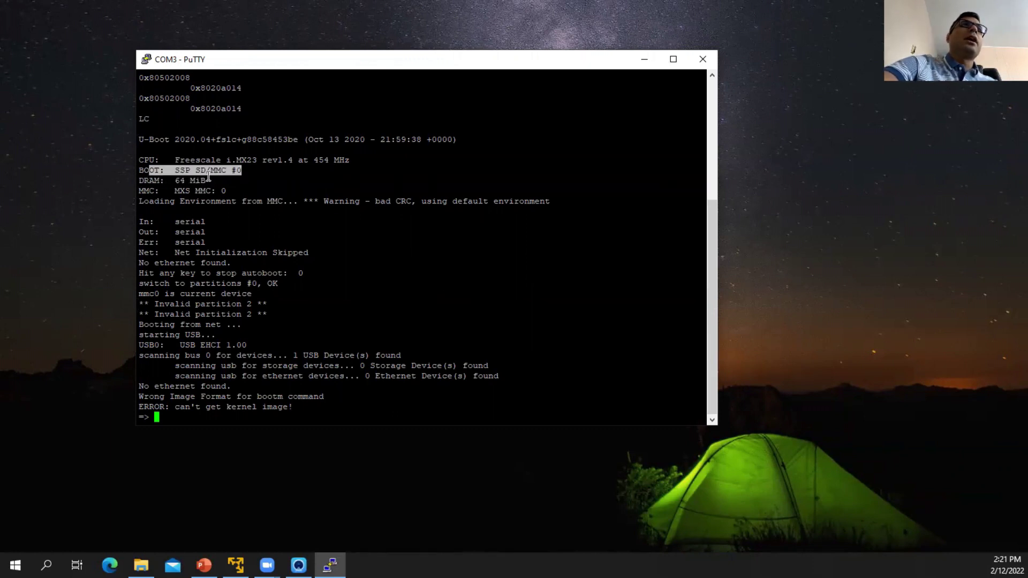
pyautogui.moveTo(151, 181); pyautogui.dragTo(207, 181)
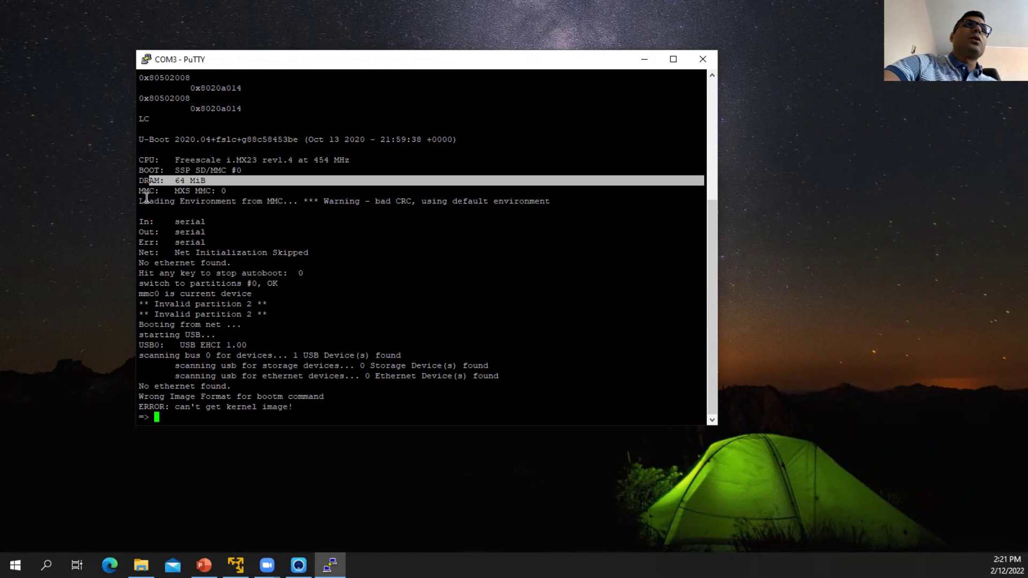
pyautogui.moveTo(146, 199); pyautogui.dragTo(332, 206)
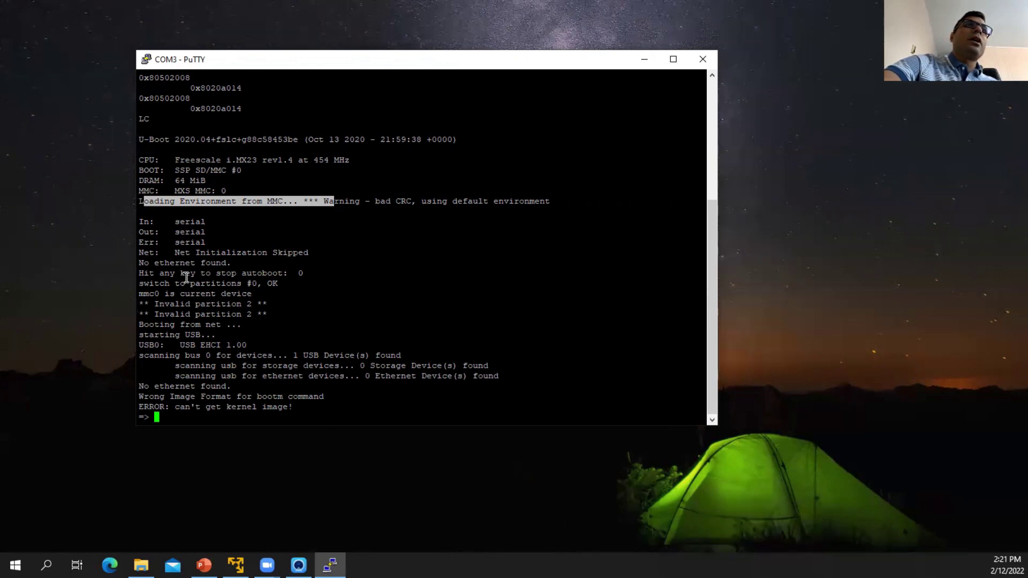
pyautogui.moveTo(231, 265); pyautogui.dragTo(140, 258)
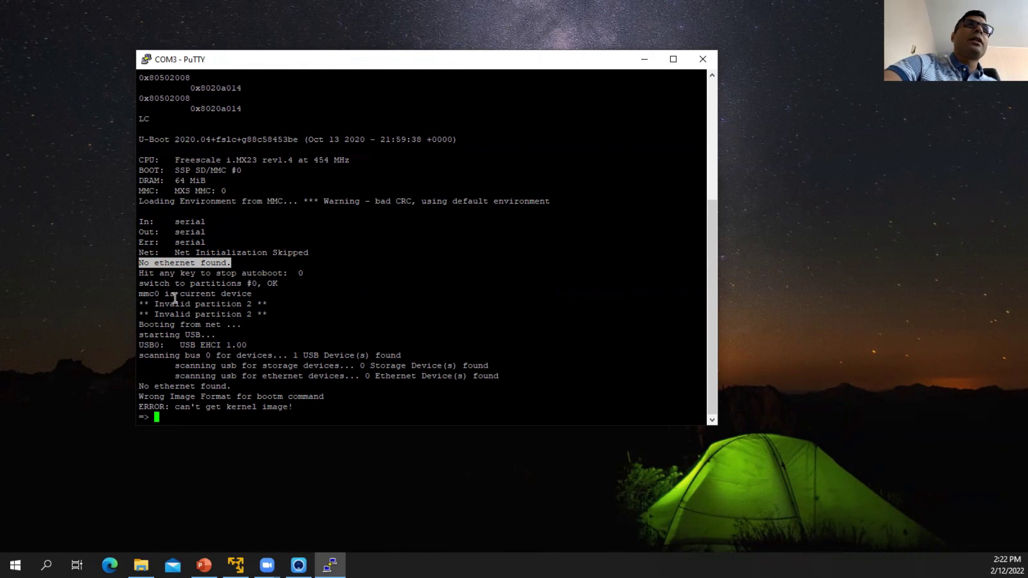
pyautogui.moveTo(146, 293); pyautogui.dragTo(255, 290)
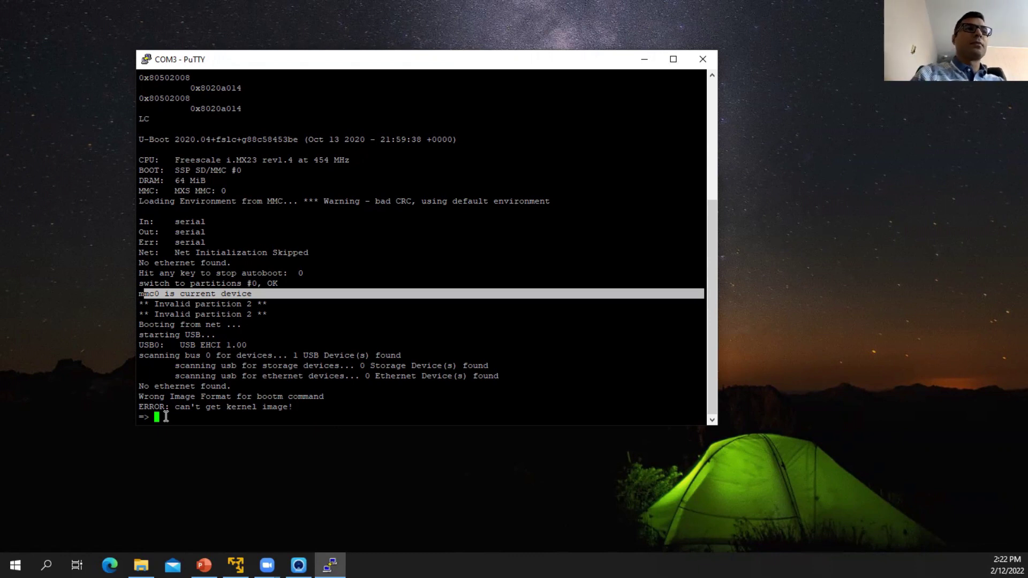
# - Try ls at the U-Boot prompt, and review the available commands with help before entering exit
pyautogui.write('ls')
pyautogui.press('Return')
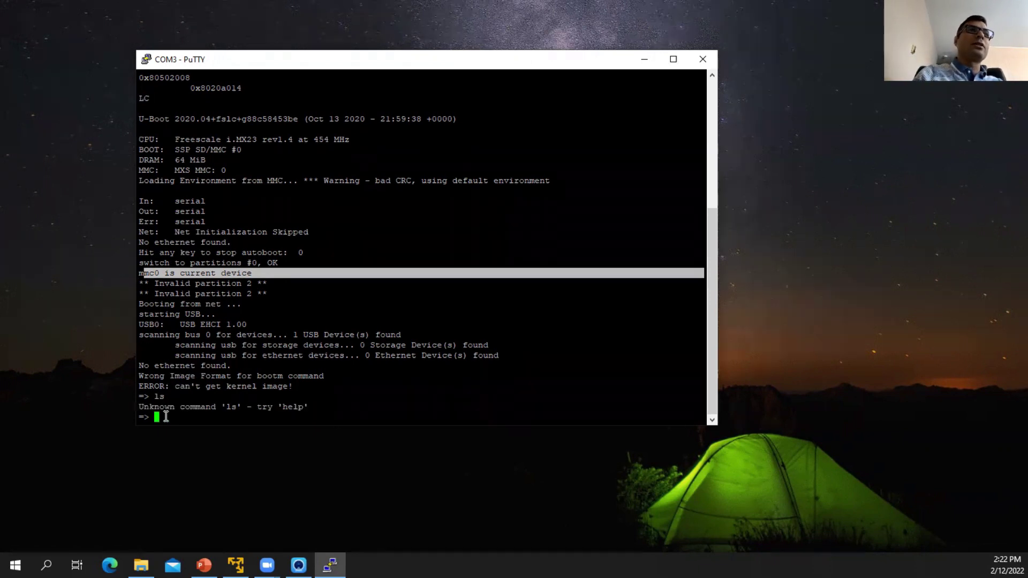
pyautogui.write('help')
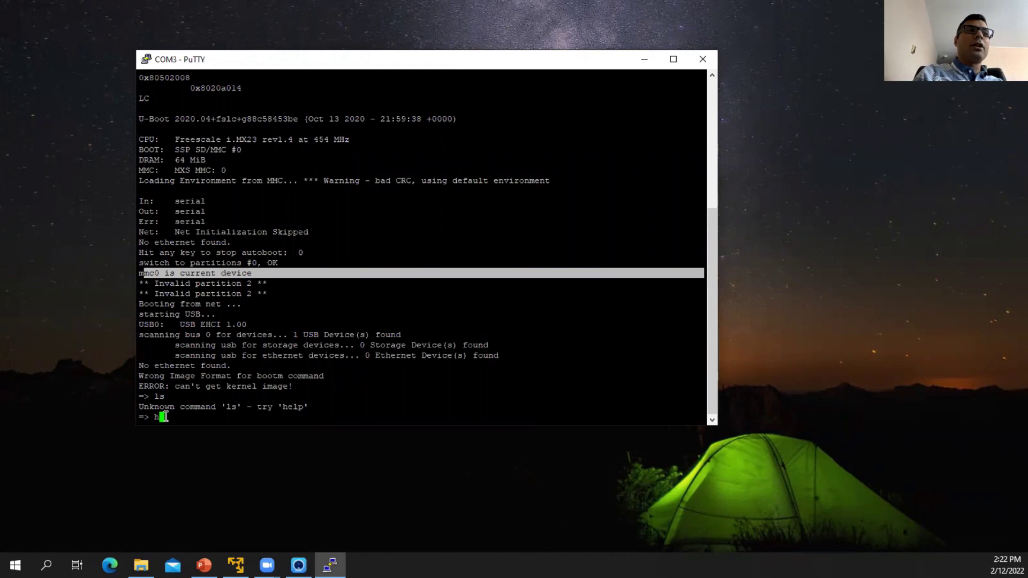
pyautogui.press('Return')
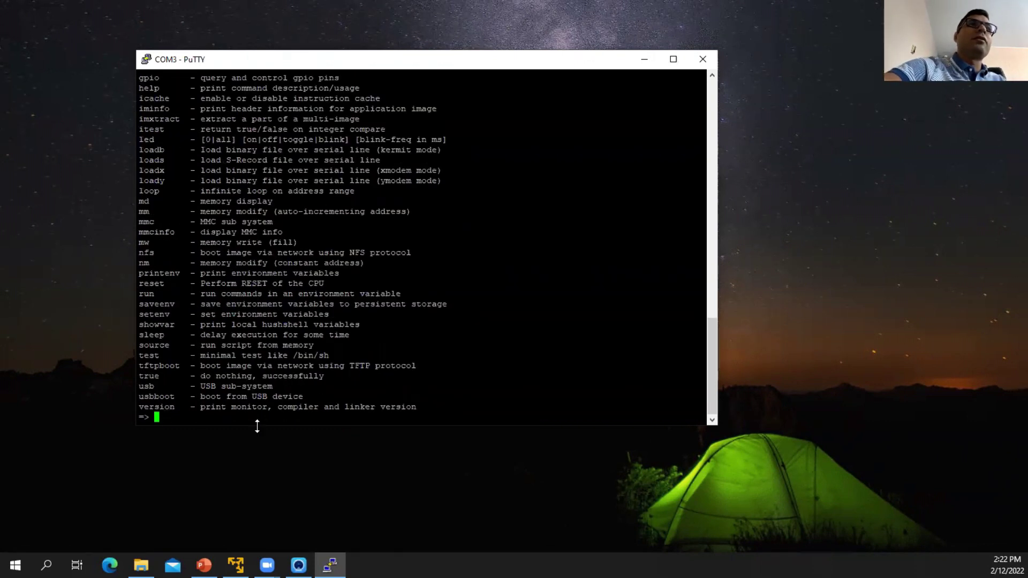
pyautogui.moveTo(257, 426); pyautogui.dragTo(257, 507)
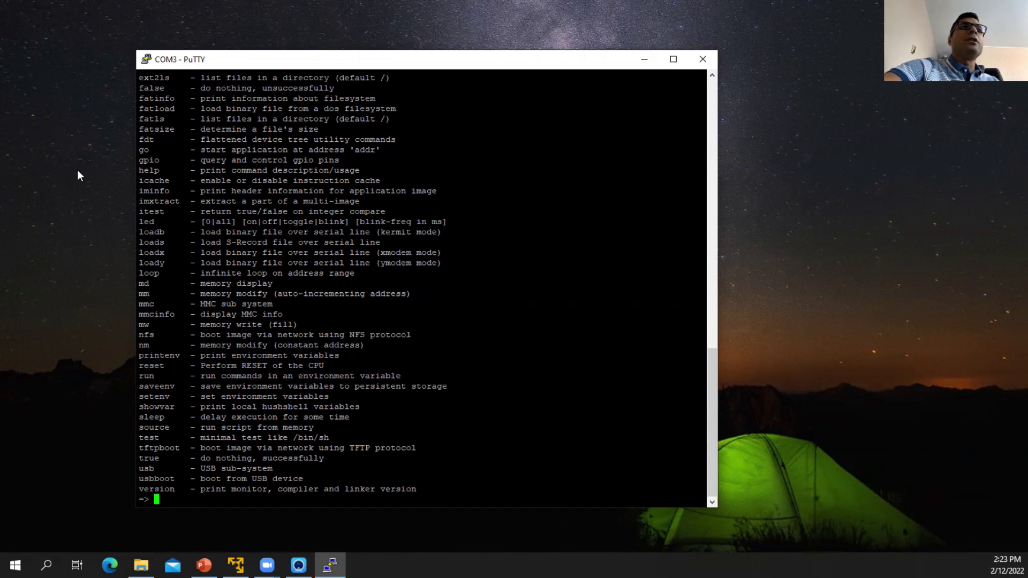
pyautogui.scroll(7, 197, 484)
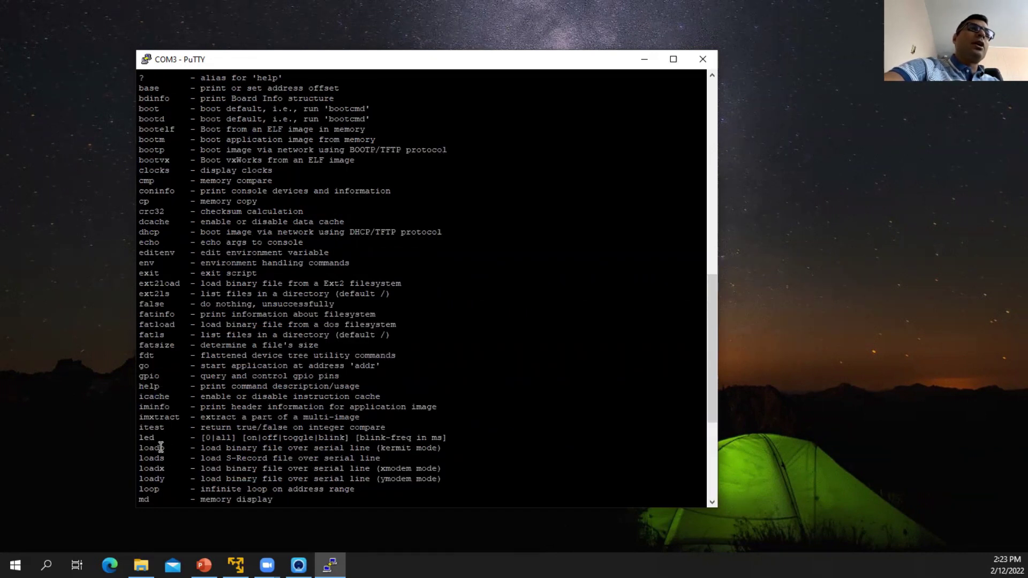
pyautogui.scroll(-7, 157, 446)
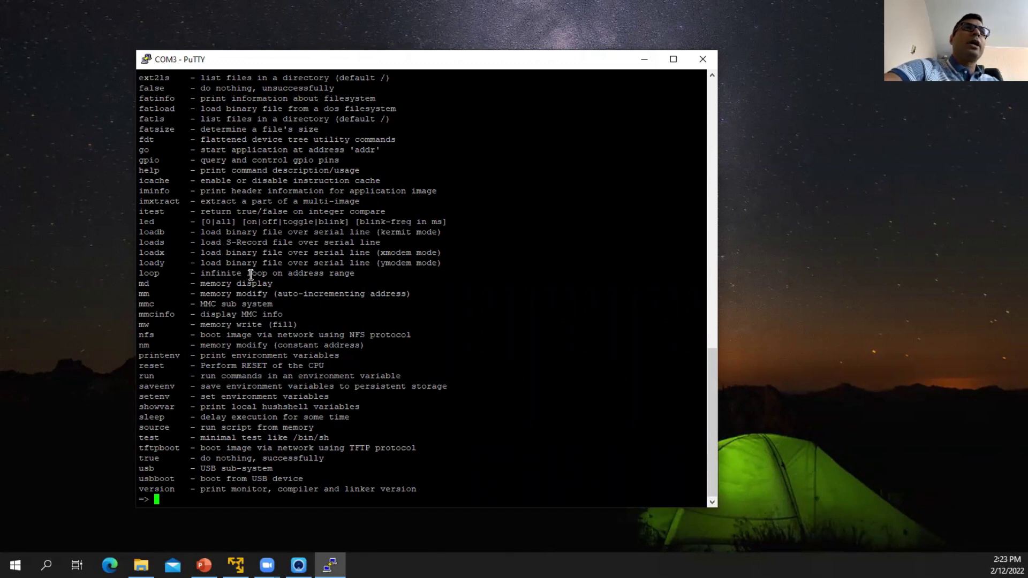
pyautogui.write('exit')
pyautogui.press('Return')
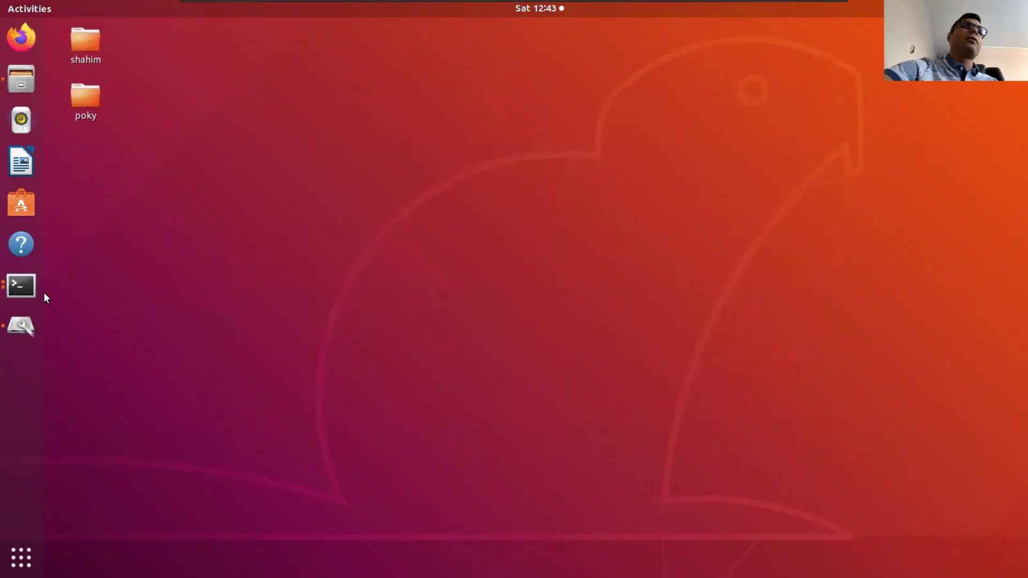
# - Switch to the Ubuntu terminal at the home directory, run sudo fdisk /dev/sdb and print the SD card's partition table
pyautogui.click(31, 291)
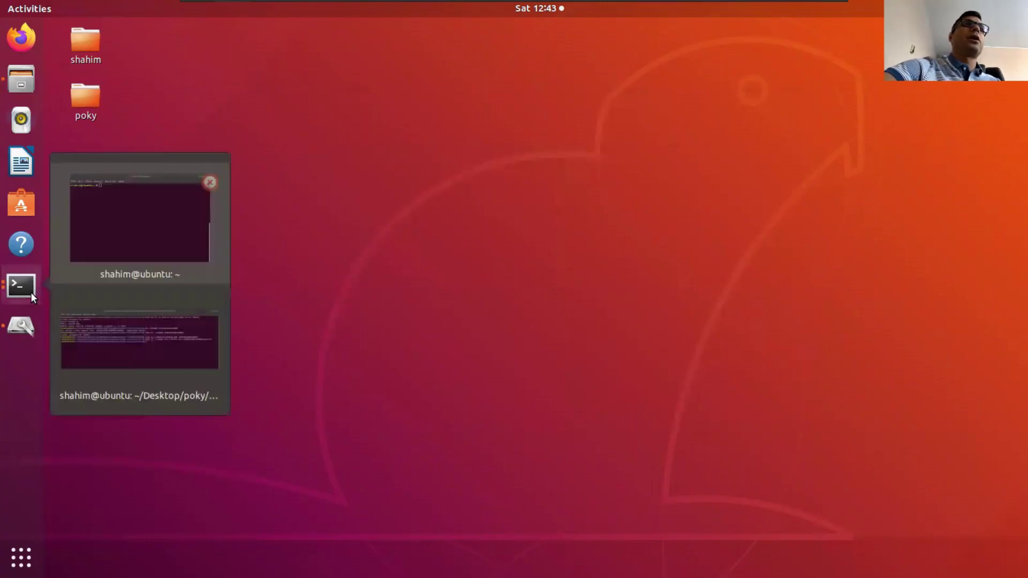
pyautogui.click(104, 207)
pyautogui.write('su')
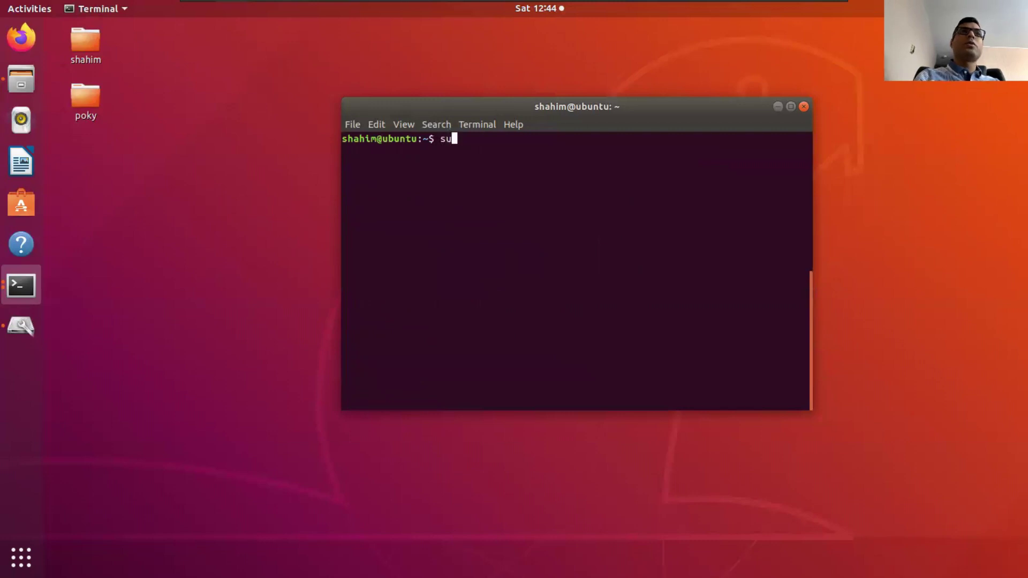
pyautogui.write('do ')
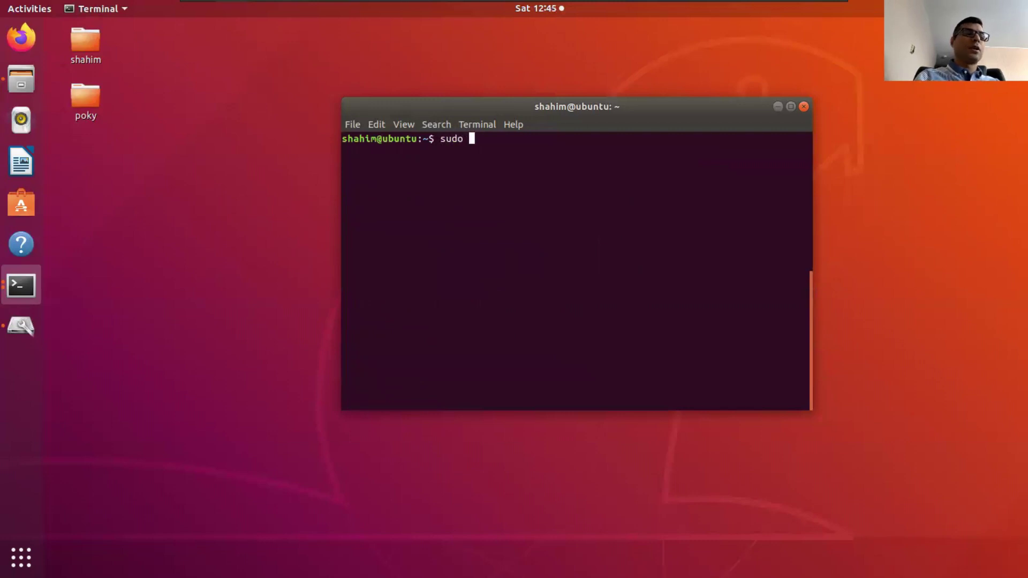
pyautogui.write('fdisk /dev/sdb')
pyautogui.press('Return')
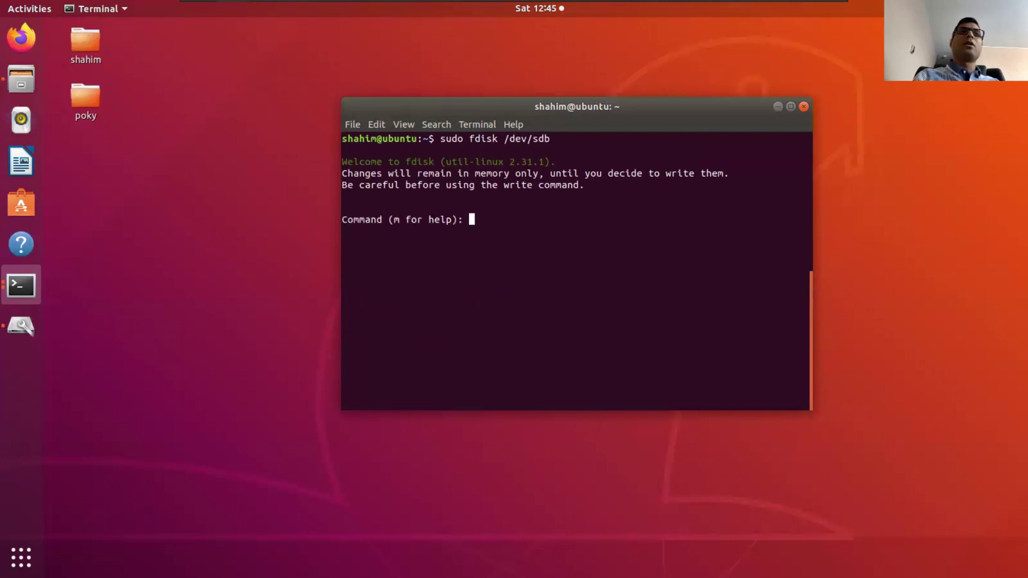
pyautogui.write('p')
pyautogui.press('Return')
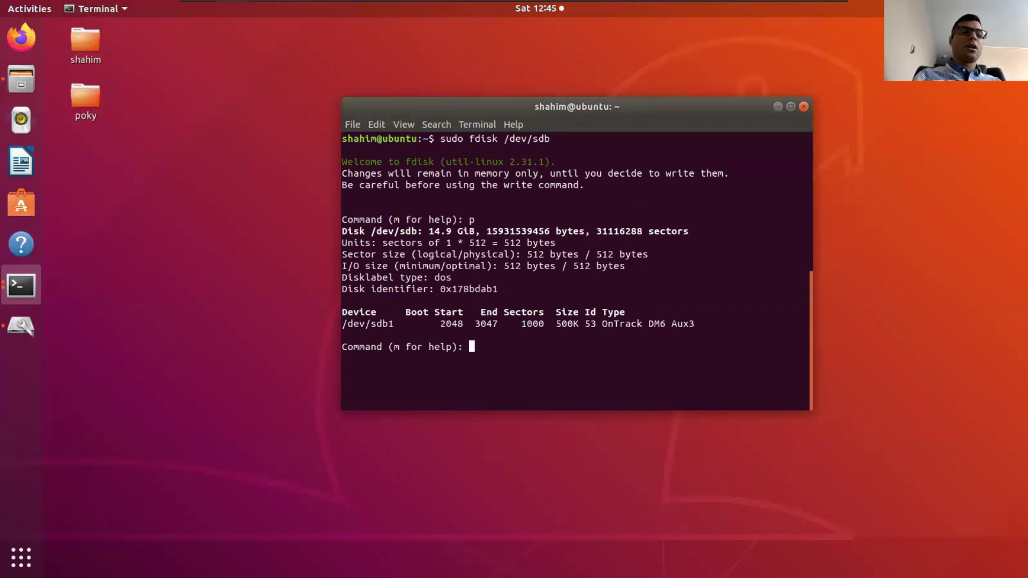
# - Create a new primary partition on /dev/sdb with default number 2, default first sector 4096 and size +10M
pyautogui.write('n')
pyautogui.press('Return')
pyautogui.write('p')
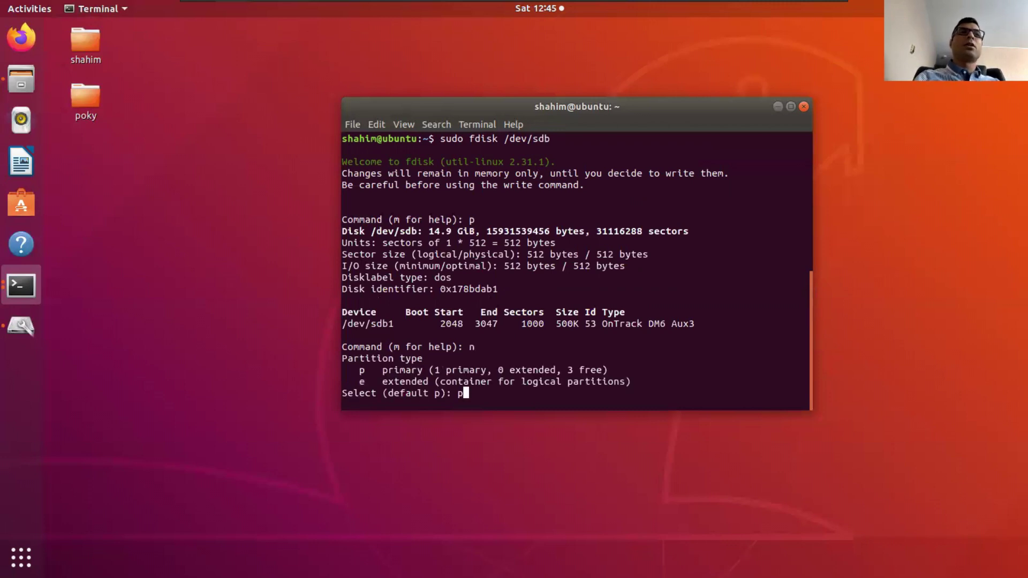
pyautogui.press('Return')
pyautogui.press('Return')
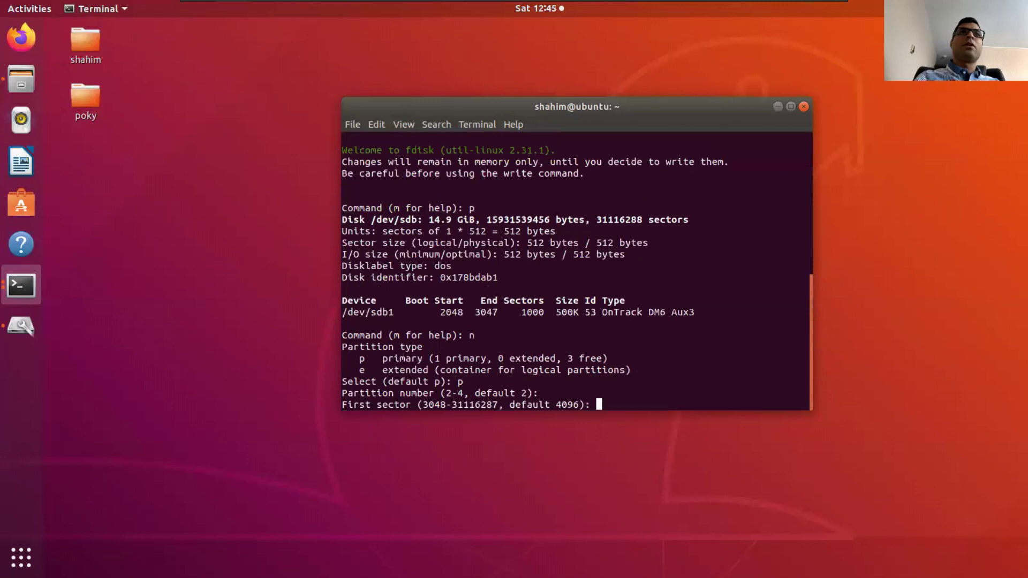
pyautogui.press('Return')
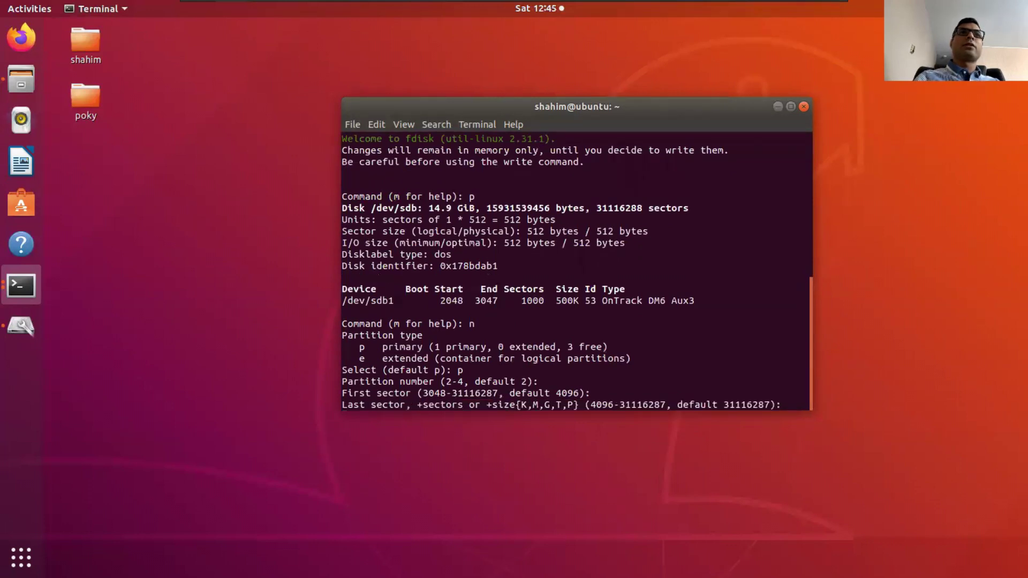
pyautogui.write('+10')
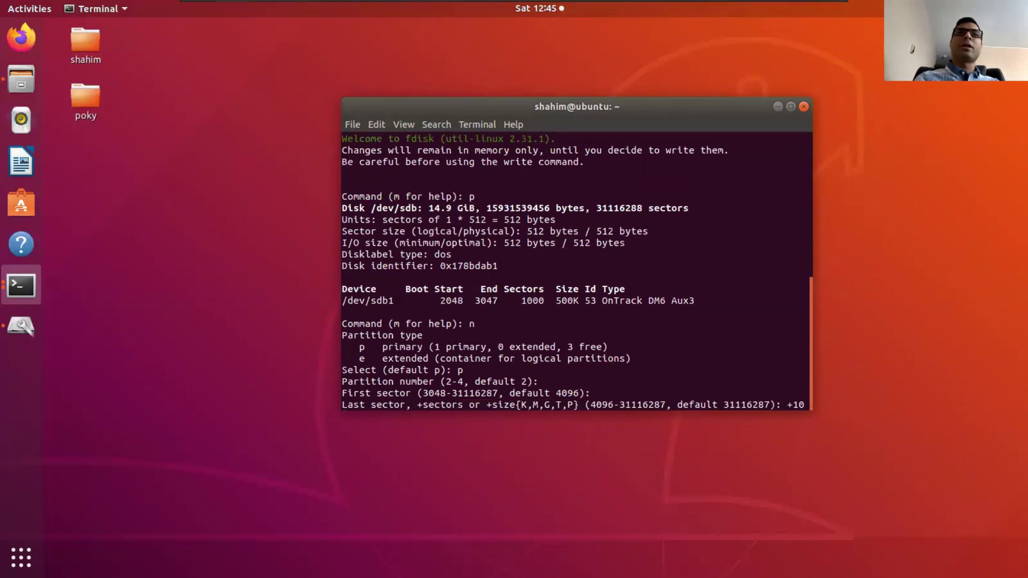
pyautogui.write('M')
pyautogui.press('Return')
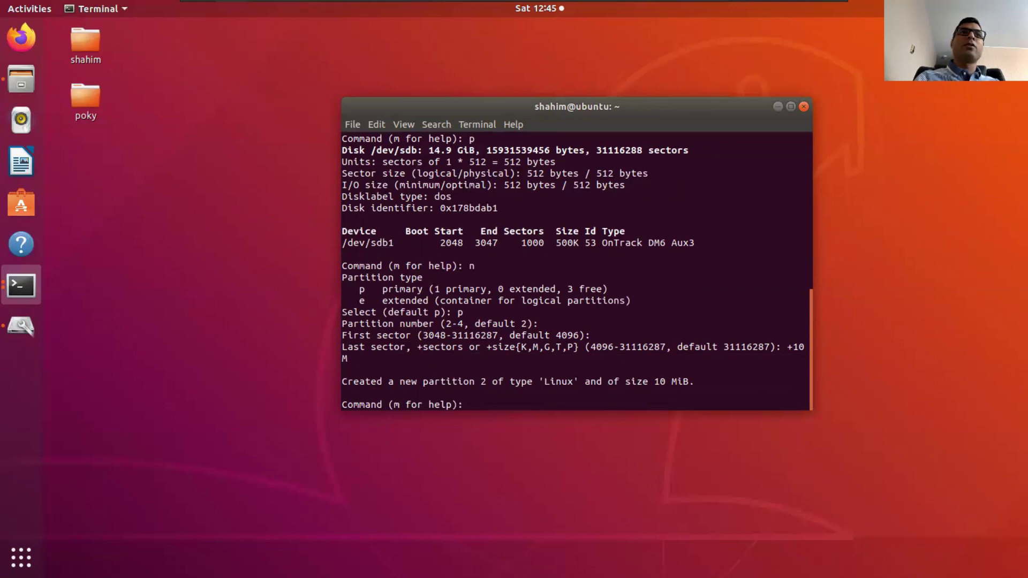
# - List fdisk's known partition type codes and look through the FAT entries
pyautogui.write('l')
pyautogui.press('Return')
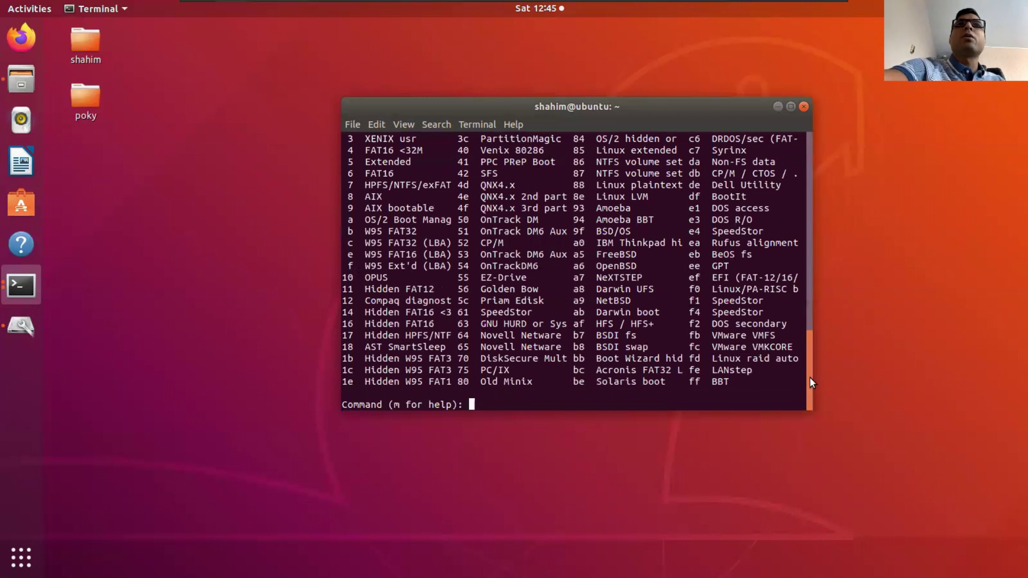
pyautogui.moveTo(810, 377)
pyautogui.mouseDown()
pyautogui.moveTo(802, 328)
pyautogui.moveTo(814, 371)
pyautogui.mouseUp()
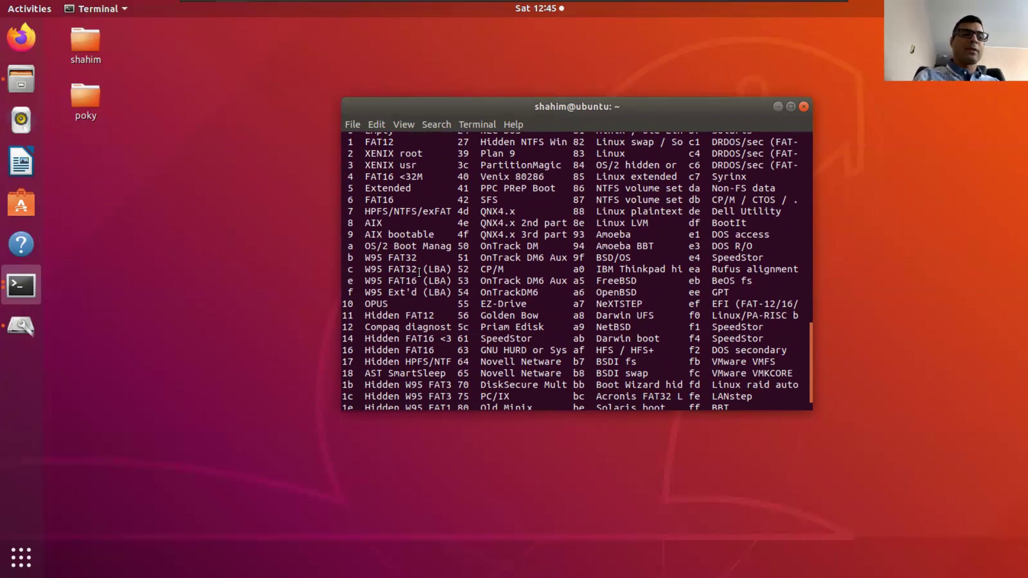
# - Change partition 2's type to hex code c, W95 FAT32 (LBA), and write the partition table to the SD card
pyautogui.scroll(-1, 419, 272)
pyautogui.write('t')
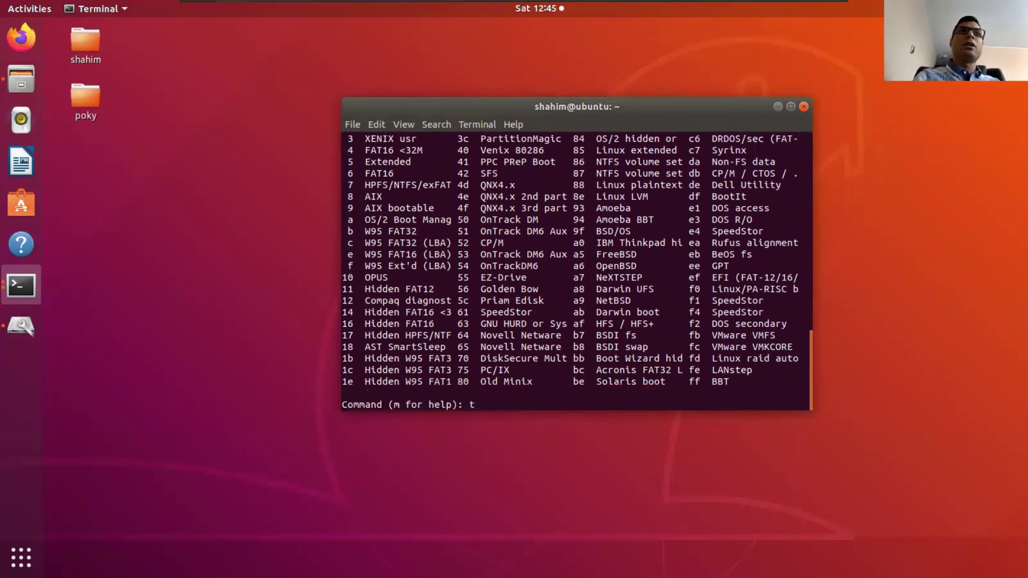
pyautogui.press('Return')
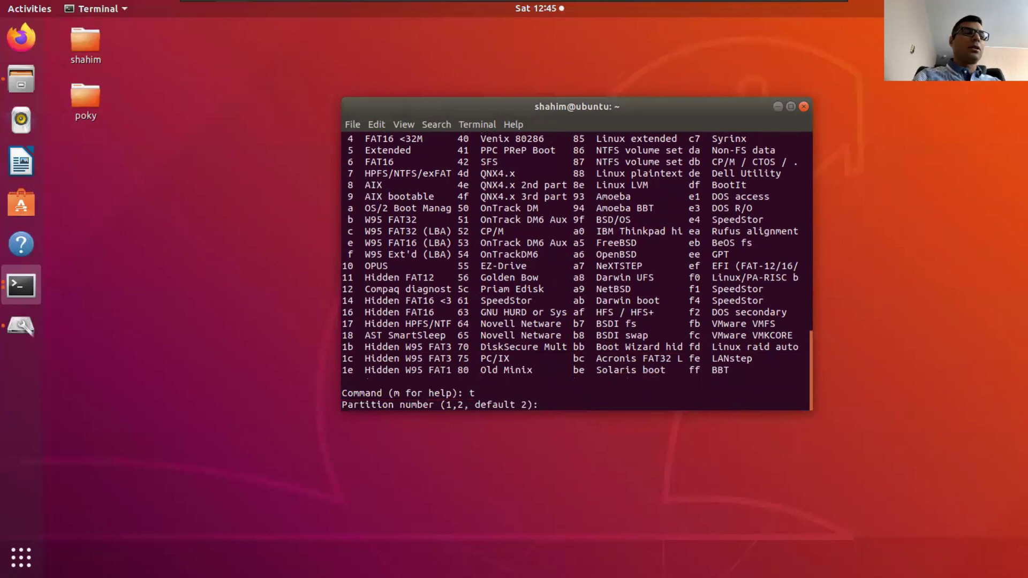
pyautogui.write('2')
pyautogui.press('Return')
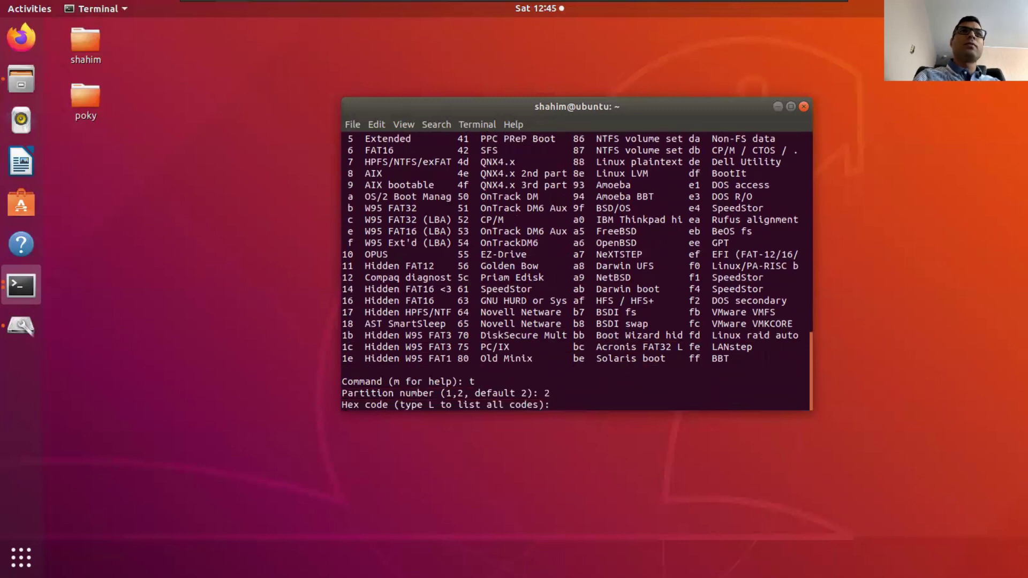
pyautogui.write('0x')
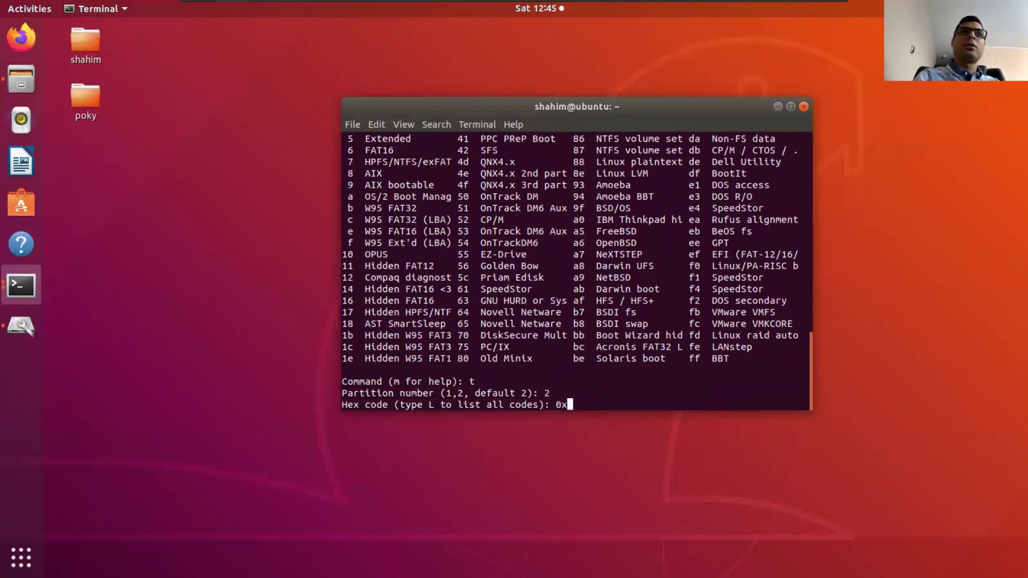
pyautogui.press('BackSpace')
pyautogui.press('BackSpace')
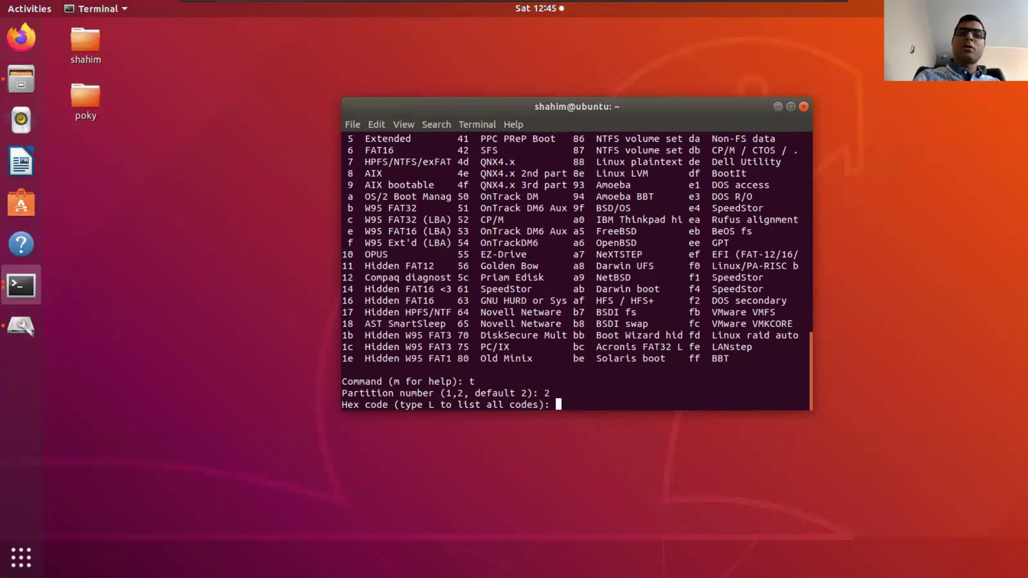
pyautogui.write('c')
pyautogui.press('Return')
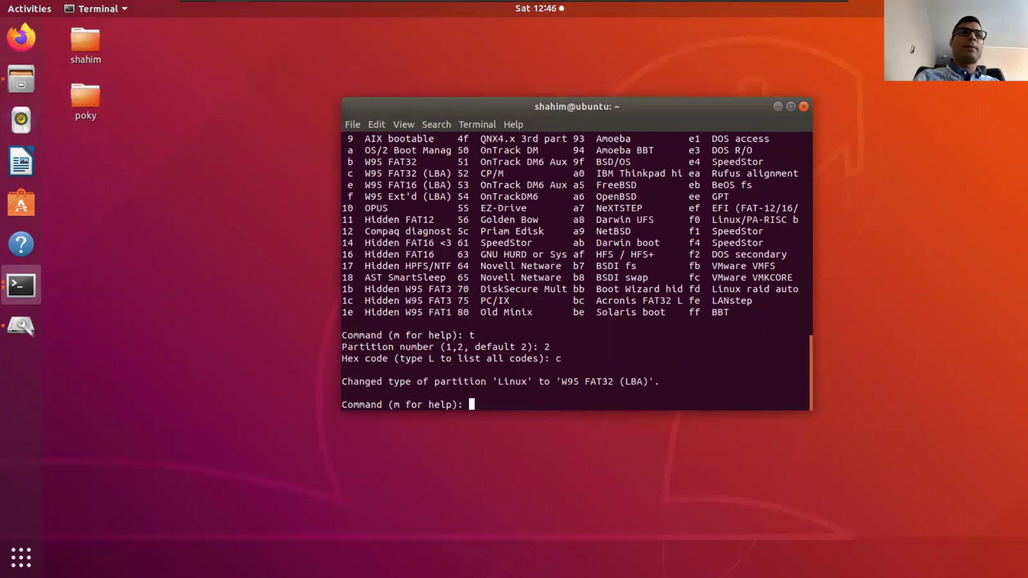
pyautogui.write('w')
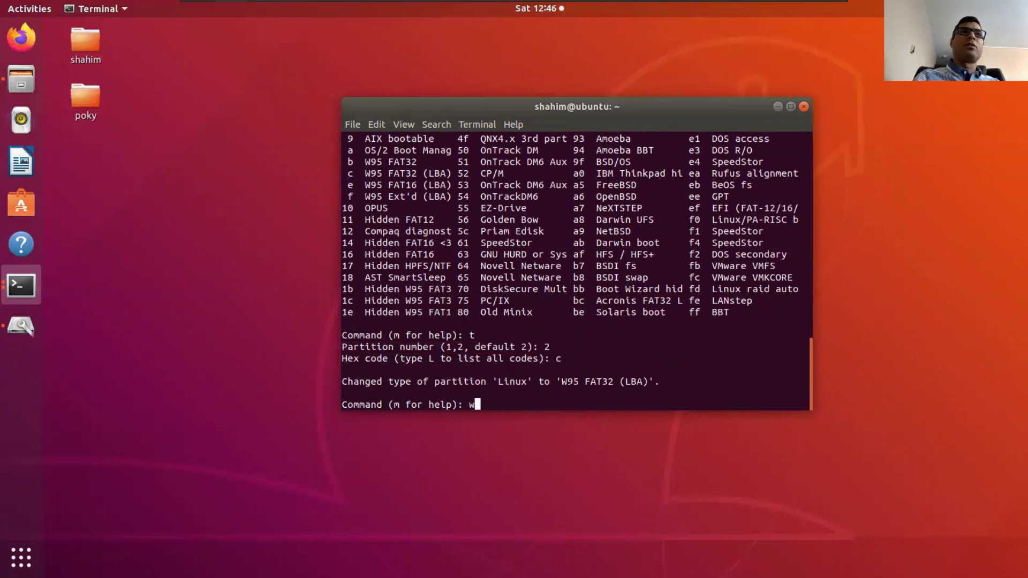
pyautogui.press('Return')
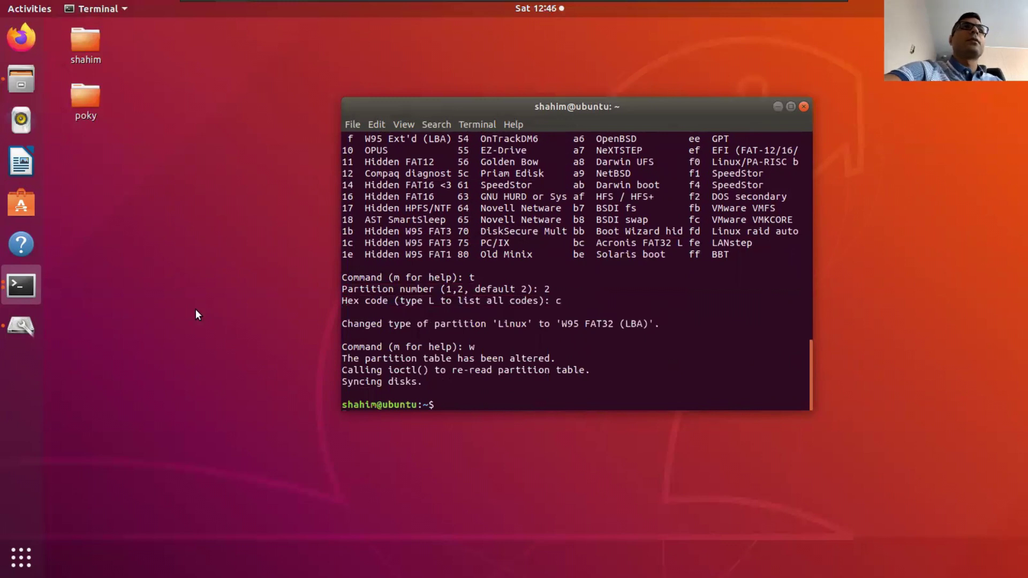
# - Switch to Disks and inspect the details of the 16 GB drive's second partition
pyautogui.click(19, 325)
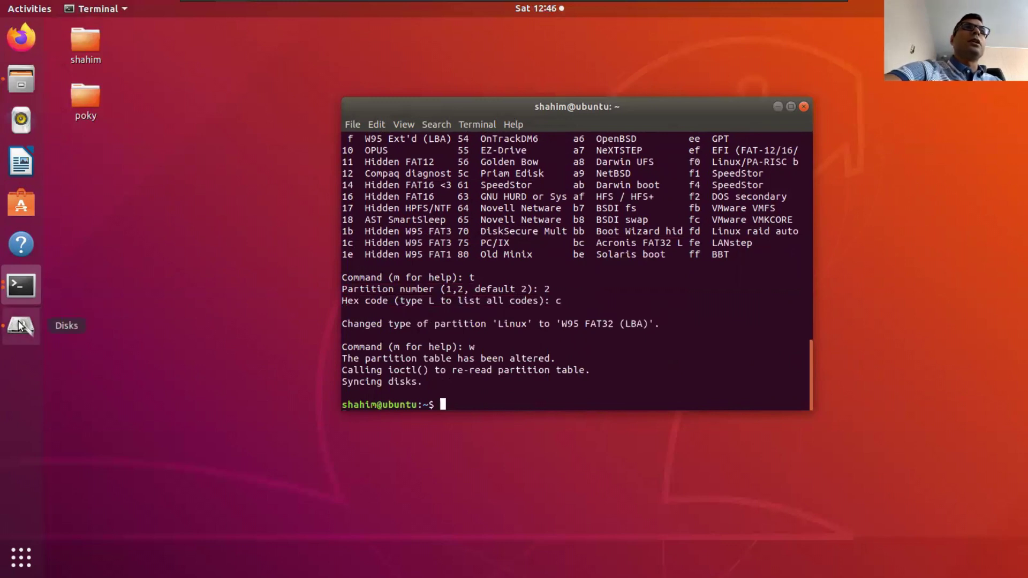
pyautogui.click(504, 217)
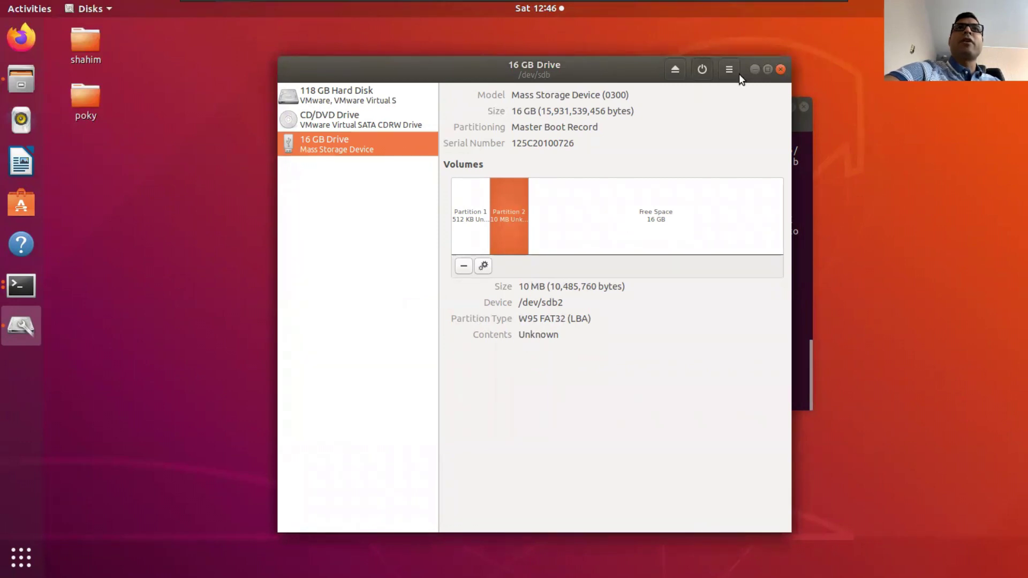
pyautogui.click(754, 70)
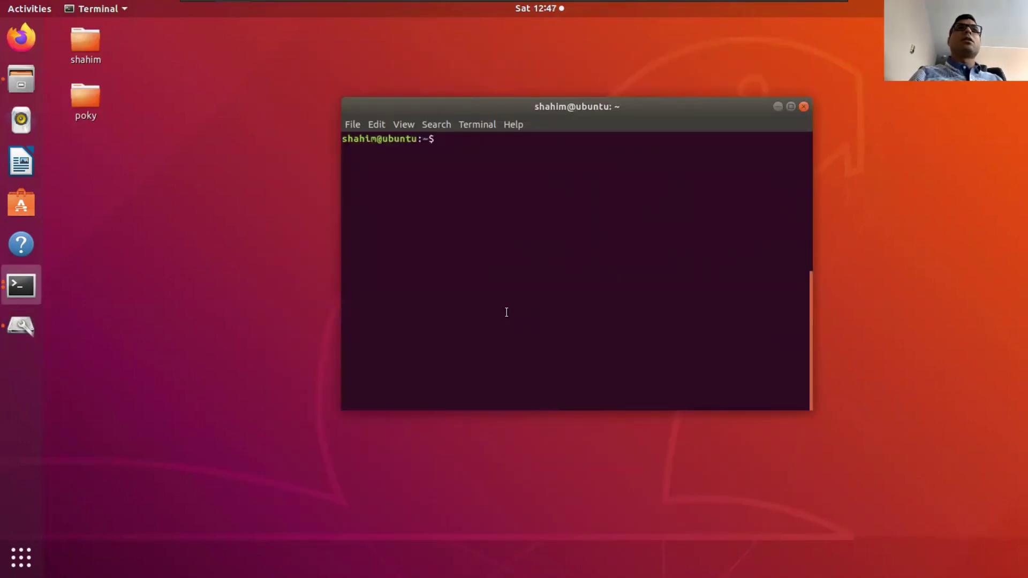
# - Format the second partition with a FAT file system by running sudo mkfs.fat /dev/sdb2 in the terminal
pyautogui.write('sudo mkfs.')
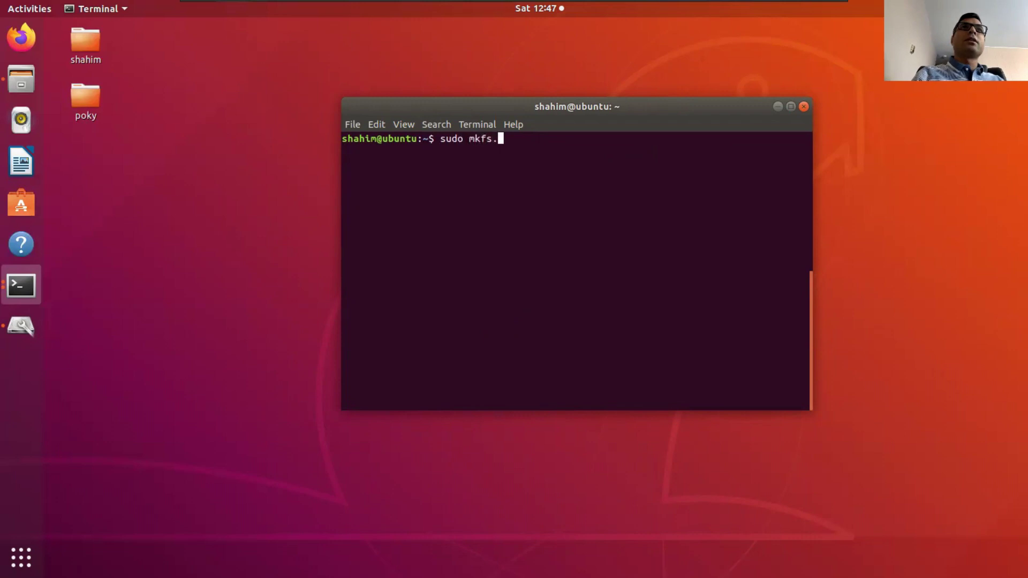
pyautogui.write('fat /')
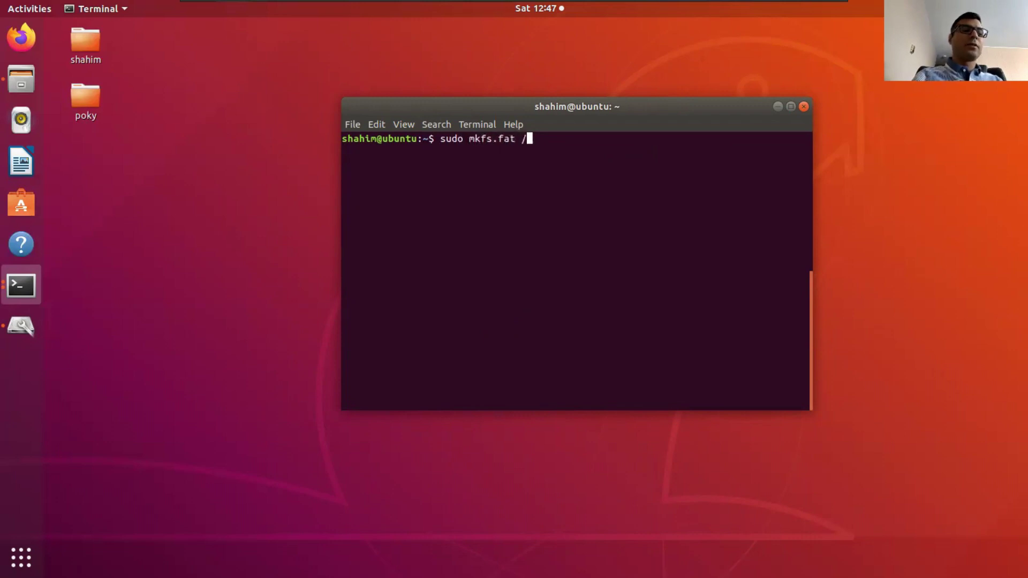
pyautogui.write('dev/')
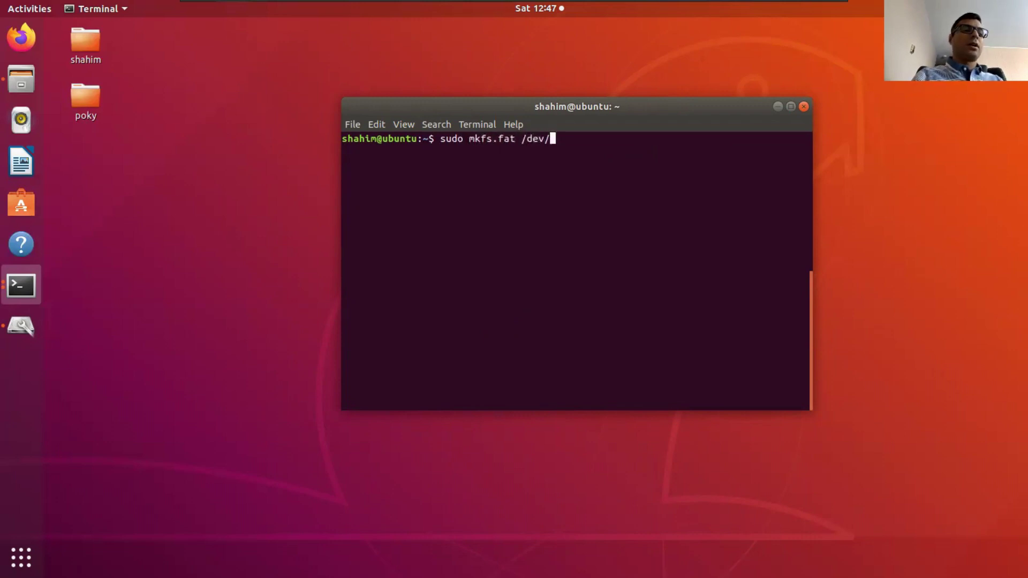
pyautogui.write('sdb2')
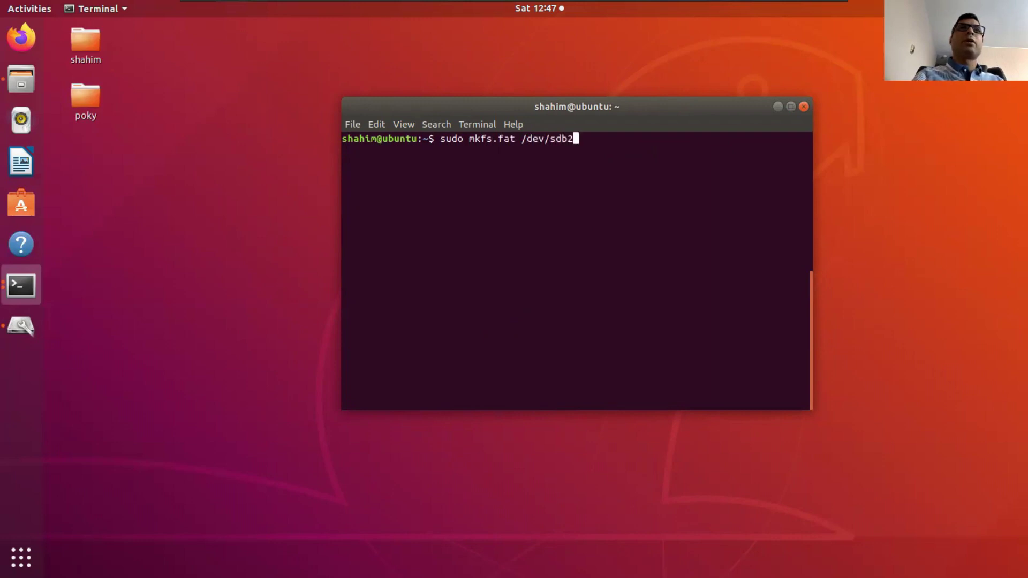
pyautogui.press('Return')
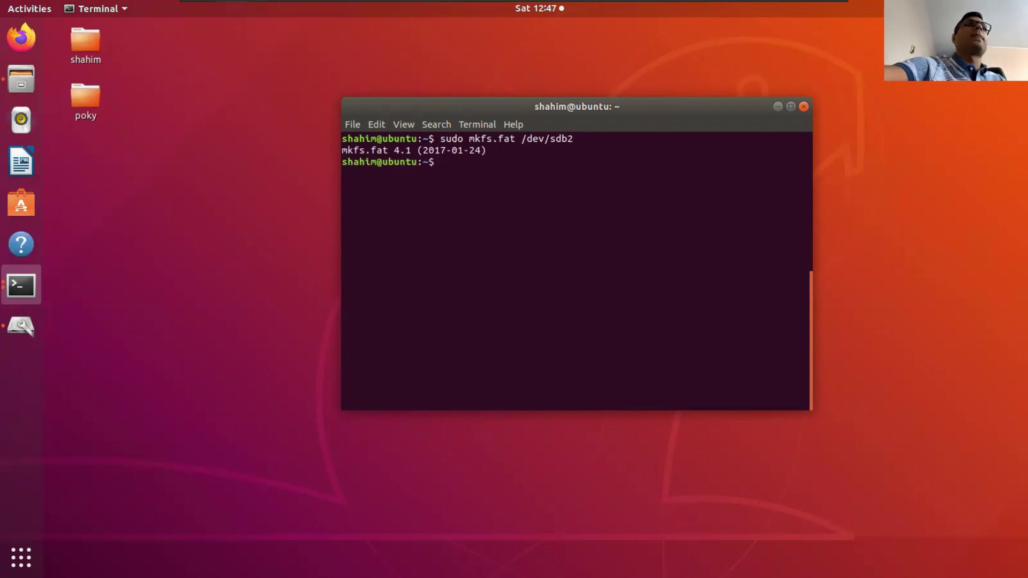
# - Check the formatted /dev/sdb2 partition in Disks by mounting it and unmounting it again
pyautogui.click(21, 325)
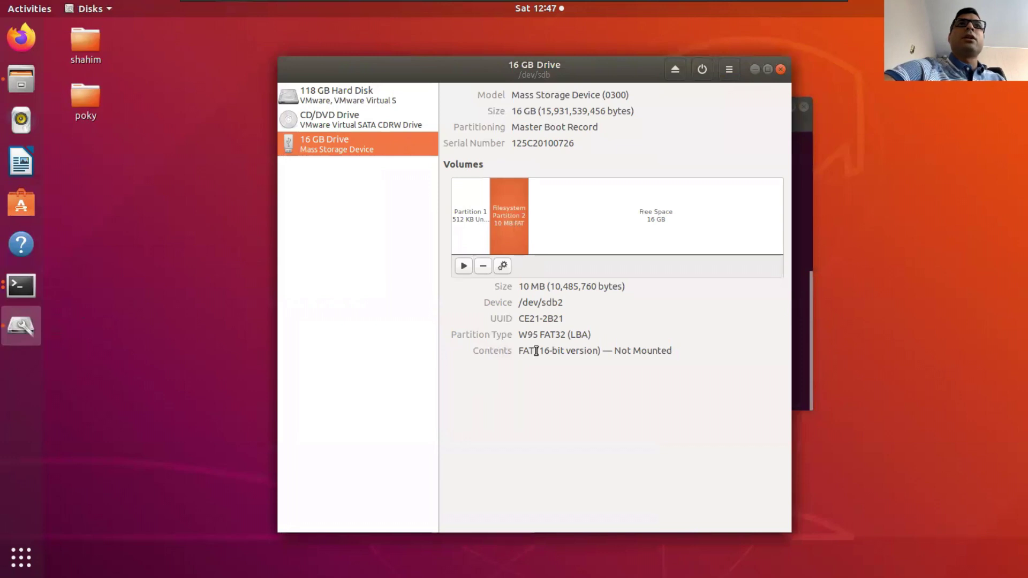
pyautogui.click(462, 266)
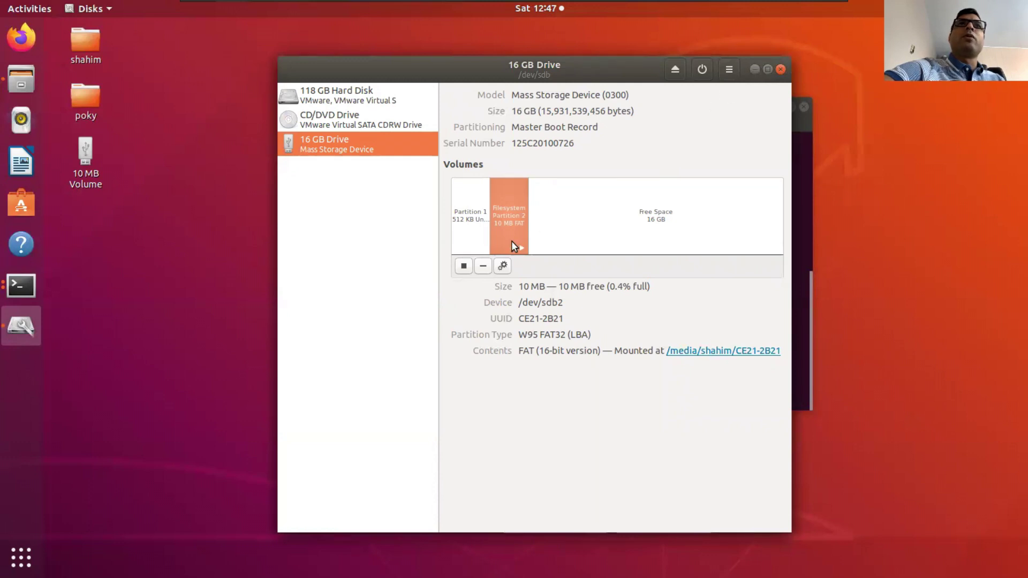
pyautogui.click(466, 266)
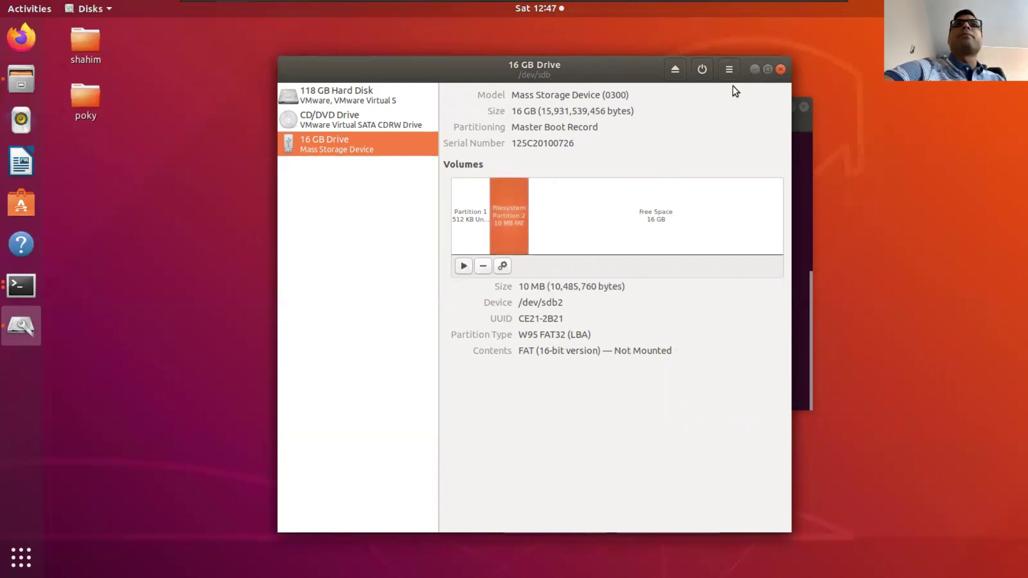
pyautogui.click(754, 70)
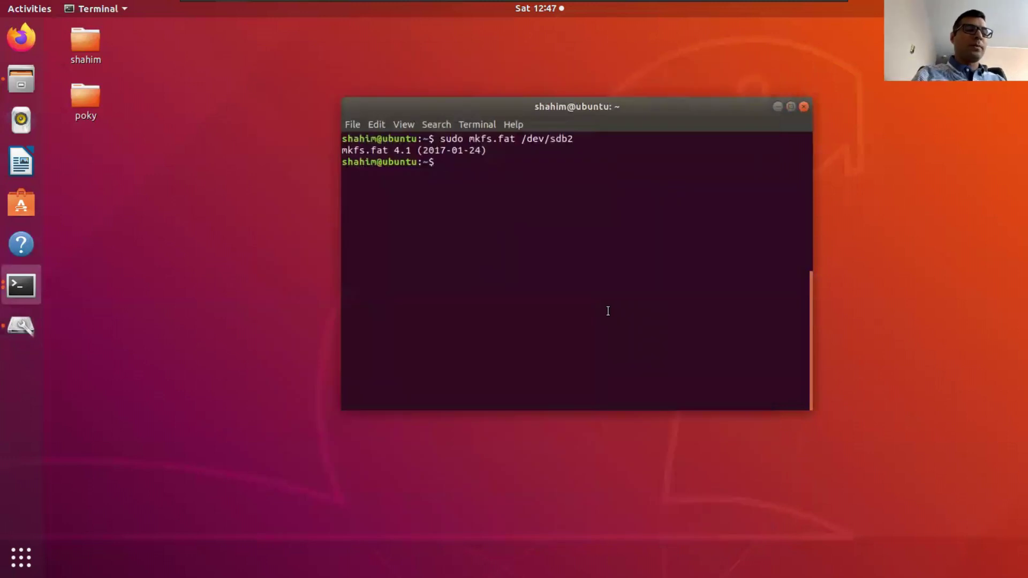
# - Label the FAT partition BOOT by running sudo fatlabel /dev/sdb2 BOOT in the terminal
pyautogui.write('sudo ')
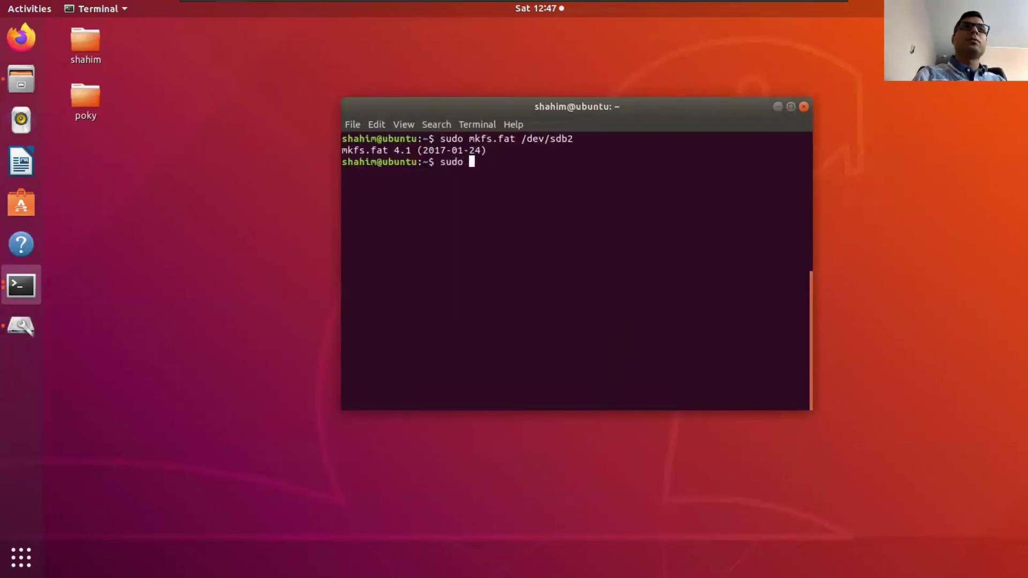
pyautogui.write('fat')
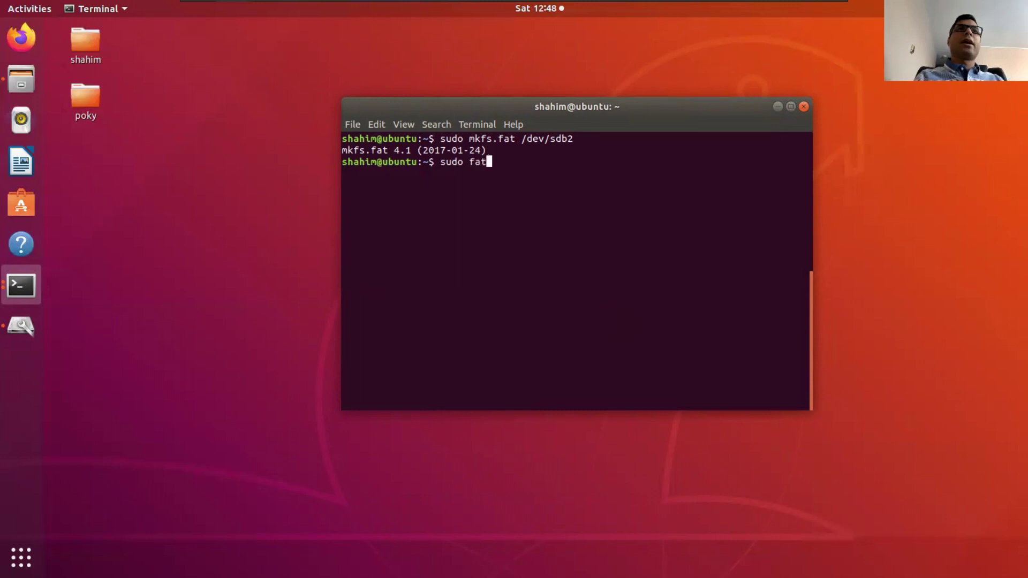
pyautogui.write('label ')
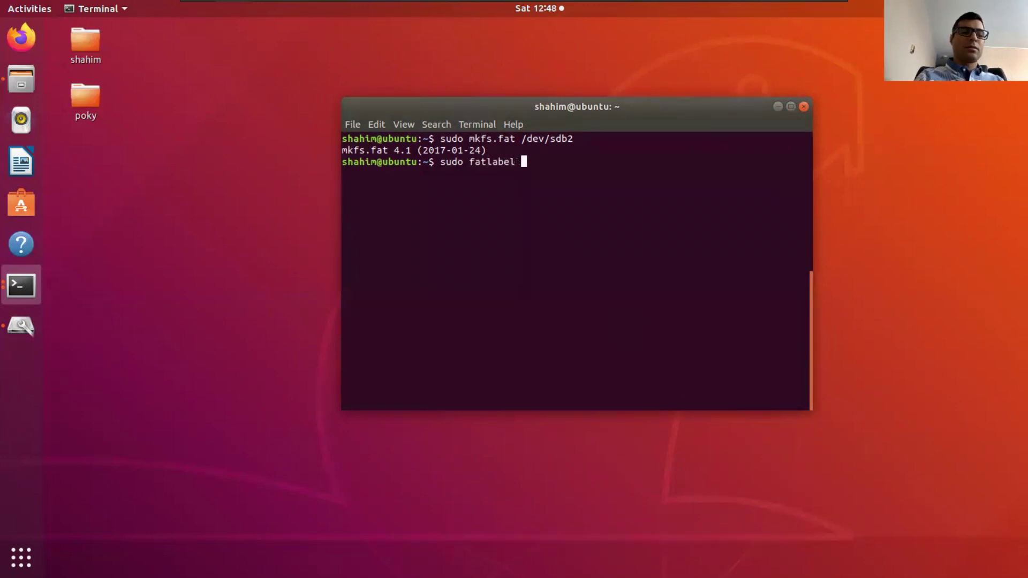
pyautogui.write('/dev')
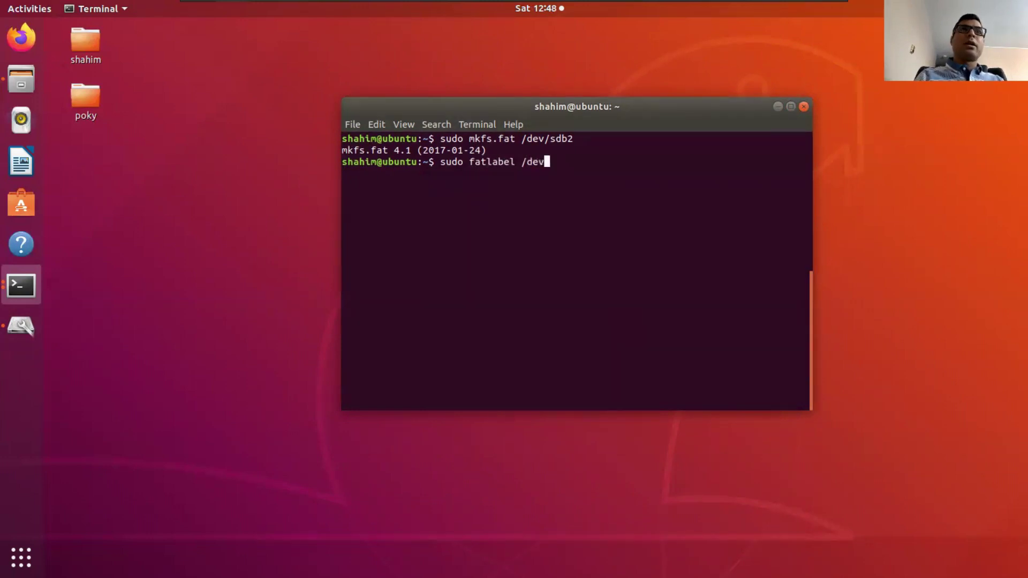
pyautogui.write('/sdb')
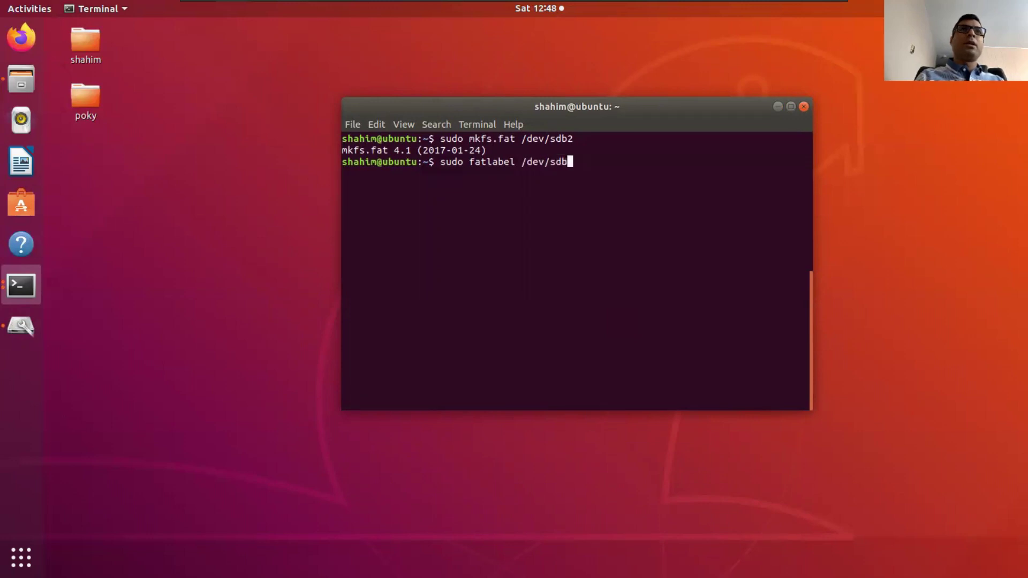
pyautogui.write('2 BOOT')
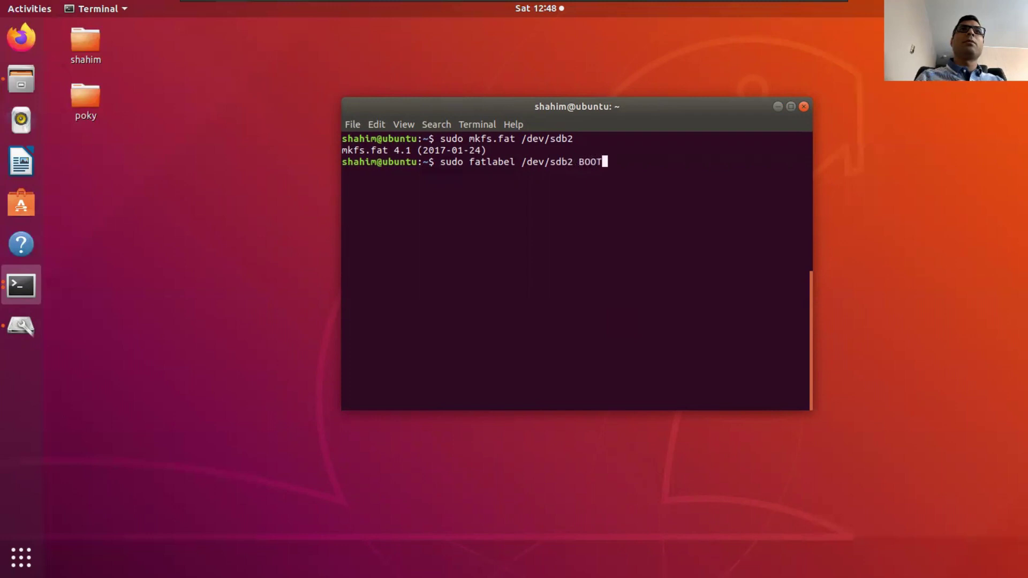
pyautogui.press('Return')
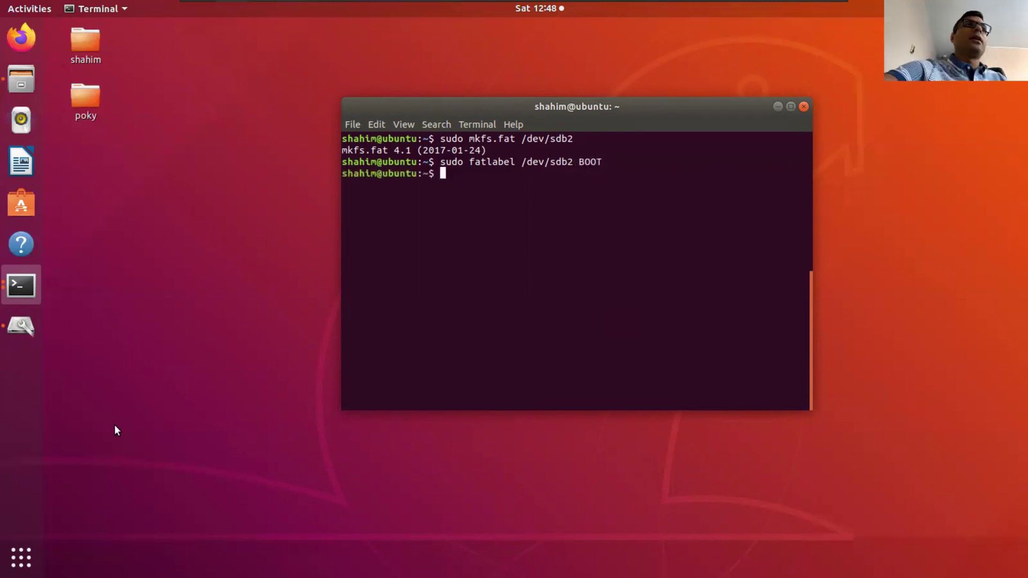
# - Switch to Disks, mount the BOOT partition and copy its mount point path
pyautogui.click(22, 326)
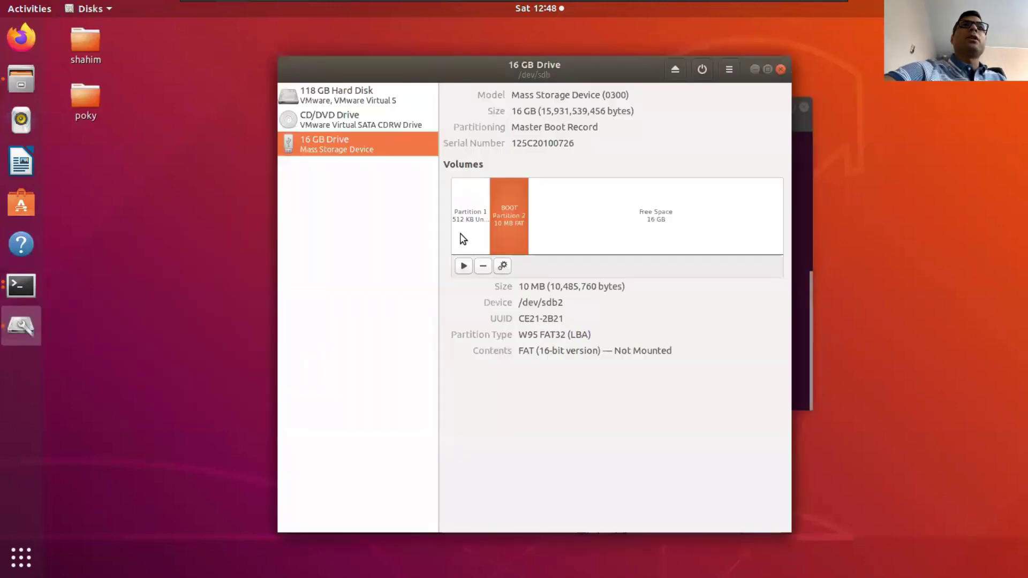
pyautogui.click(463, 268)
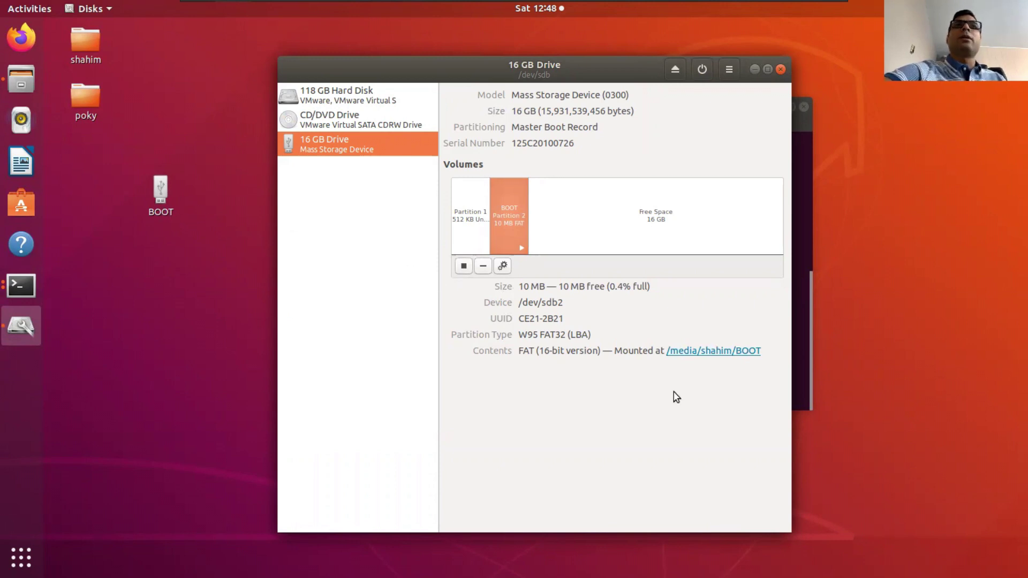
pyautogui.moveTo(763, 351); pyautogui.dragTo(666, 354)
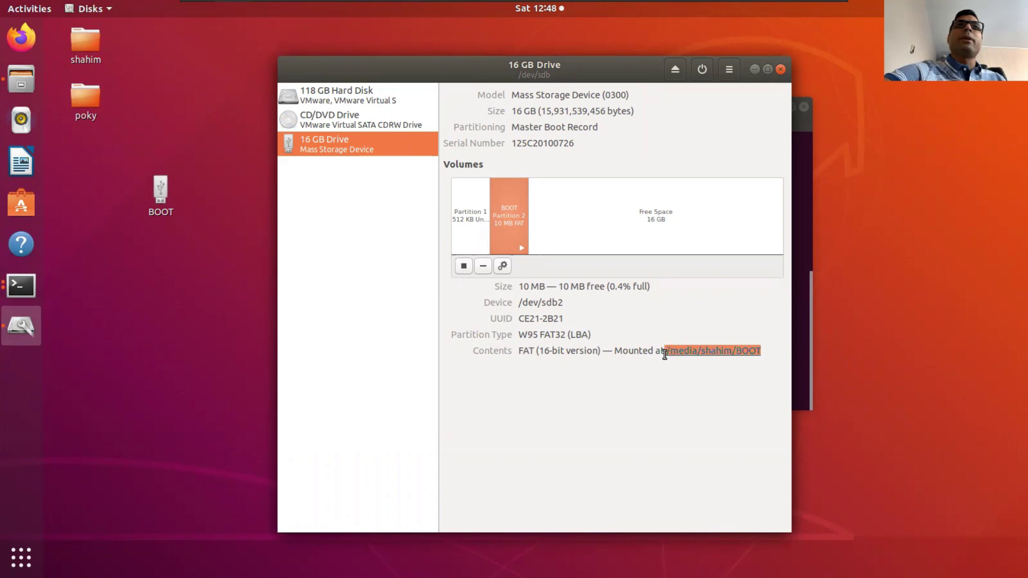
pyautogui.rightClick(679, 352)
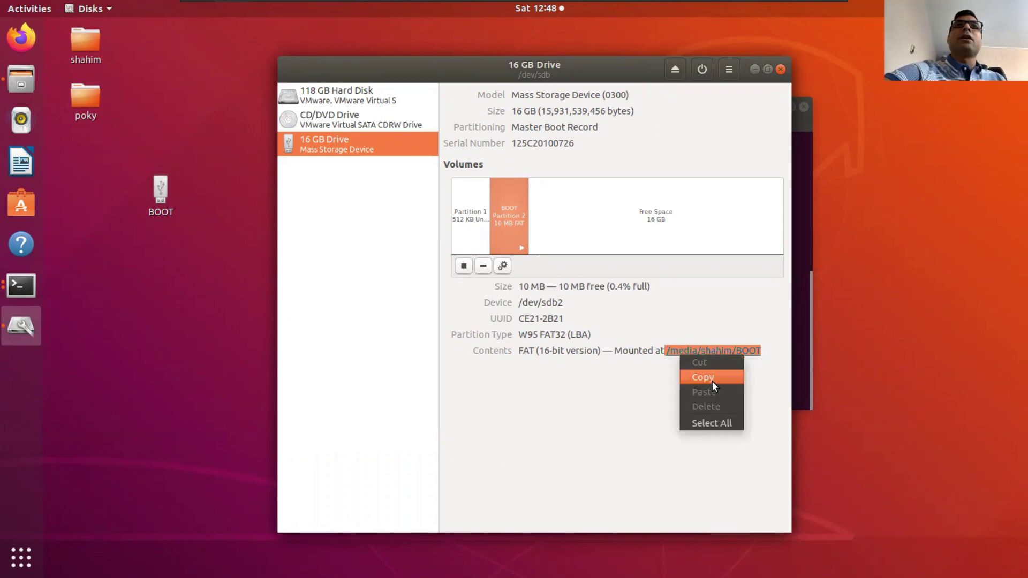
pyautogui.click(711, 381)
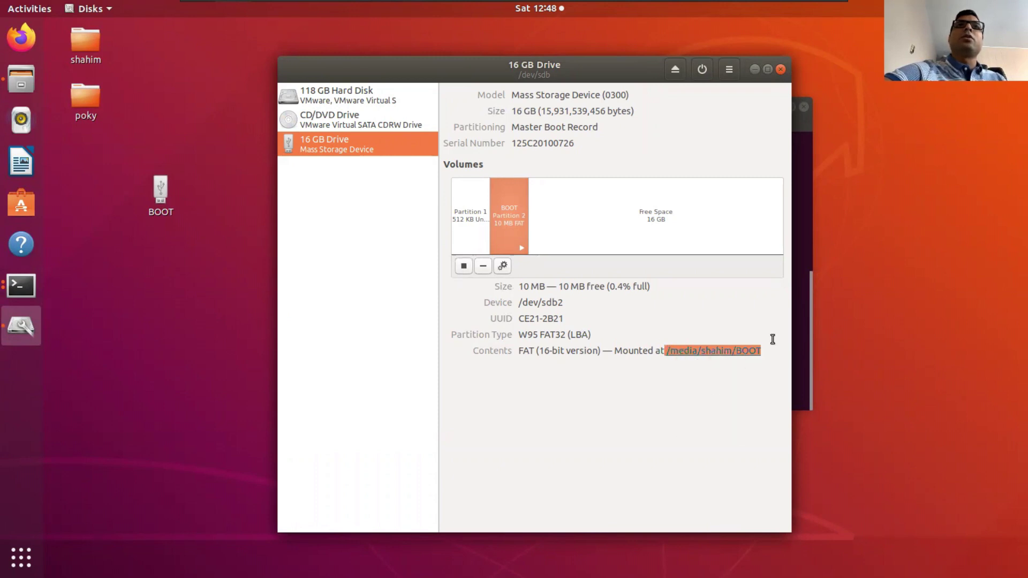
# - In the terminal opened in the imx233-olinuxino-micro images directory, copy uImage to the mounted BOOT partition with cp, using the copied mount path
pyautogui.click(753, 69)
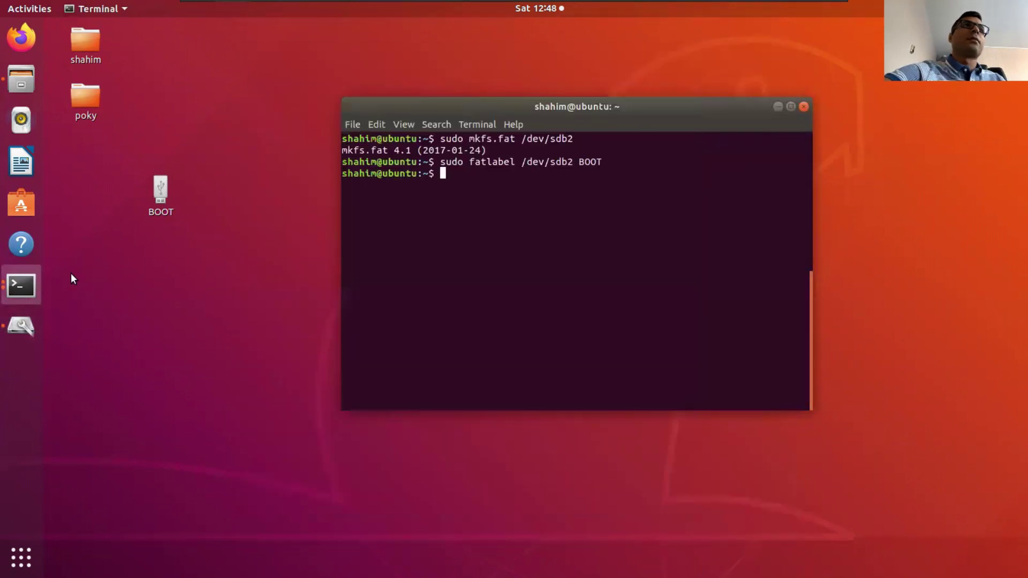
pyautogui.click(30, 280)
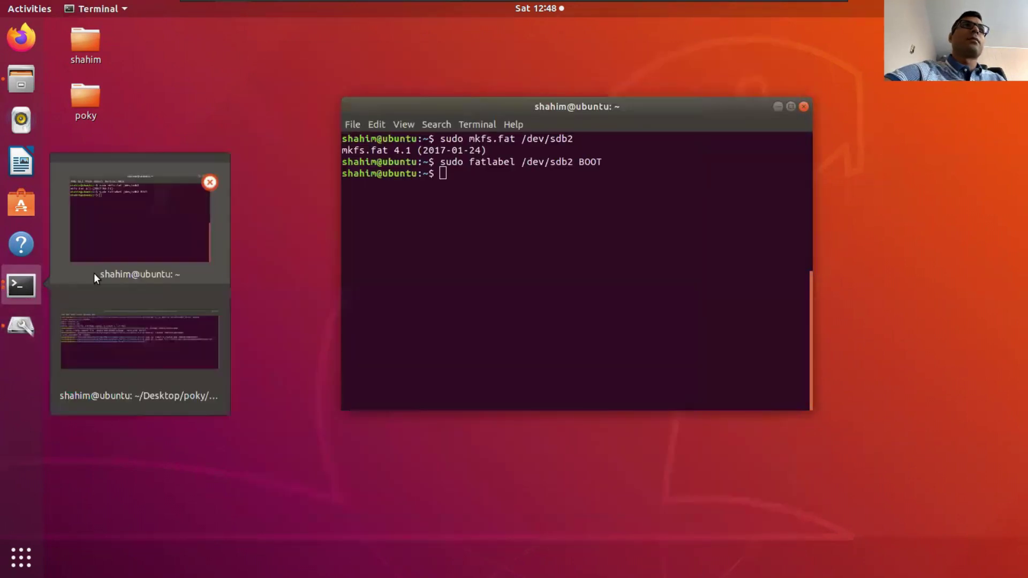
pyautogui.click(114, 339)
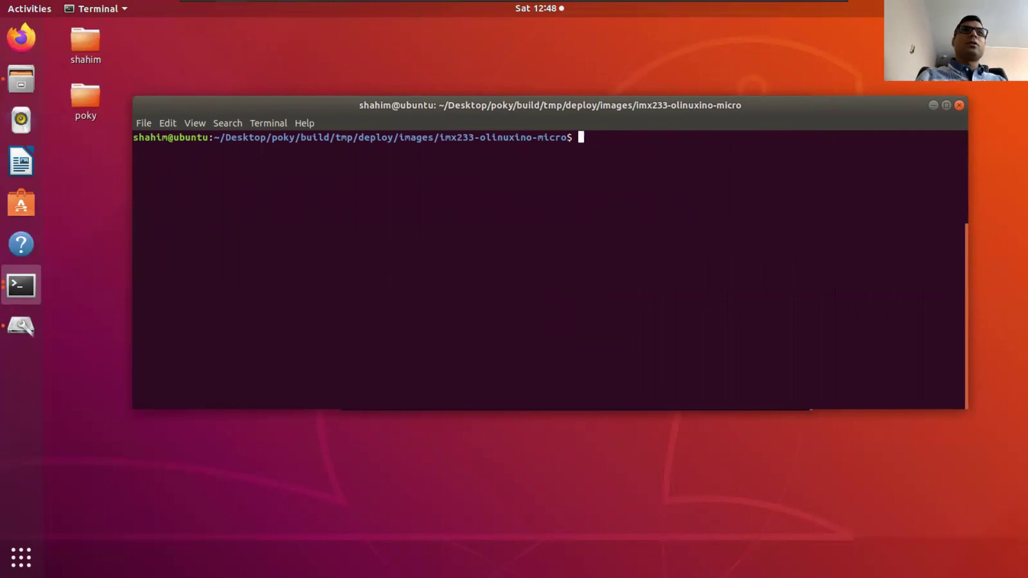
pyautogui.write('cp ./')
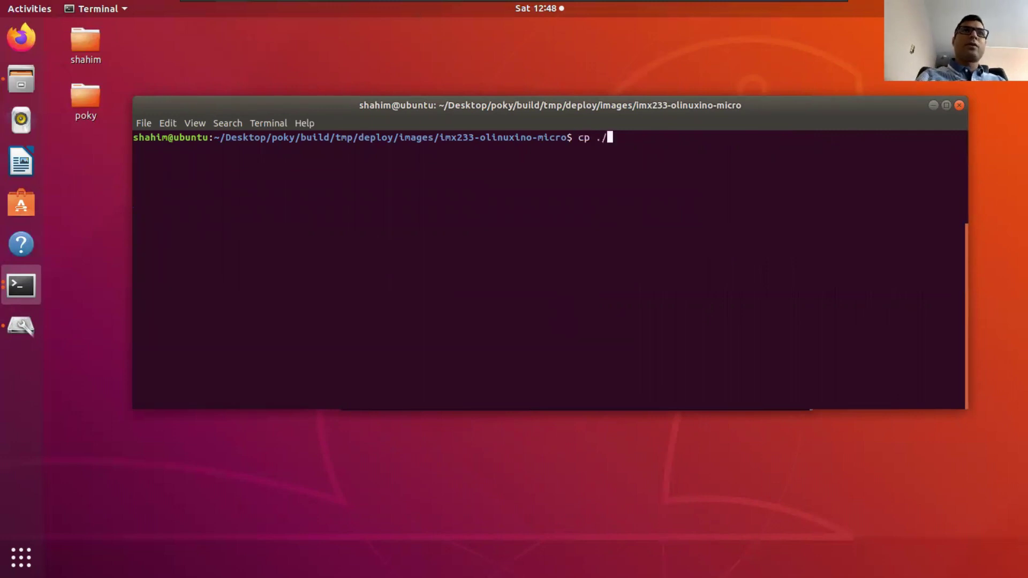
pyautogui.write('uIm')
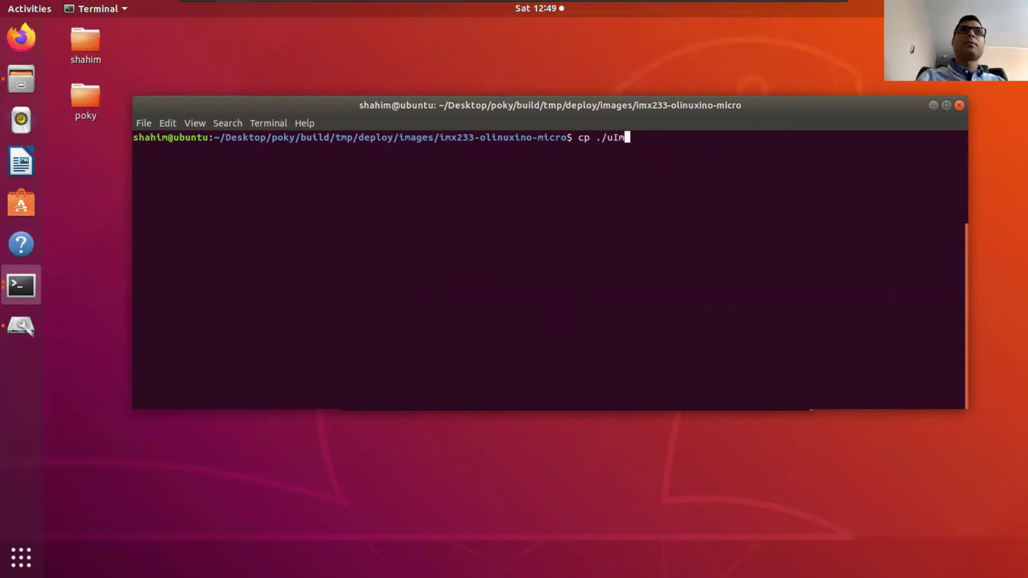
pyautogui.press('Tab')
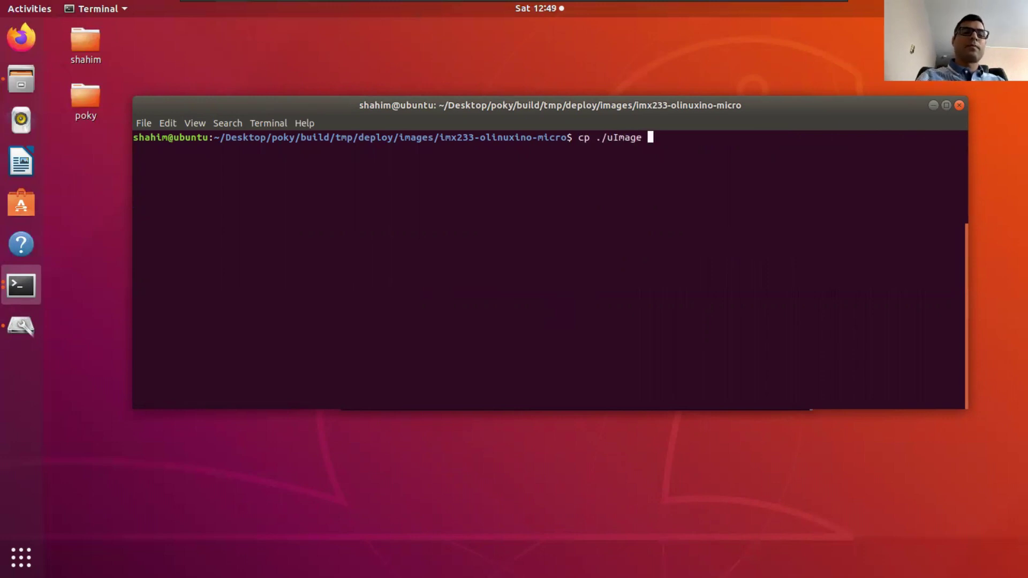
pyautogui.hotkey('ctrl', 'shift', 'v')
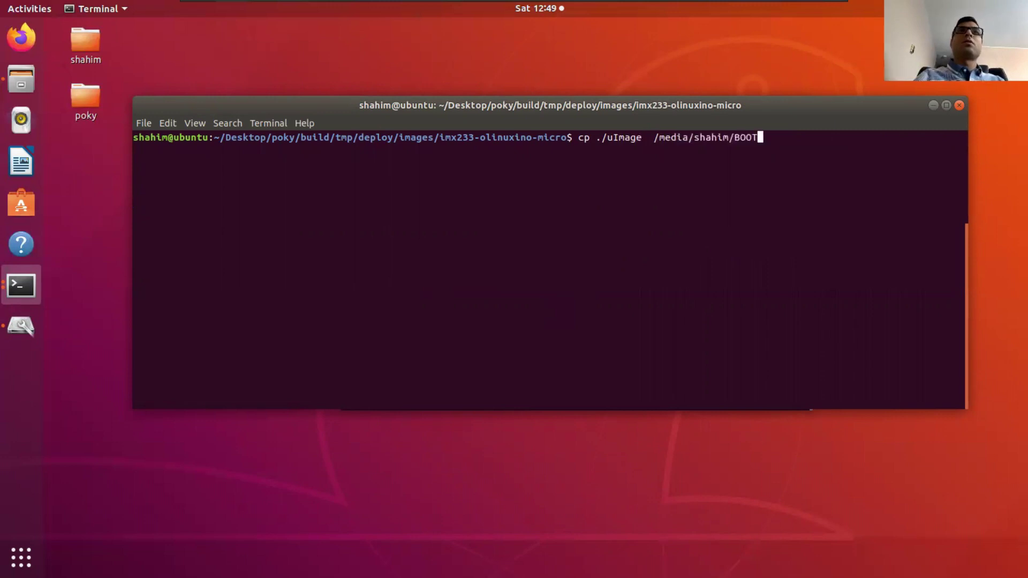
pyautogui.press('Left')
pyautogui.press('Left')
pyautogui.press('Left')
pyautogui.press('Left')
pyautogui.press('Left')
pyautogui.press('Left')
pyautogui.press('Left')
pyautogui.press('Left')
pyautogui.press('Left')
pyautogui.press('Left')
pyautogui.press('Left')
pyautogui.press('Left')
pyautogui.press('Left')
pyautogui.press('Left')
pyautogui.press('Left')
pyautogui.press('Left')
pyautogui.press('Left')
pyautogui.press('Left')
pyautogui.press('BackSpace')
pyautogui.press('Return')
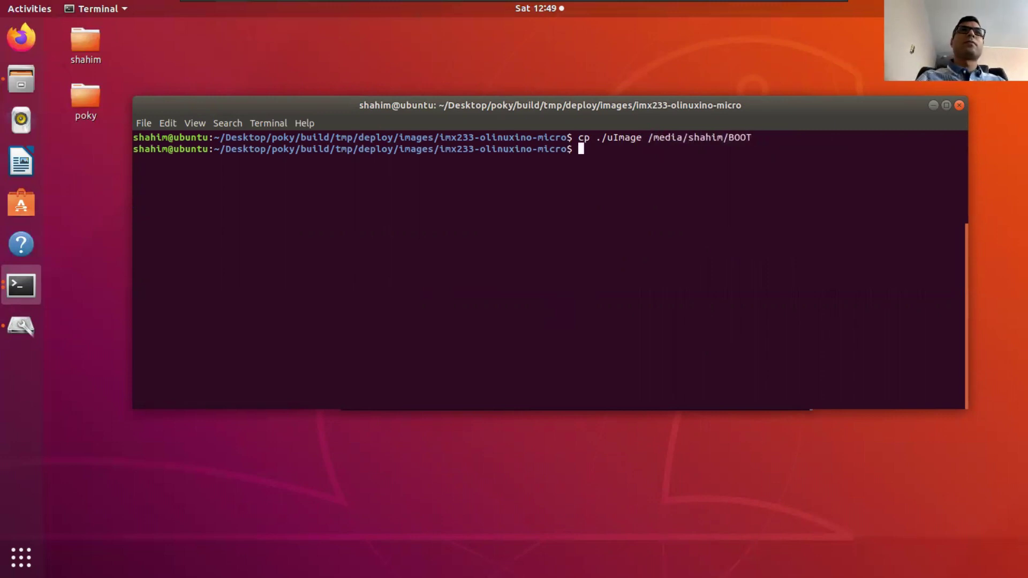
# - Reuse the copy command to copy imx23-olinuxino.dtb to the BOOT partition, checking the device tree's file name in Files
pyautogui.press('Up')
pyautogui.press('Left')
pyautogui.press('Left')
pyautogui.press('Left')
pyautogui.press('Left')
pyautogui.press('Left')
pyautogui.press('Left')
pyautogui.press('Left')
pyautogui.press('Left')
pyautogui.press('Left')
pyautogui.press('Left')
pyautogui.press('Left')
pyautogui.press('Left')
pyautogui.press('Left')
pyautogui.press('Left')
pyautogui.press('Left')
pyautogui.press('Left')
pyautogui.press('Left')
pyautogui.press('Left')
pyautogui.press('Left')
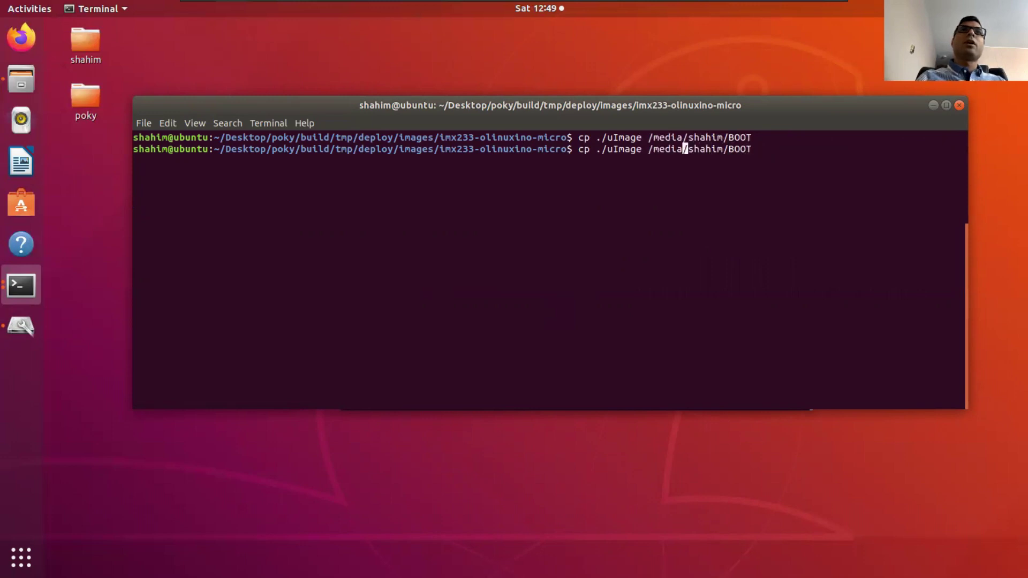
pyautogui.press('BackSpace')
pyautogui.press('BackSpace')
pyautogui.press('BackSpace')
pyautogui.press('BackSpace')
pyautogui.press('BackSpace')
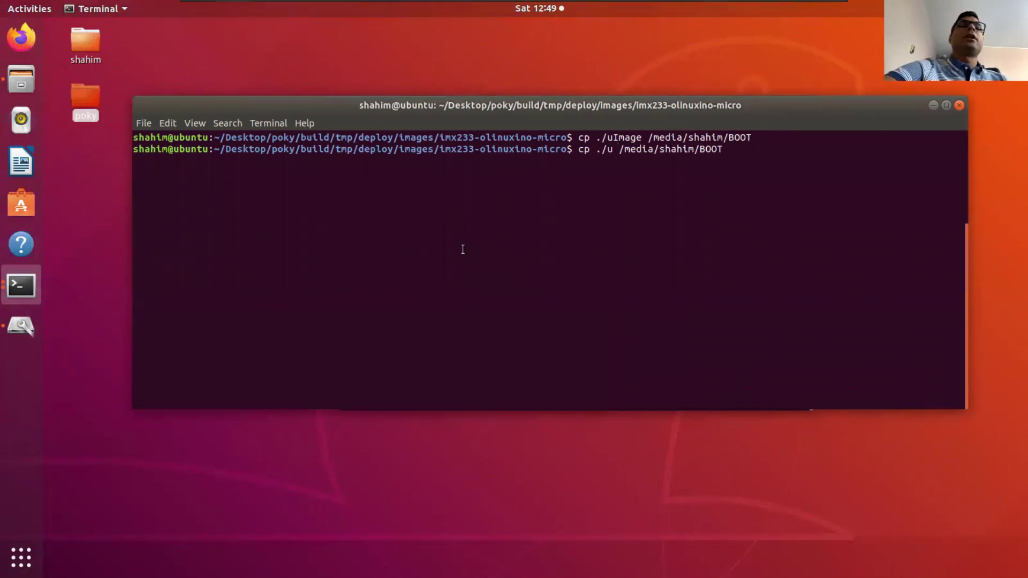
pyautogui.click(26, 89)
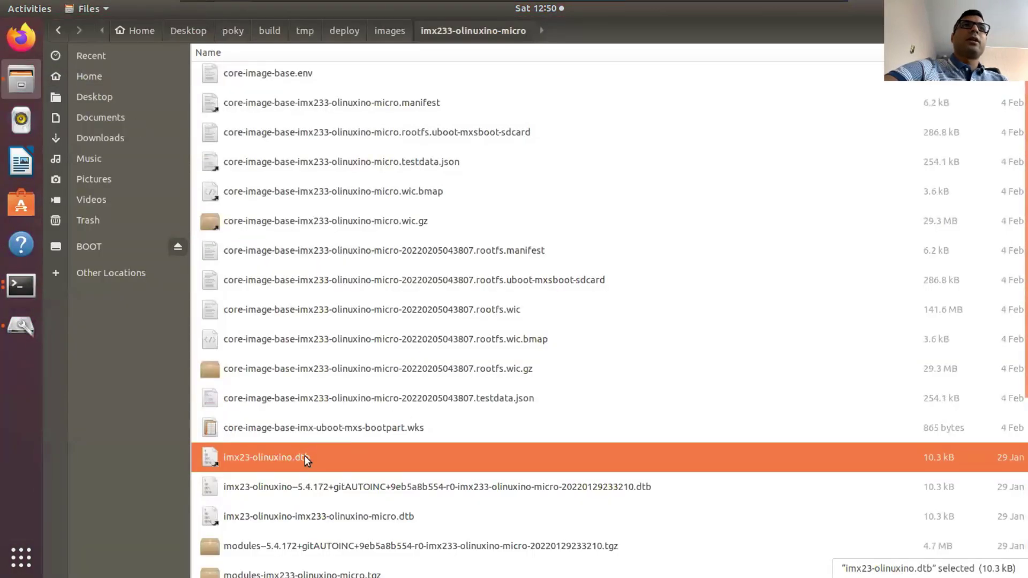
pyautogui.click(26, 286)
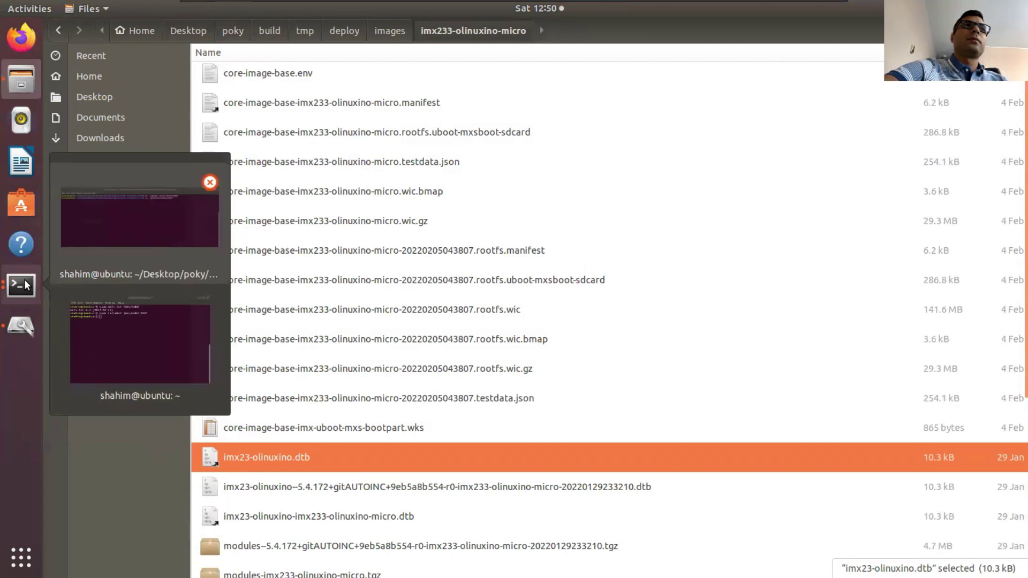
pyautogui.click(103, 340)
pyautogui.click(19, 285)
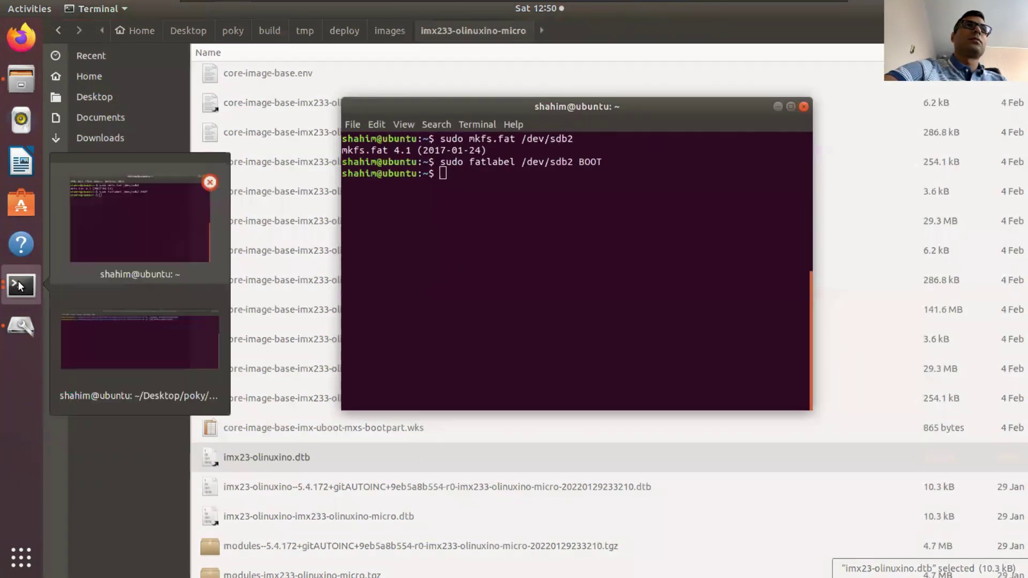
pyautogui.click(780, 106)
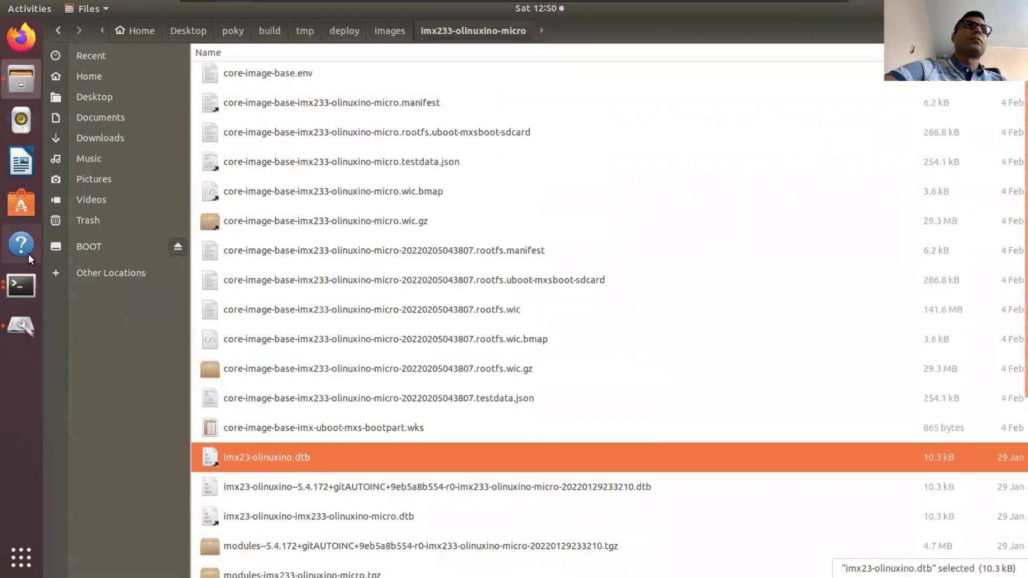
pyautogui.click(19, 296)
pyautogui.click(119, 313)
pyautogui.press('BackSpace')
pyautogui.write('imx')
pyautogui.press('Tab')
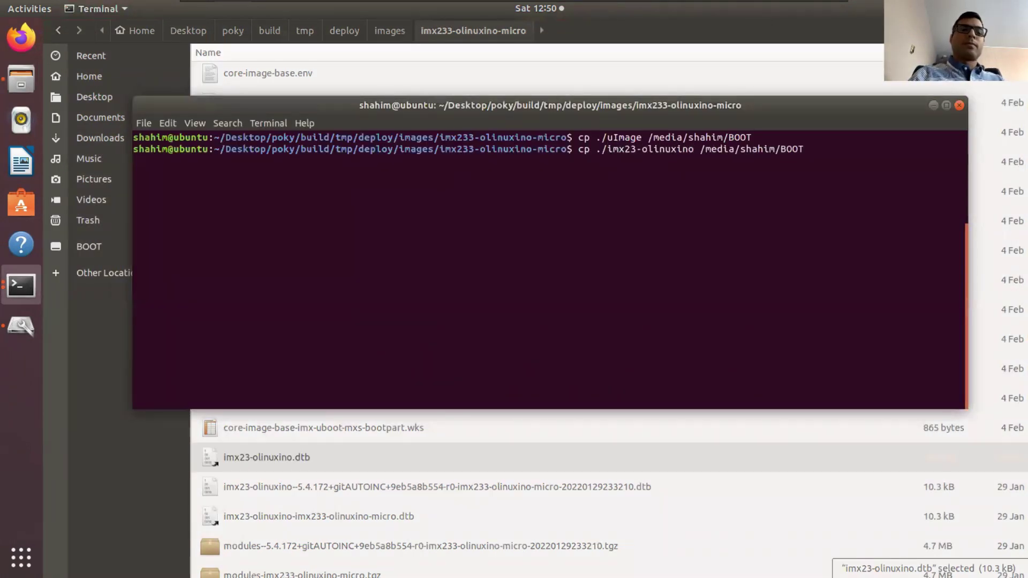
pyautogui.write('.dtb')
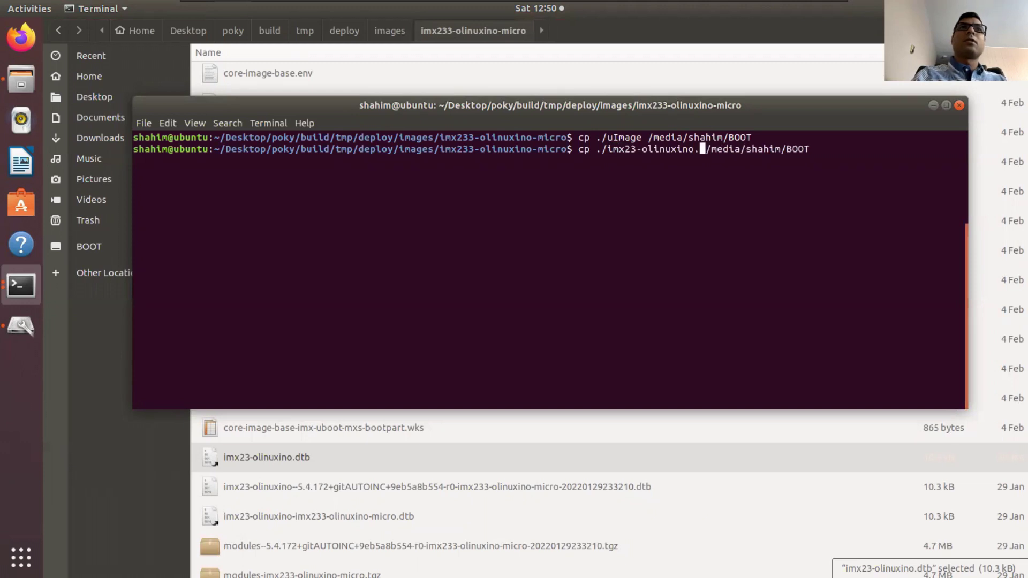
pyautogui.press('Return')
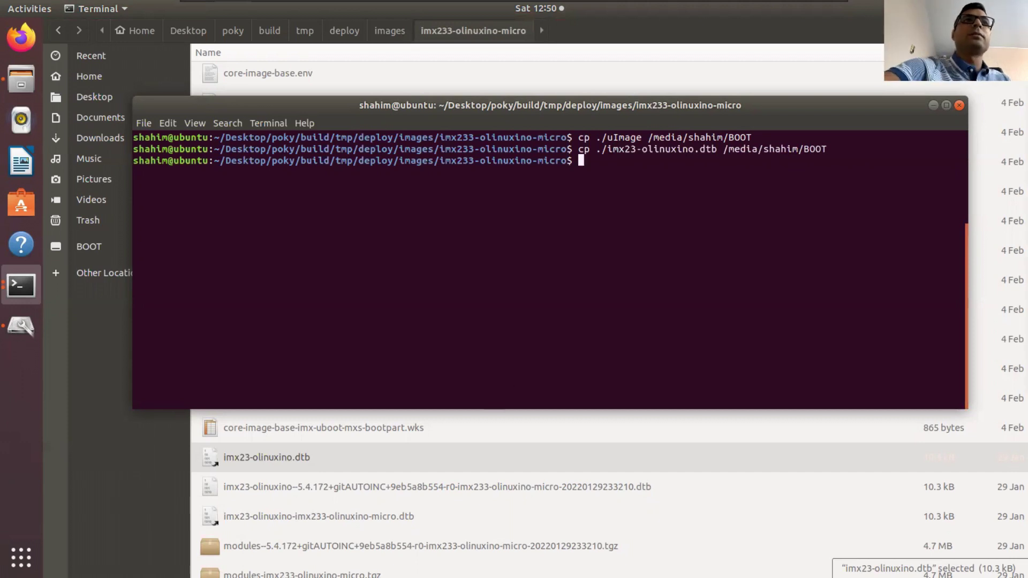
# - Edit the previous copy command to copy u-boot-fslc-initial-env to the BOOT partition as uEnv.txt, and run it
pyautogui.scroll(-5, 394, 475)
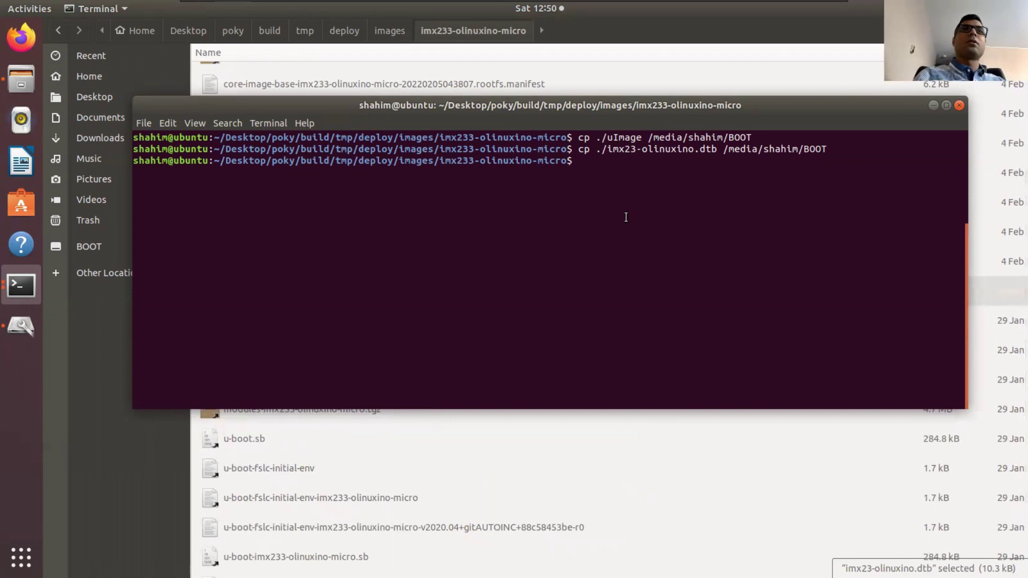
pyautogui.press('Up')
pyautogui.press('Left')
pyautogui.press('Left')
pyautogui.press('Left')
pyautogui.press('Left')
pyautogui.press('Left')
pyautogui.press('Left')
pyautogui.press('Left')
pyautogui.press('Left')
pyautogui.press('Left')
pyautogui.press('Left')
pyautogui.press('Left')
pyautogui.press('Left')
pyautogui.press('Left')
pyautogui.press('Left')
pyautogui.press('Left')
pyautogui.press('Left')
pyautogui.press('Left')
pyautogui.press('Left')
pyautogui.press('BackSpace')
pyautogui.press('BackSpace')
pyautogui.press('BackSpace')
pyautogui.press('BackSpace')
pyautogui.press('BackSpace')
pyautogui.press('BackSpace')
pyautogui.press('BackSpace')
pyautogui.press('BackSpace')
pyautogui.press('BackSpace')
pyautogui.press('BackSpace')
pyautogui.press('BackSpace')
pyautogui.press('BackSpace')
pyautogui.press('BackSpace')
pyautogui.press('BackSpace')
pyautogui.press('BackSpace')
pyautogui.press('BackSpace')
pyautogui.press('BackSpace')
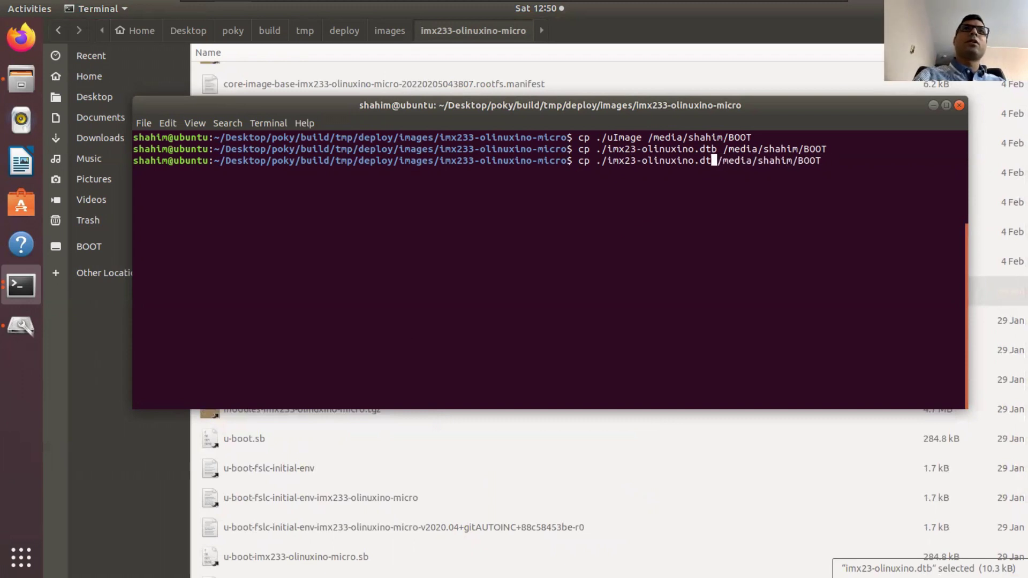
pyautogui.press('BackSpace')
pyautogui.press('BackSpace')
pyautogui.press('BackSpace')
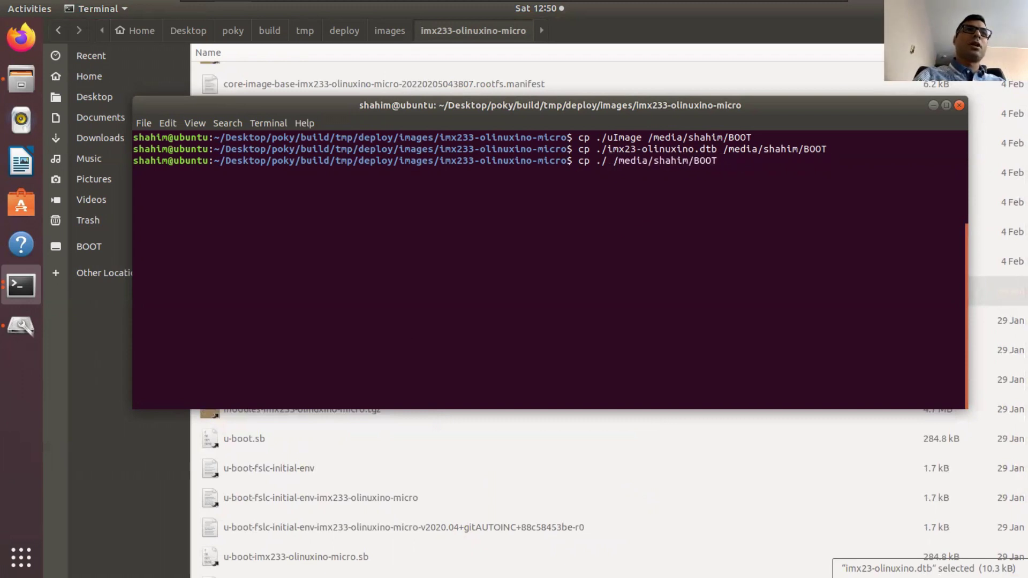
pyautogui.write('u-boot ')
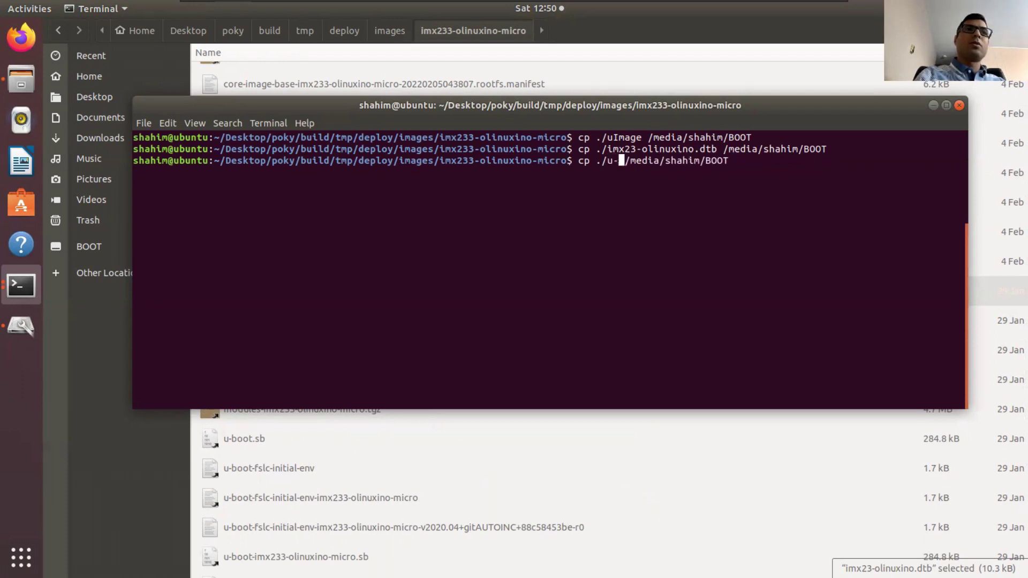
pyautogui.write('-f')
pyautogui.press('Tab')
pyautogui.press('Right')
pyautogui.press('Right')
pyautogui.press('Right')
pyautogui.press('Right')
pyautogui.press('Right')
pyautogui.press('Right')
pyautogui.press('Right')
pyautogui.press('Right')
pyautogui.press('Right')
pyautogui.press('Right')
pyautogui.press('Right')
pyautogui.press('Right')
pyautogui.press('Right')
pyautogui.press('Right')
pyautogui.press('Right')
pyautogui.press('Right')
pyautogui.press('Right')
pyautogui.press('Right')
pyautogui.press('Right')
pyautogui.write('/')
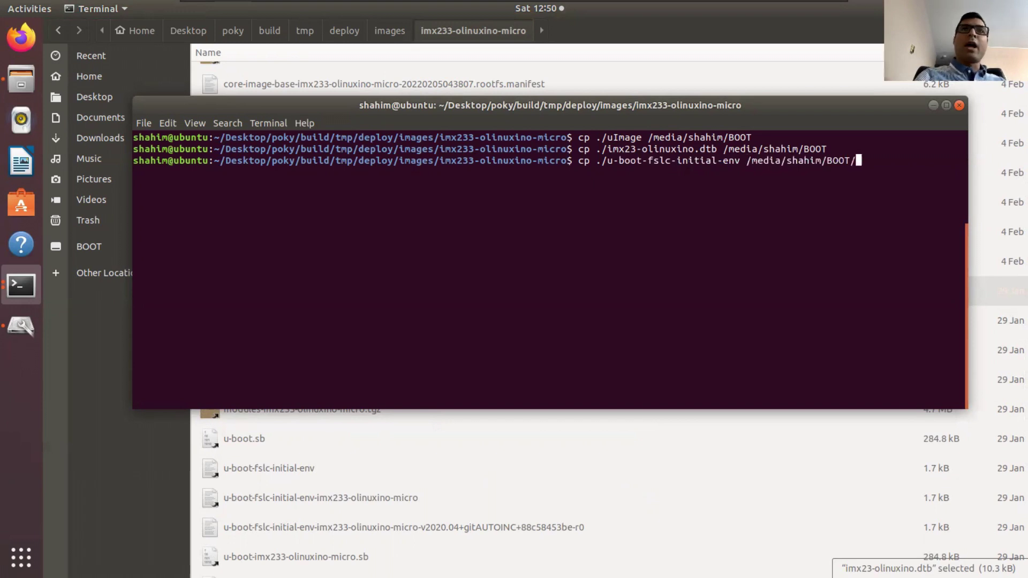
pyautogui.write('e')
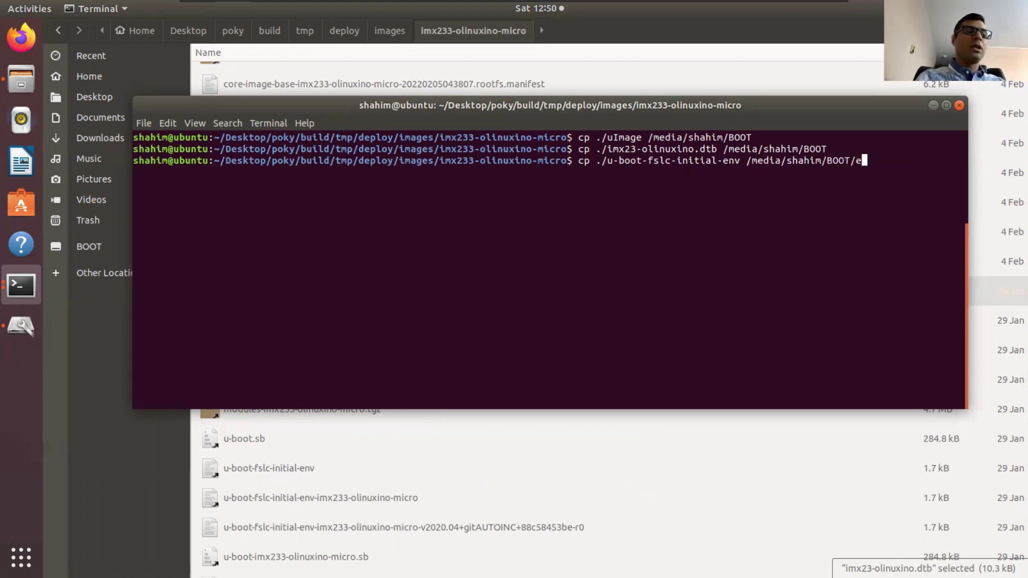
pyautogui.press('BackSpace')
pyautogui.write('u')
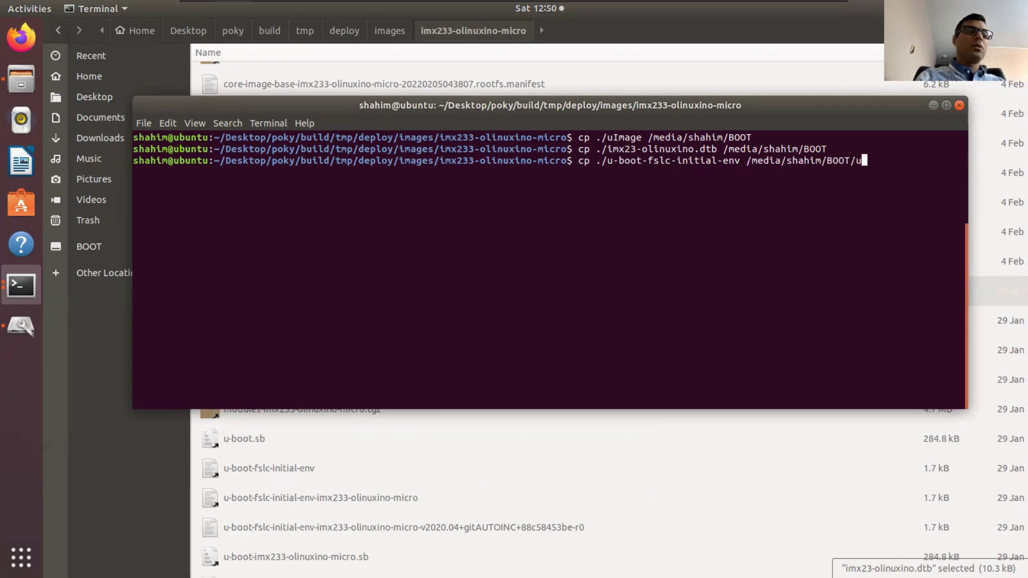
pyautogui.write('En')
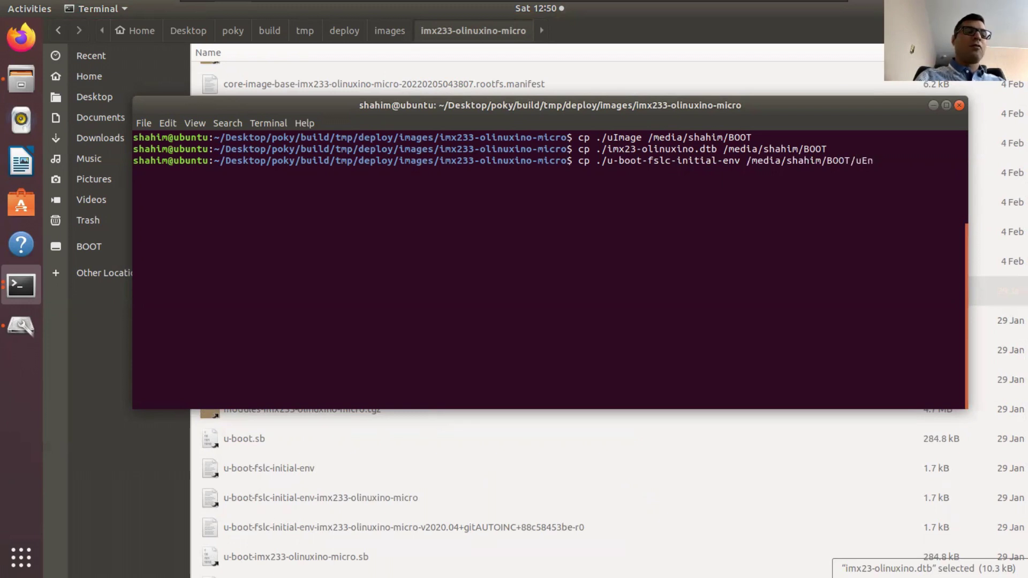
pyautogui.write('v.txt')
pyautogui.press('Return')
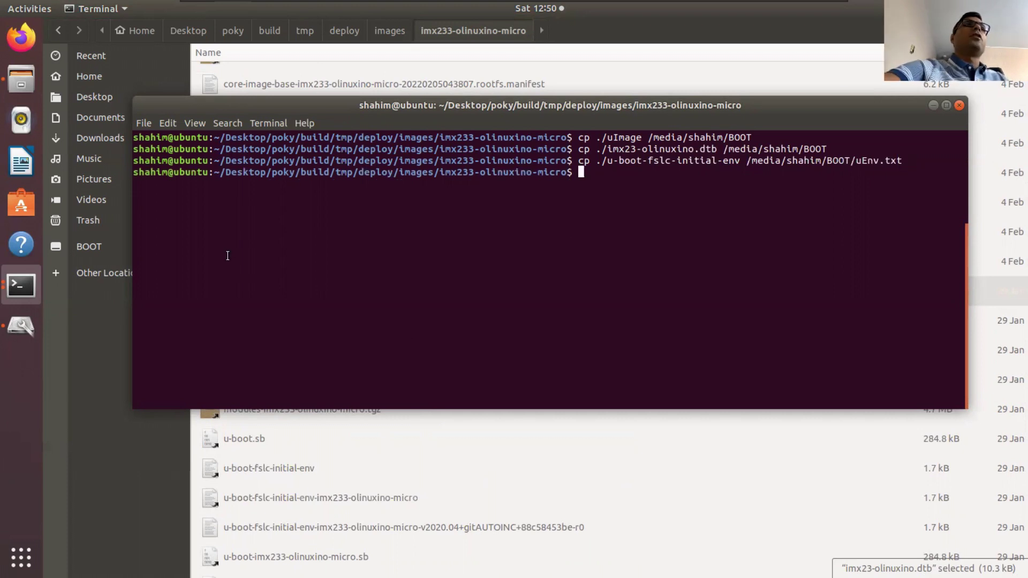
# - Open the BOOT partition in Files to check the copied files, and eject it
pyautogui.click(84, 246)
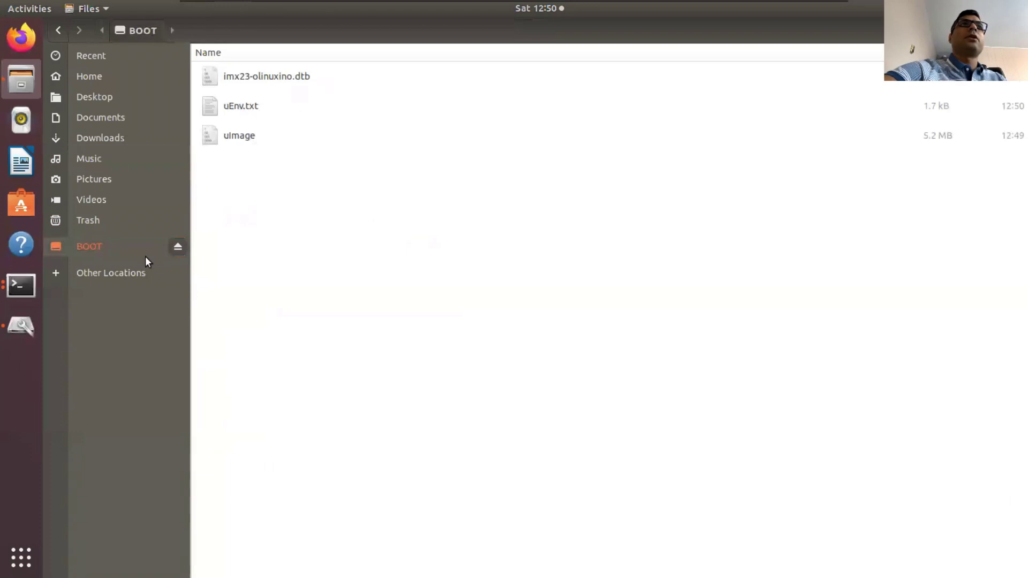
pyautogui.click(178, 246)
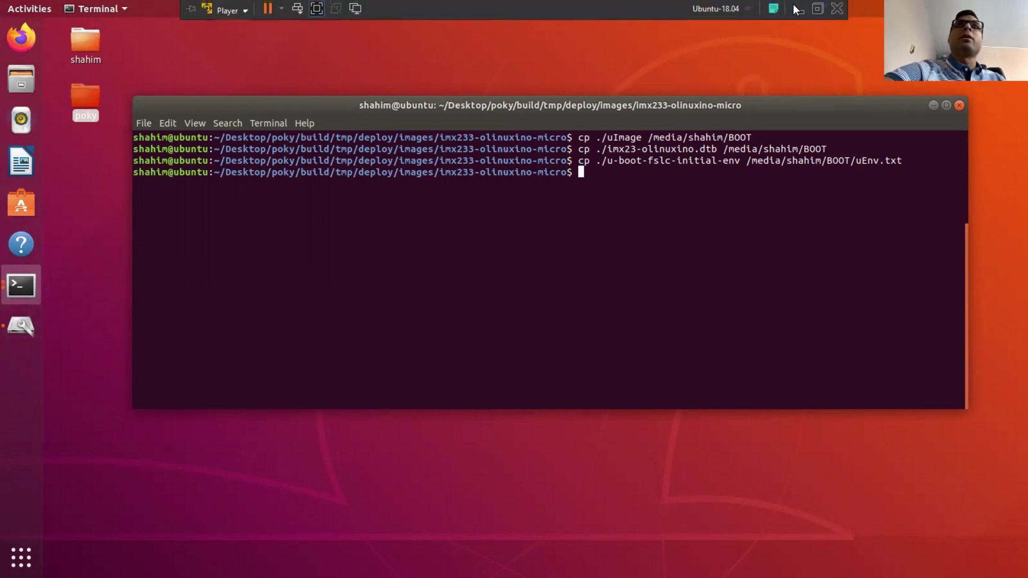
# - Switch to Windows, connect the Silicon CP2102 USB to UART bridge to the host, and widen the PuTTY window to read the last boot log lines
pyautogui.click(796, 7)
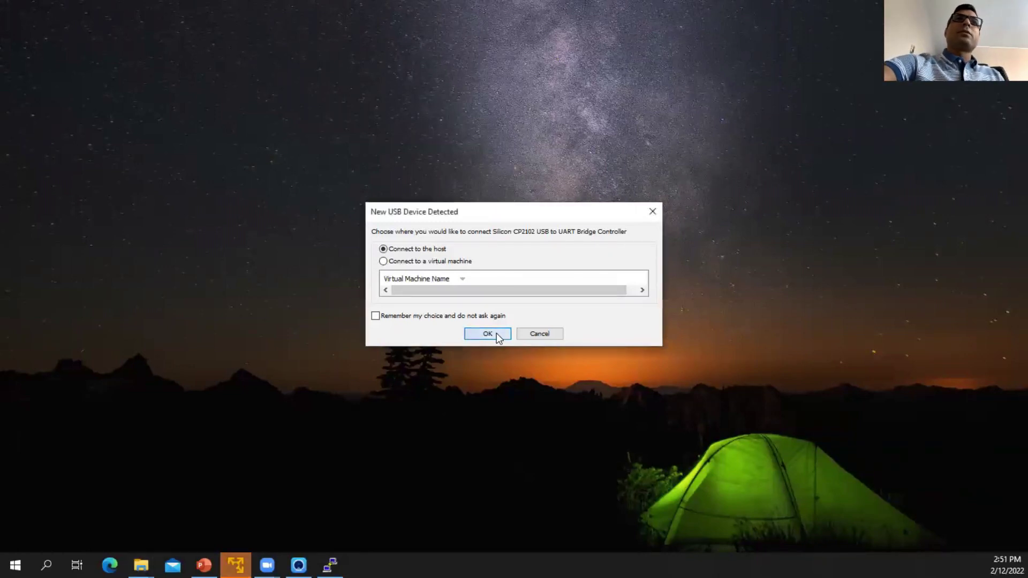
pyautogui.click(496, 333)
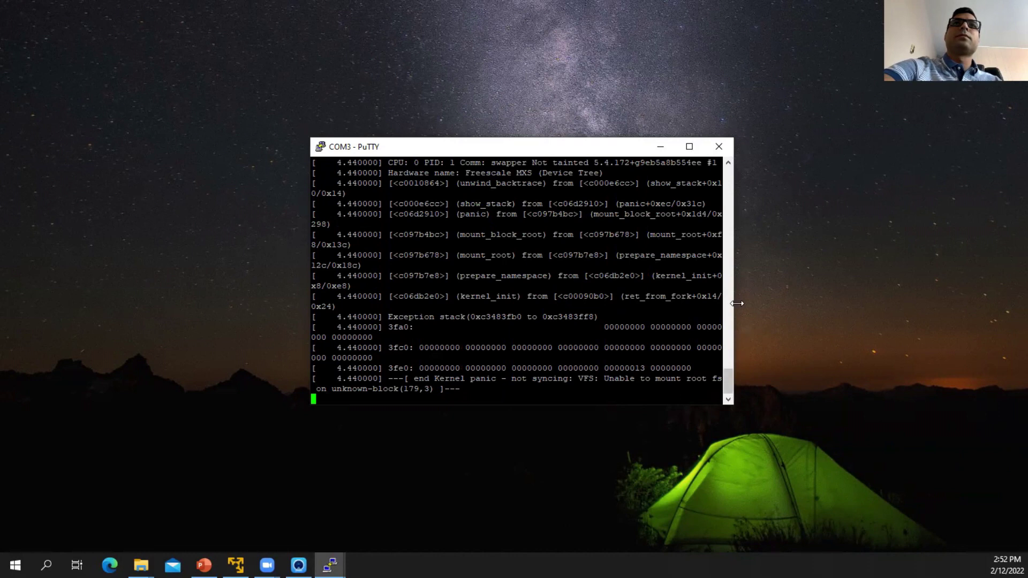
pyautogui.moveTo(737, 303); pyautogui.dragTo(949, 273)
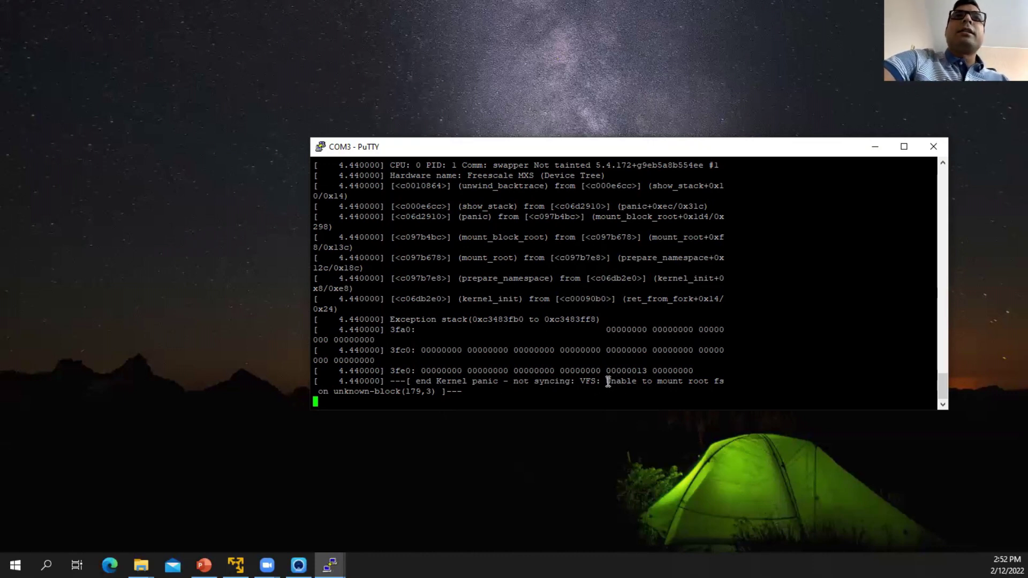
pyautogui.moveTo(601, 381); pyautogui.dragTo(398, 394)
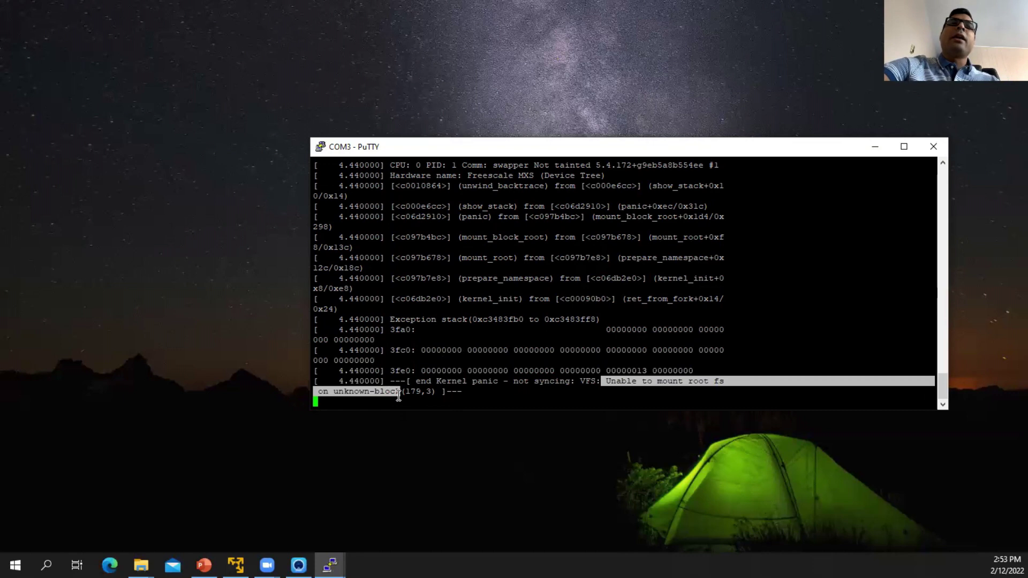
pyautogui.moveTo(398, 394); pyautogui.dragTo(402, 394)
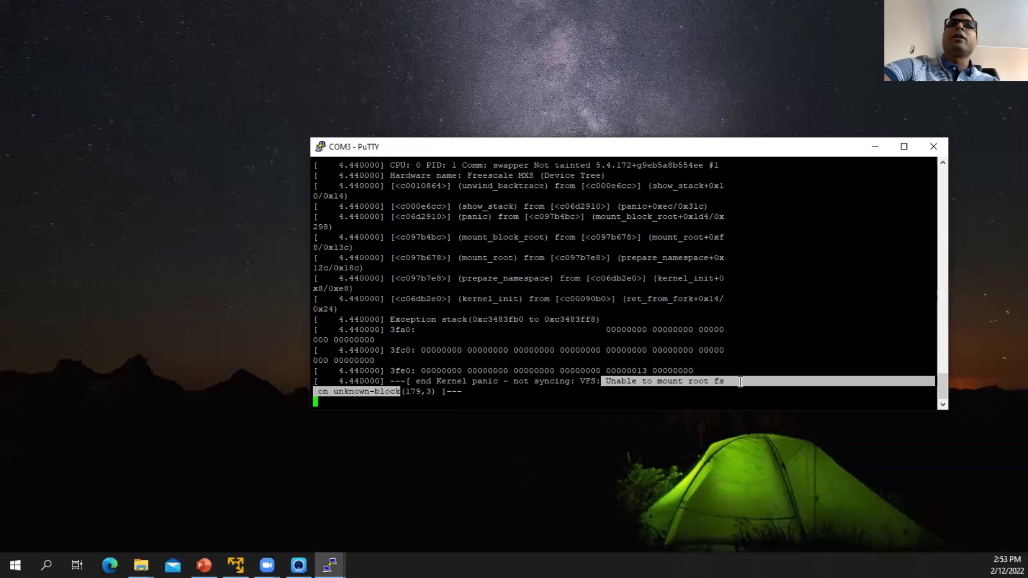
# - Examine the start of the boot log, highlighting the lines about booting from mmc, the Linux kernel image and the flattened device tree
pyautogui.moveTo(944, 381); pyautogui.dragTo(928, 183)
pyautogui.moveTo(314, 368); pyautogui.dragTo(390, 368)
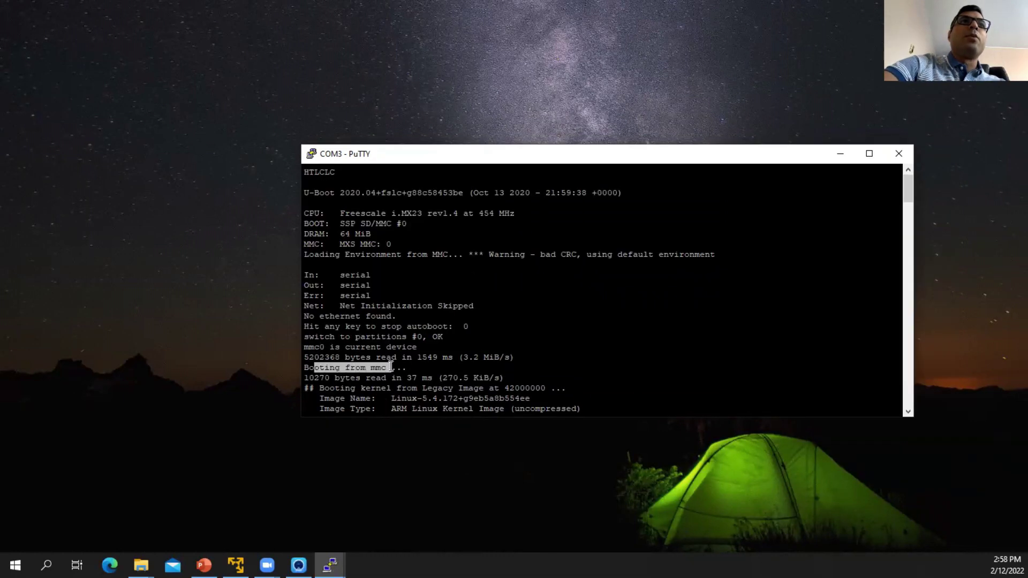
pyautogui.moveTo(908, 411); pyautogui.dragTo(908, 411)
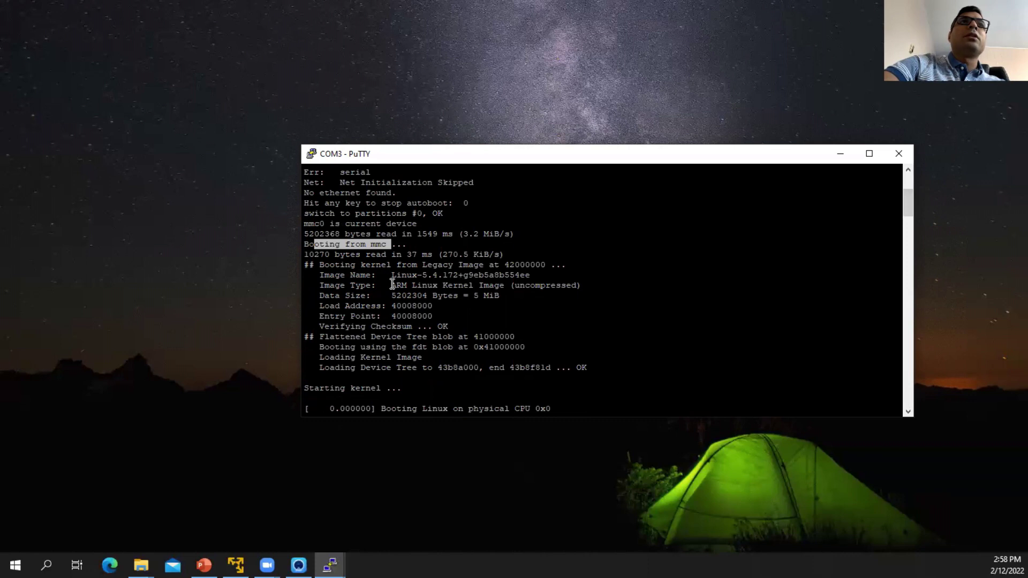
pyautogui.moveTo(412, 284); pyautogui.dragTo(504, 285)
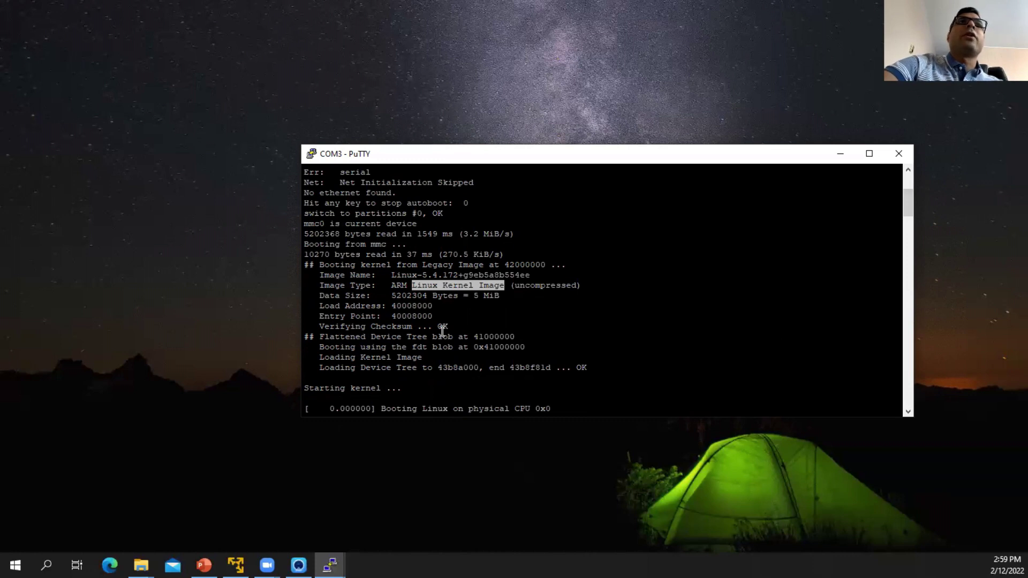
pyautogui.moveTo(376, 347); pyautogui.dragTo(445, 336)
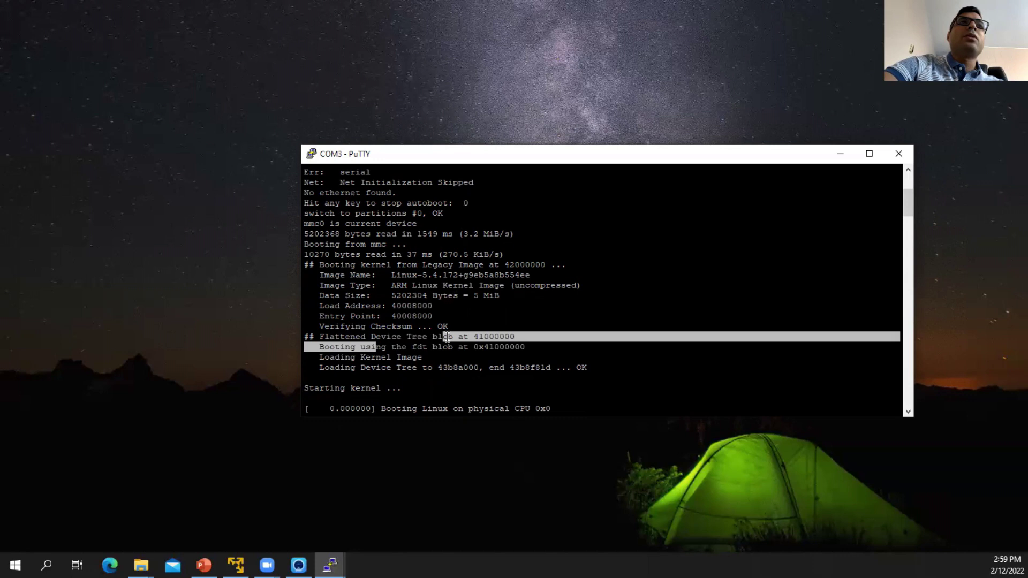